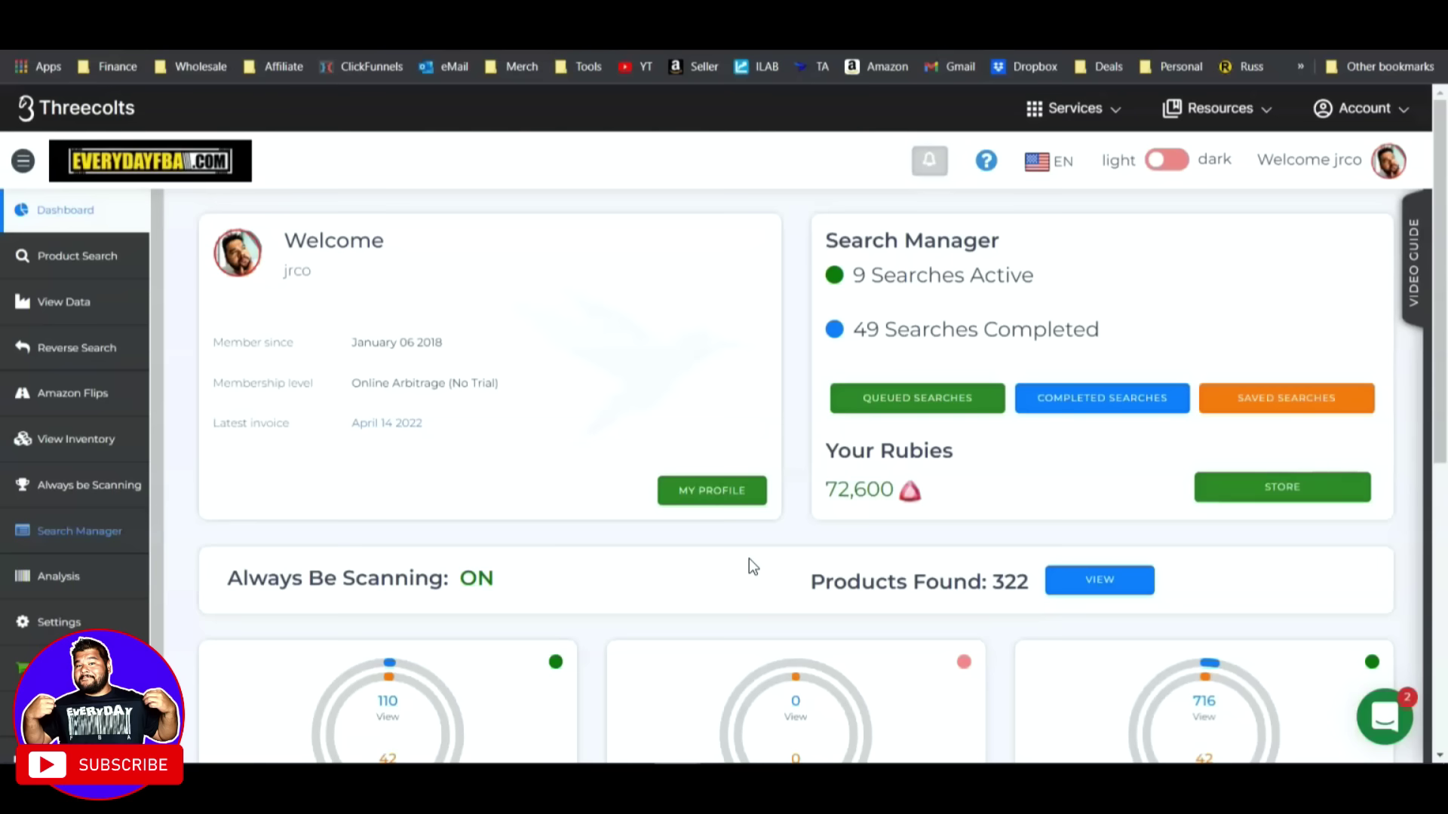
Start a Product Search with 1000bulbs.com as the source website.
{"action": "left_click", "coordinate": [81, 255]}
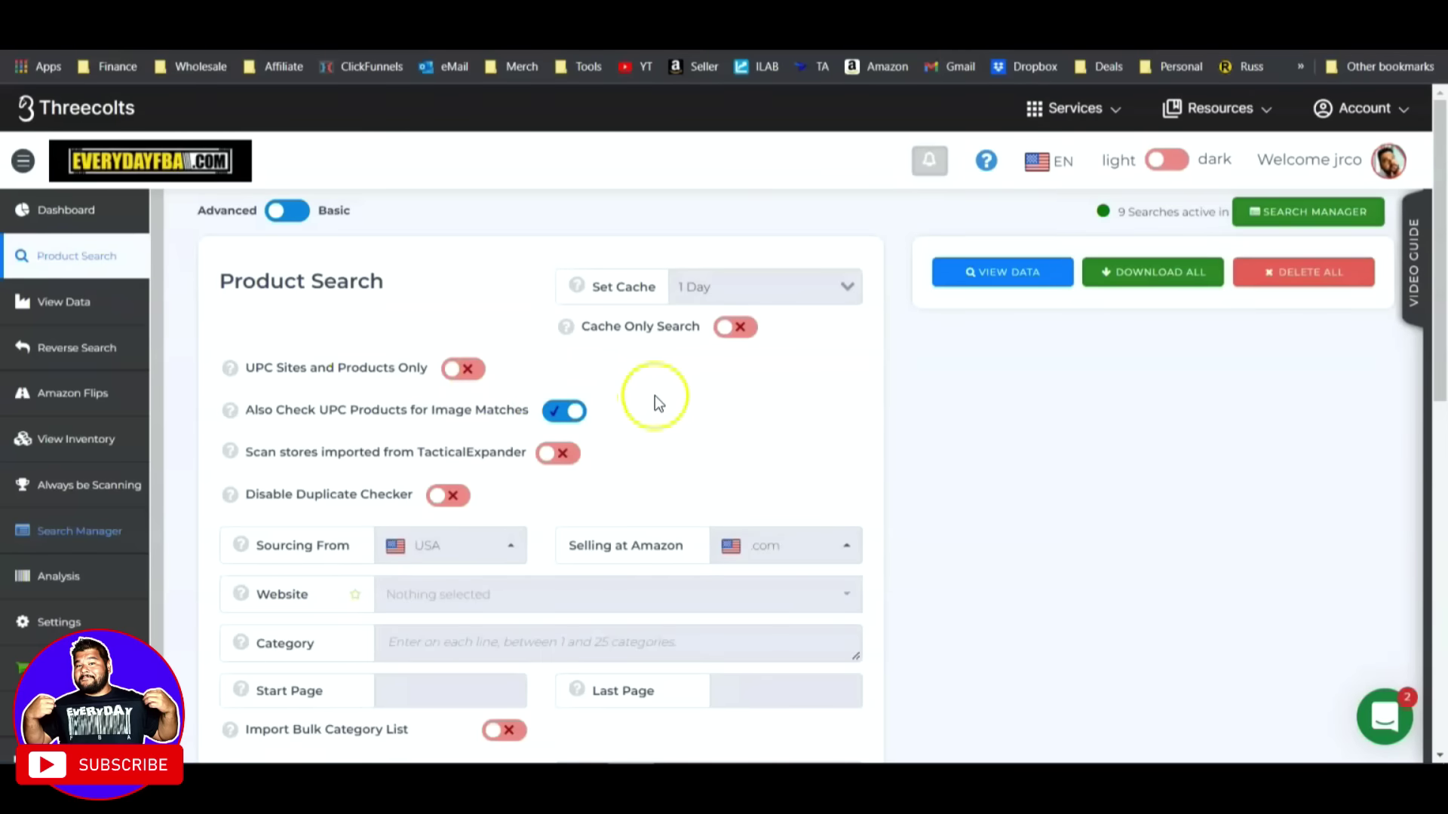
{"action": "scroll", "coordinate": [655, 395], "scroll_direction": "down", "scroll_amount": 1}
{"action": "left_click", "coordinate": [552, 495]}
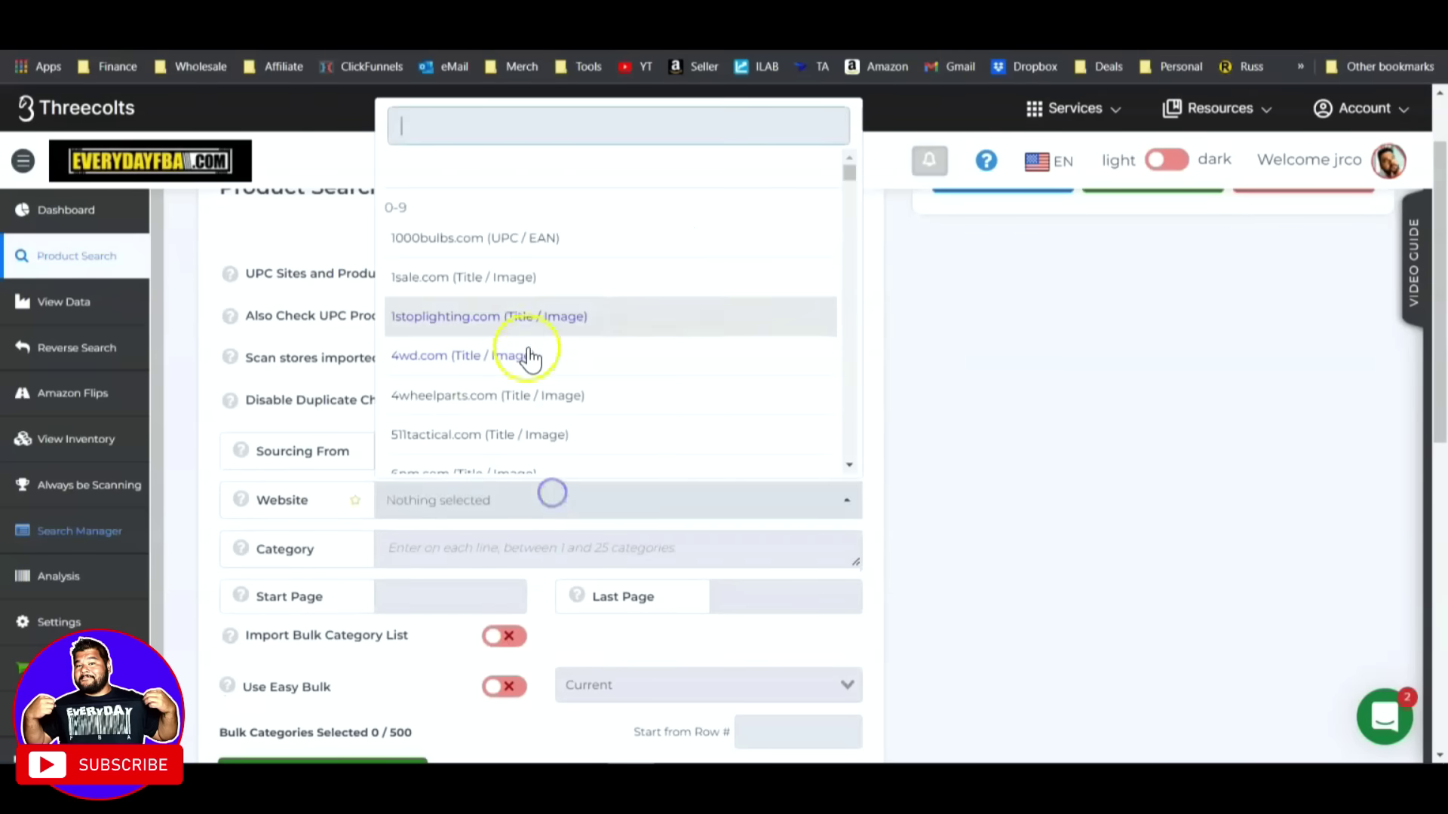
{"action": "left_click", "coordinate": [523, 240]}
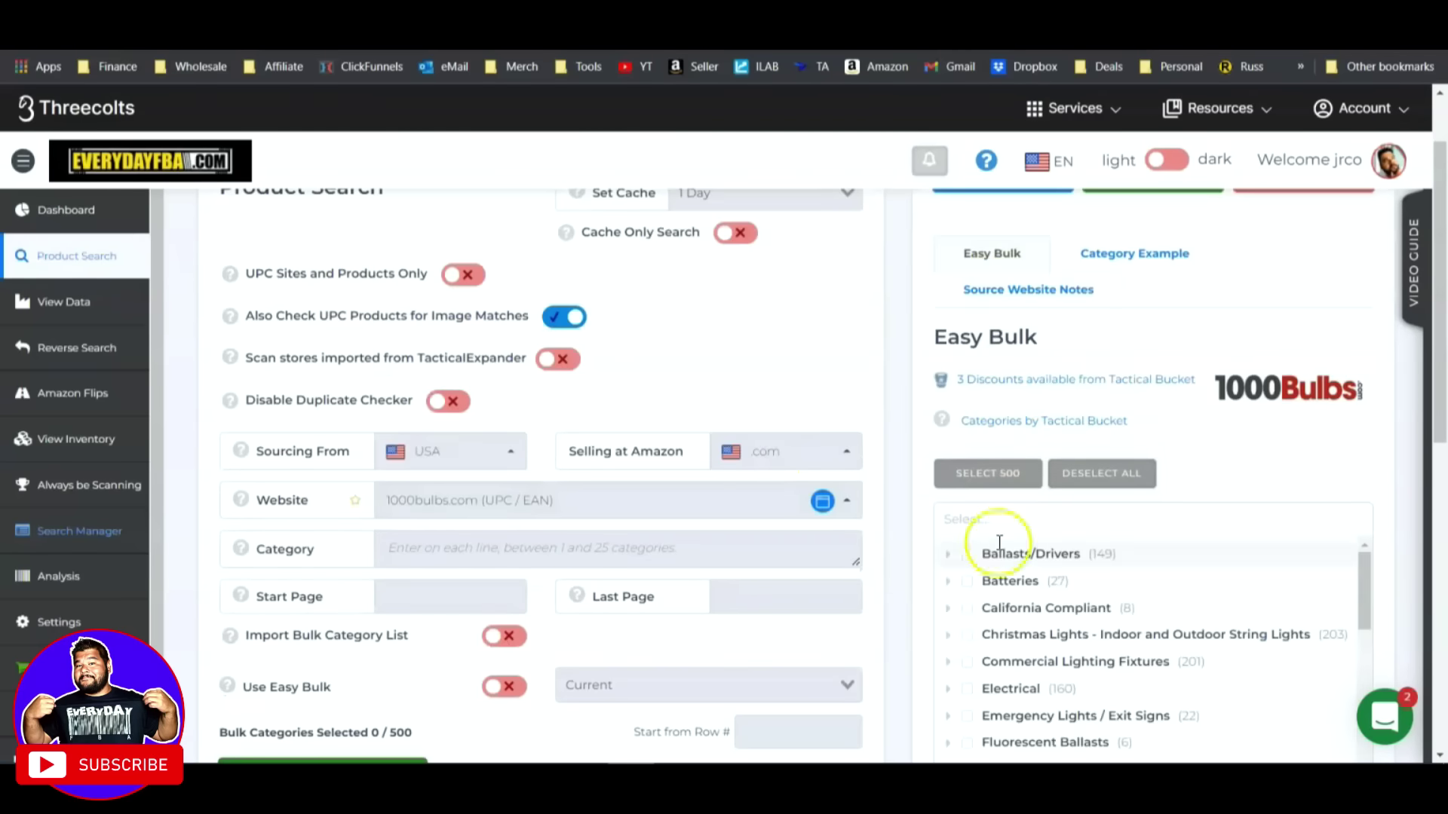
Select 500 of 1000bulbs.com's categories and add them to the Easy Bulk list.
{"action": "scroll", "coordinate": [973, 554], "scroll_direction": "down", "scroll_amount": 3}
{"action": "scroll", "coordinate": [986, 650], "scroll_direction": "up", "scroll_amount": 2}
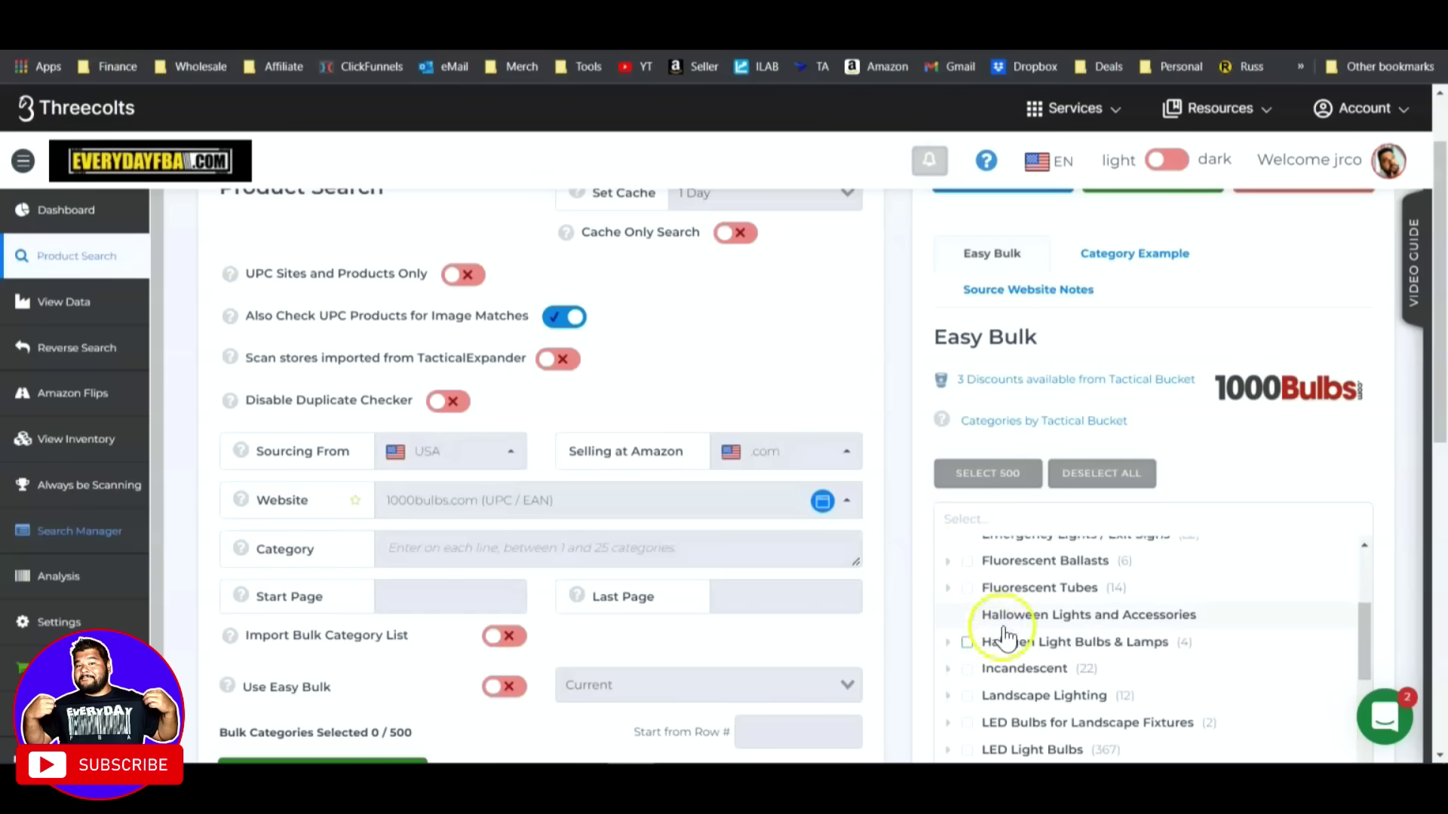
{"action": "left_click", "coordinate": [987, 473]}
{"action": "scroll", "coordinate": [903, 573], "scroll_direction": "down", "scroll_amount": 2}
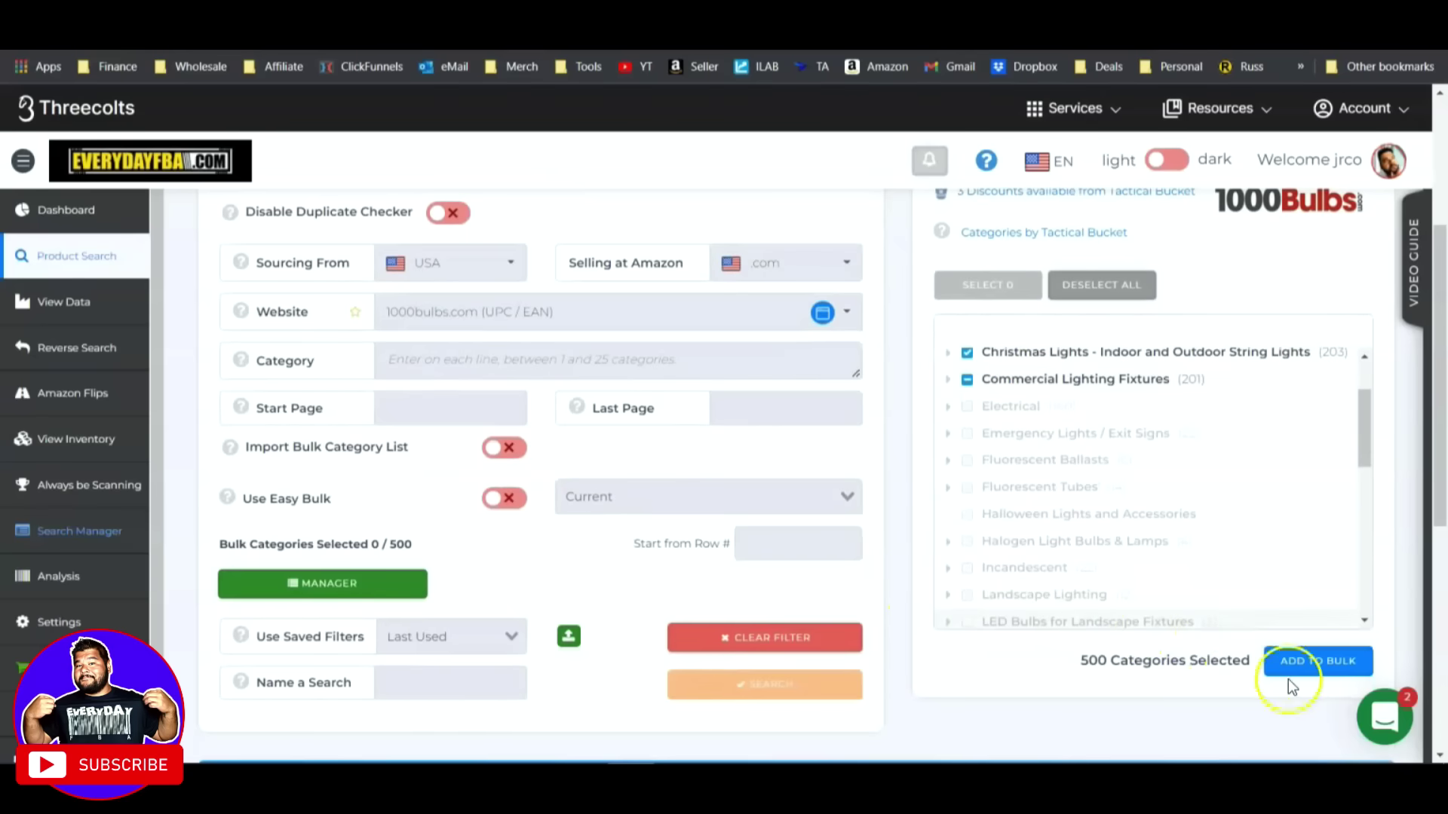
{"action": "left_click", "coordinate": [1312, 662]}
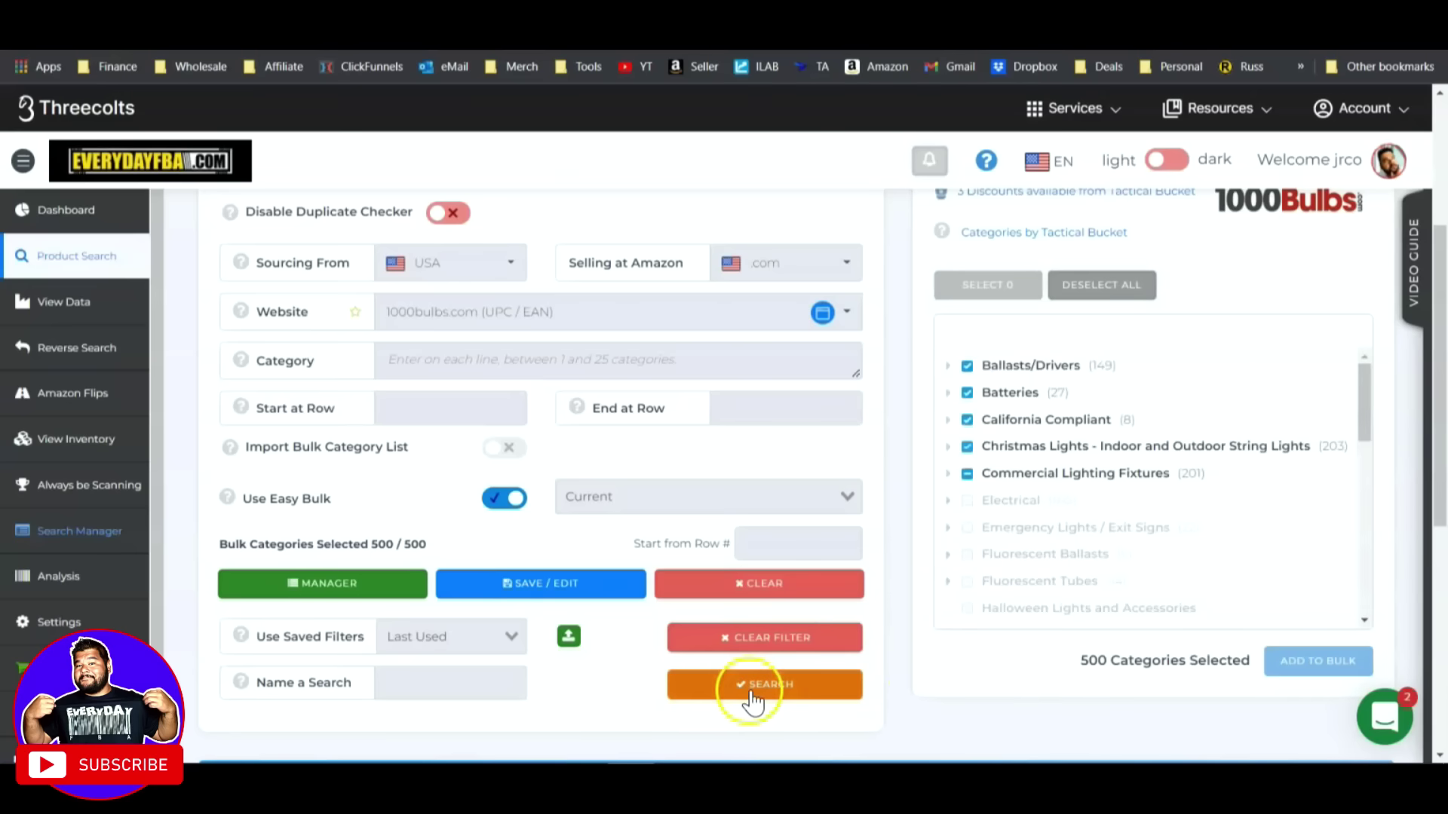
{"action": "left_click", "coordinate": [793, 682]}
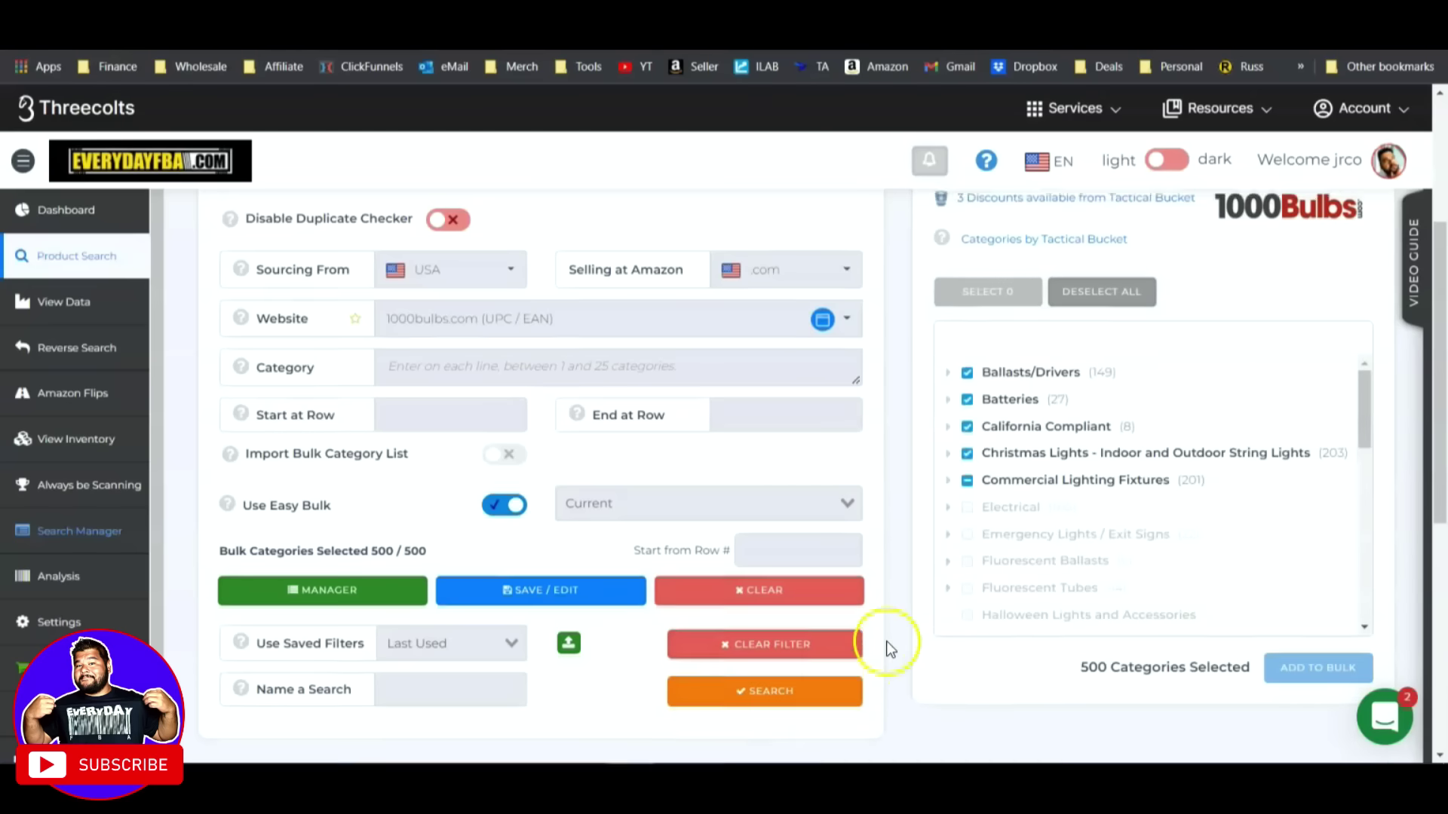
{"action": "scroll", "coordinate": [882, 640], "scroll_direction": "up", "scroll_amount": 2}
Open PipingRock's 50% off Sale Items page and bring up the address bar's copy menu.
{"action": "left_click", "coordinate": [475, 589]}
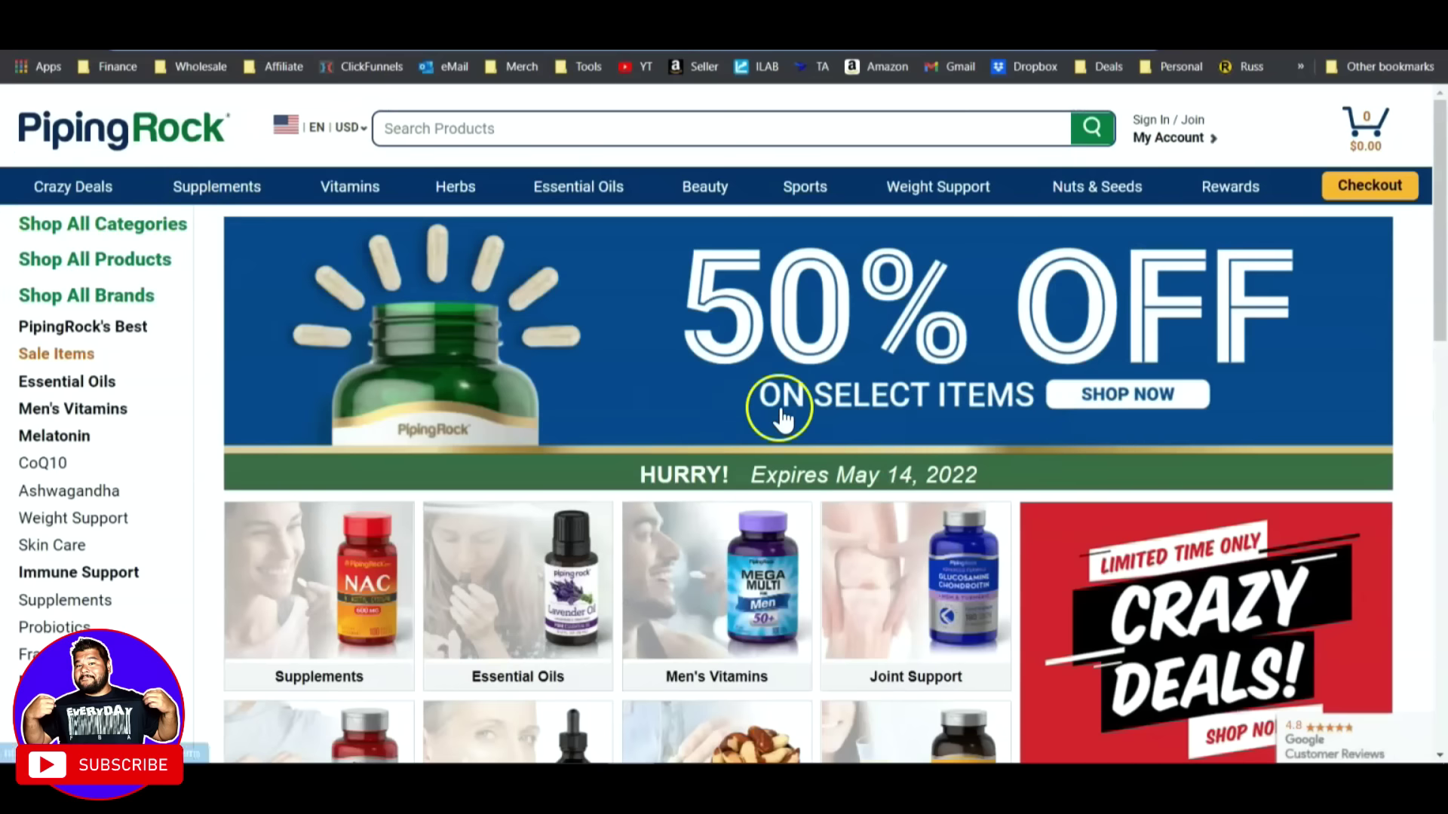
{"action": "left_click", "coordinate": [661, 414]}
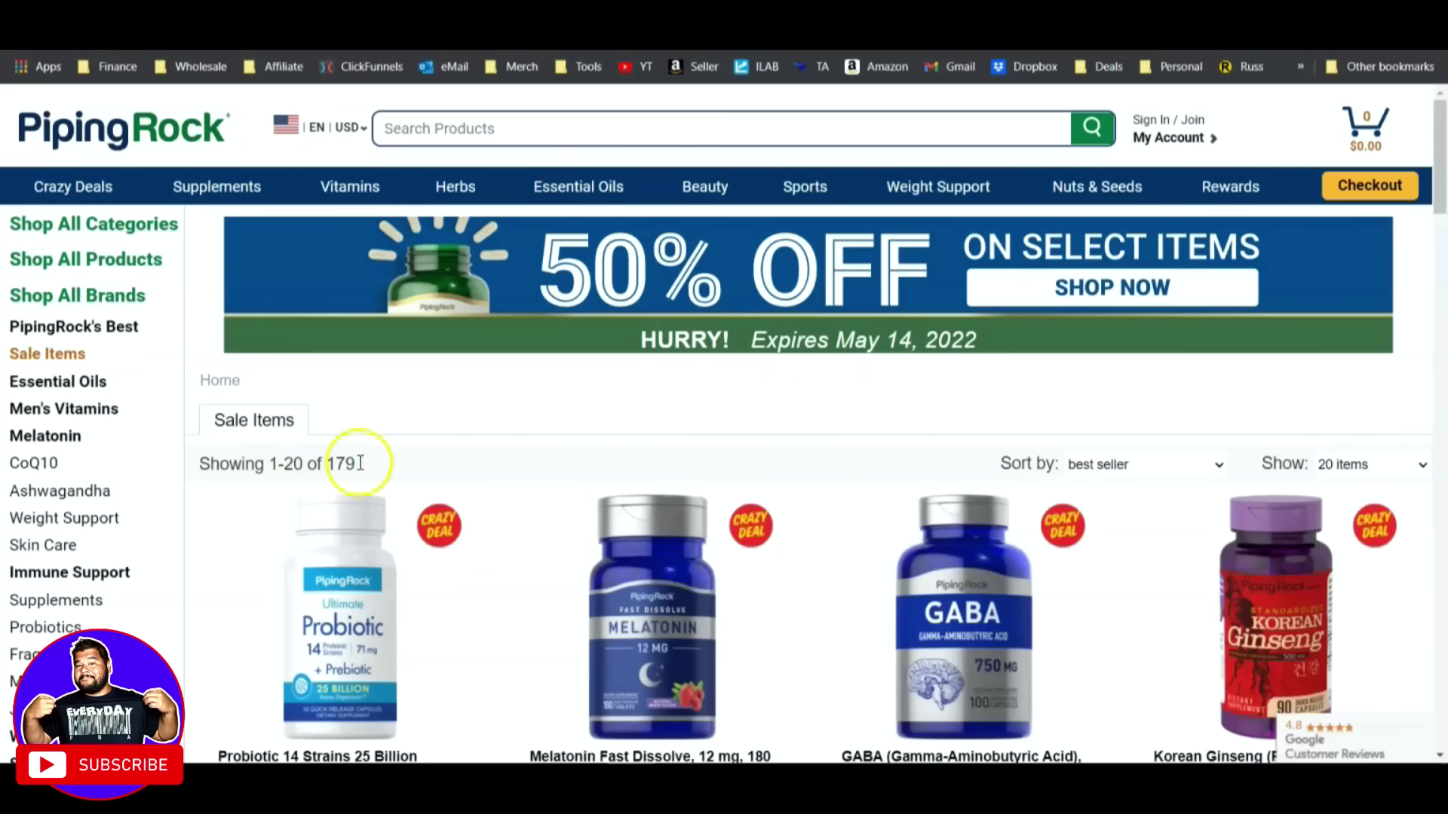
{"action": "right_click", "coordinate": [302, 42]}
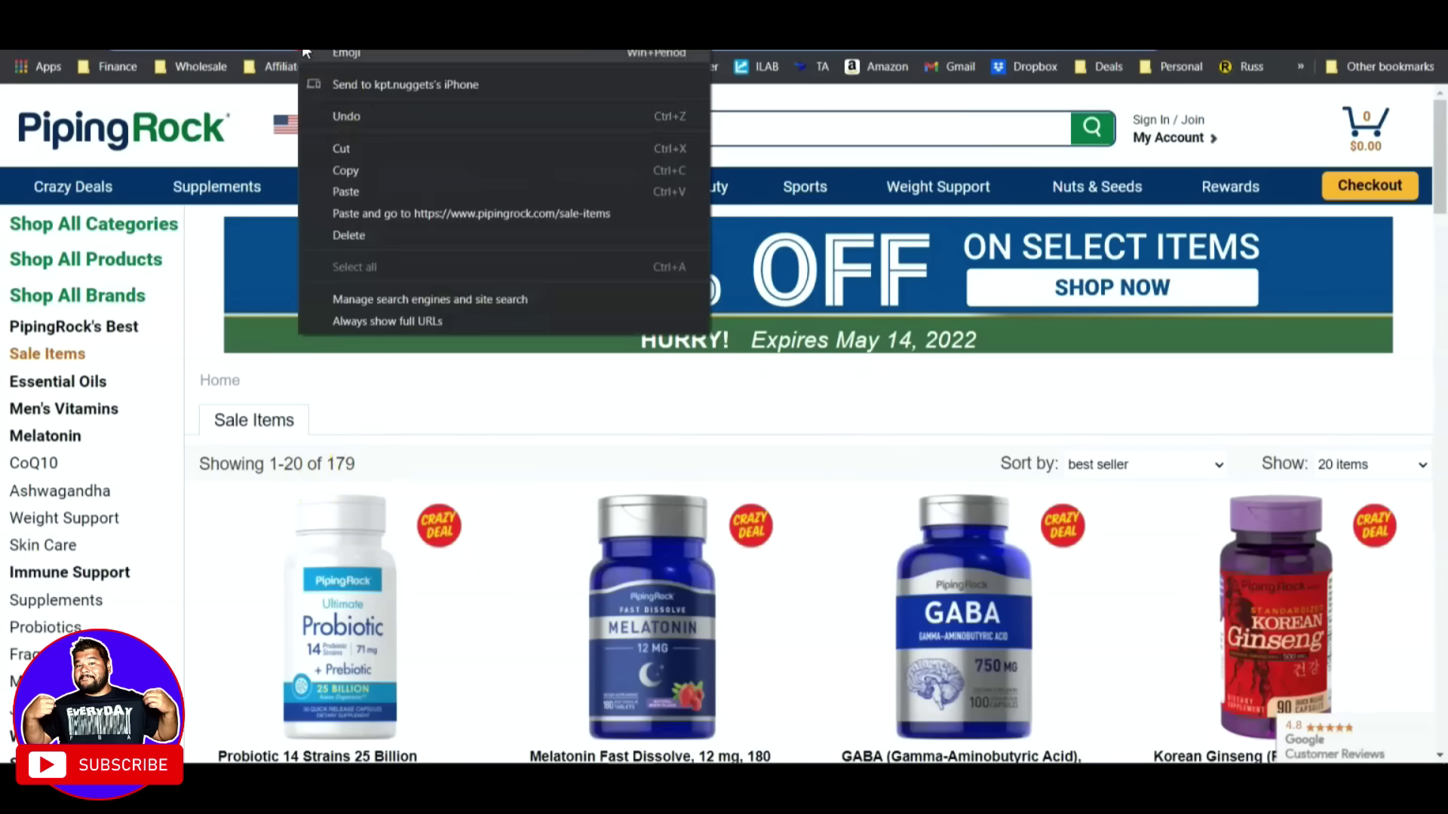
Copy the Sale Items page URL and choose pipingrock.com as the source website.
{"action": "left_click", "coordinate": [347, 171]}
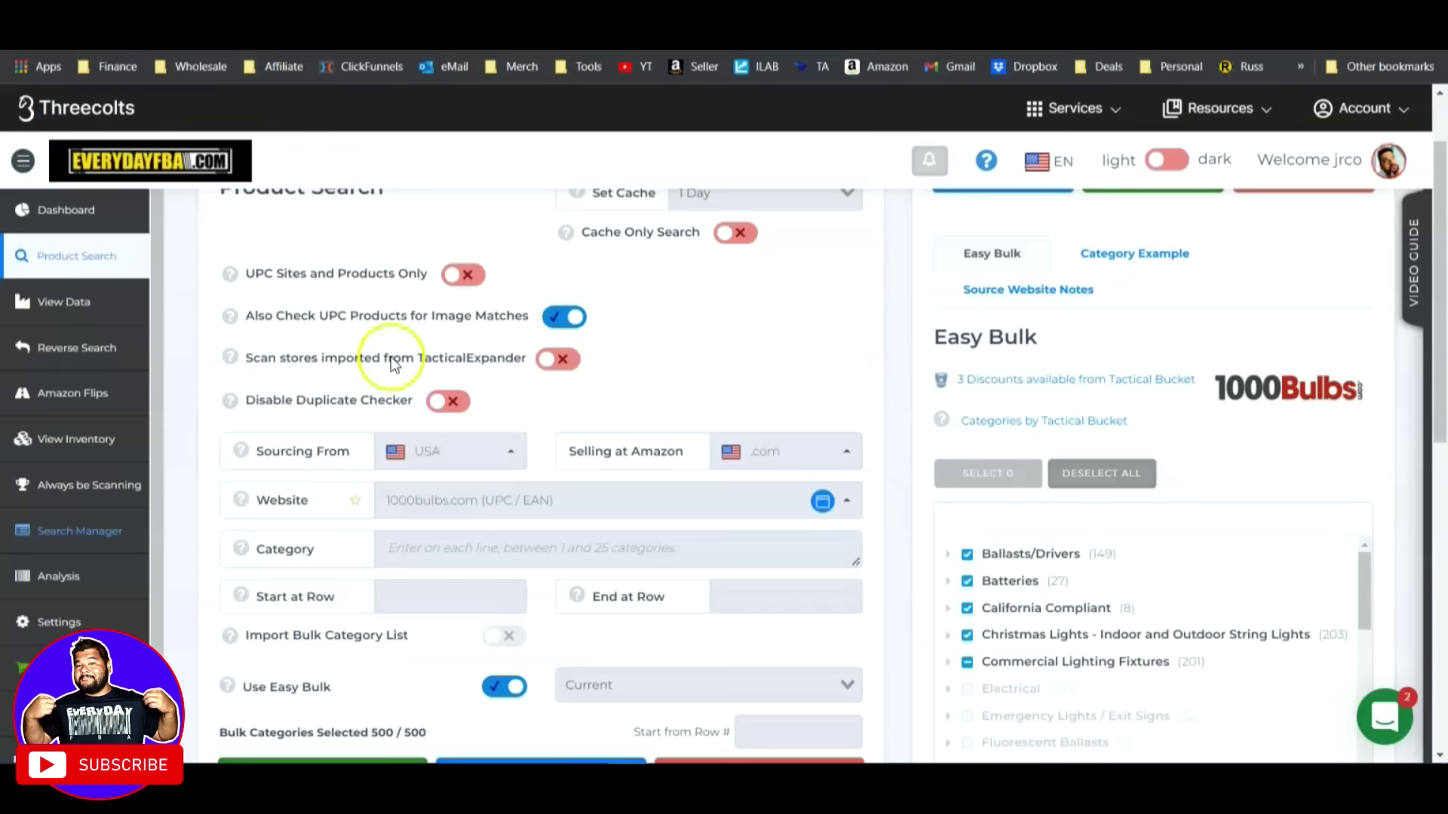
{"action": "left_click", "coordinate": [443, 526]}
{"action": "type", "text": "pii"}
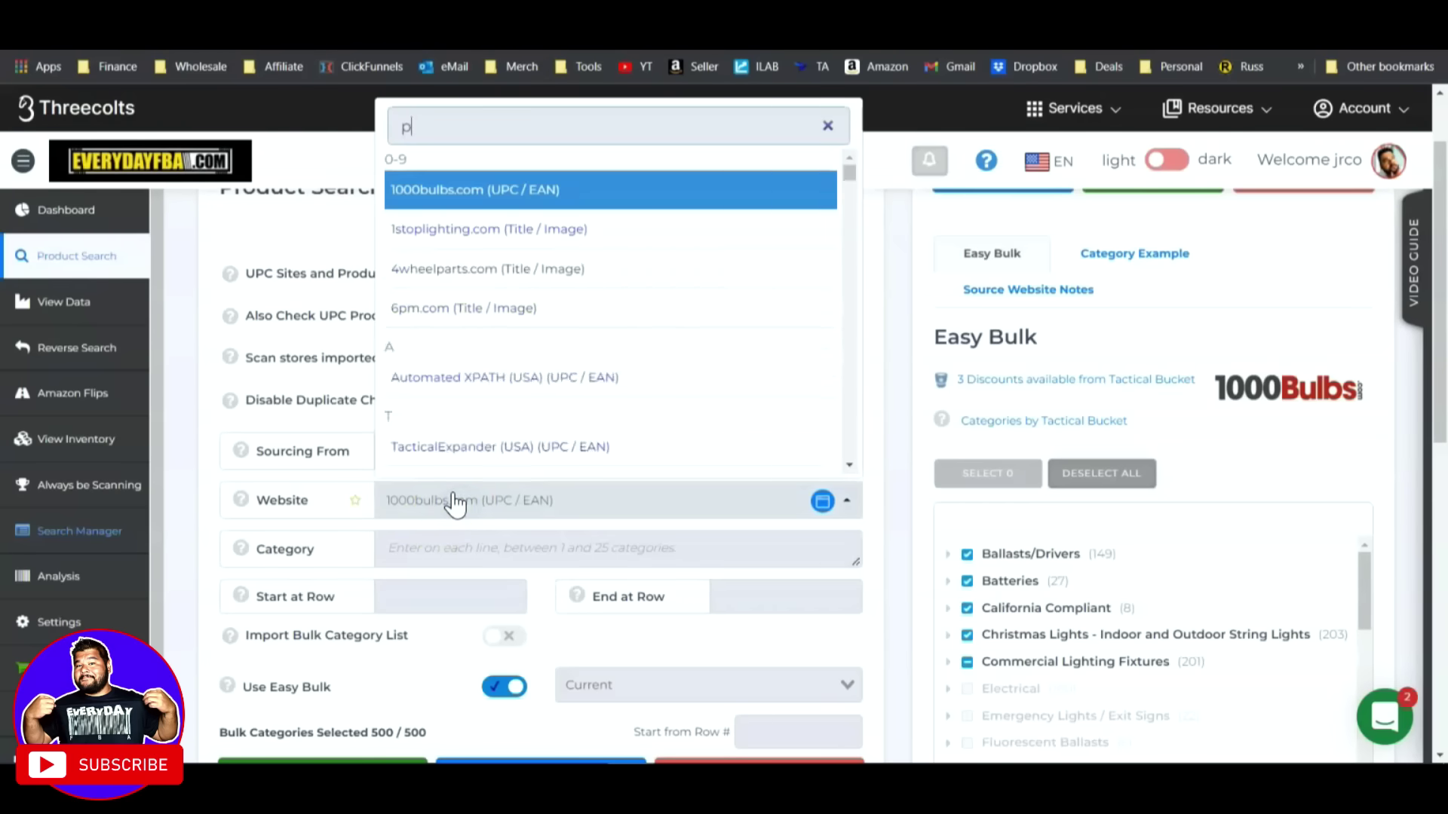
{"action": "left_click", "coordinate": [462, 454]}
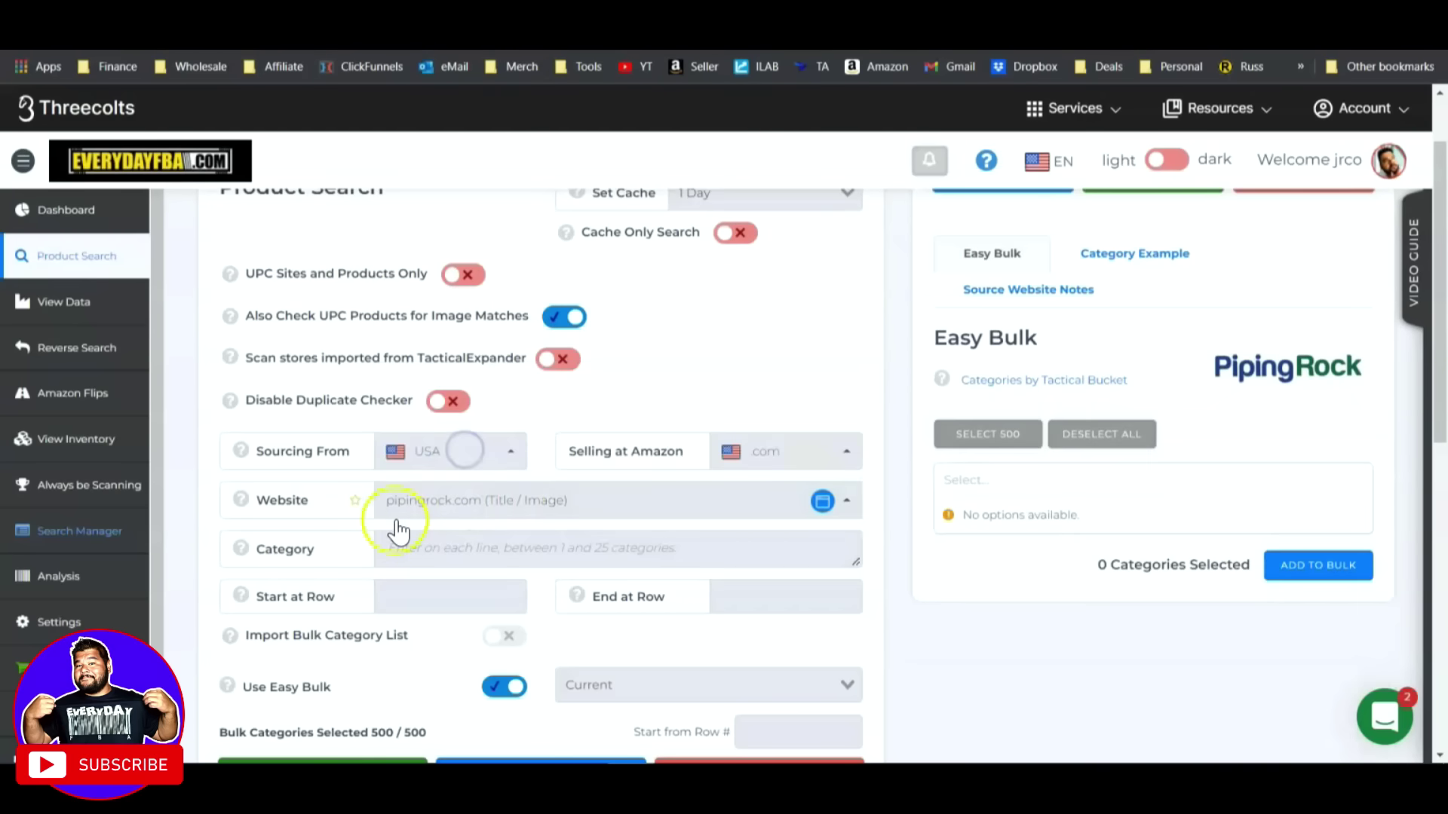
Paste the sale-items URL as the category and start the PipingRock search.
{"action": "left_click", "coordinate": [407, 562]}
{"action": "right_click", "coordinate": [413, 551]}
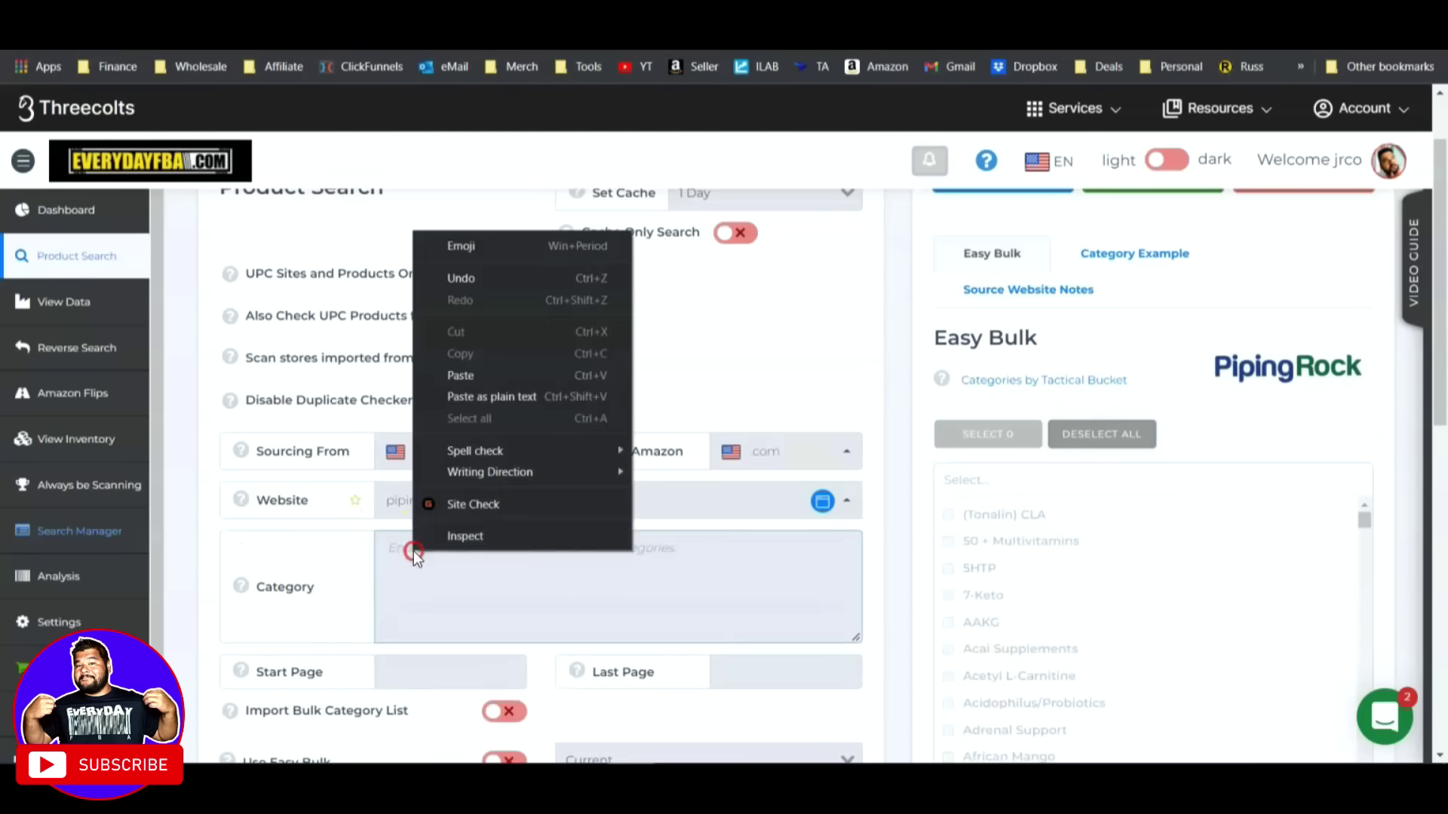
{"action": "left_click", "coordinate": [451, 382]}
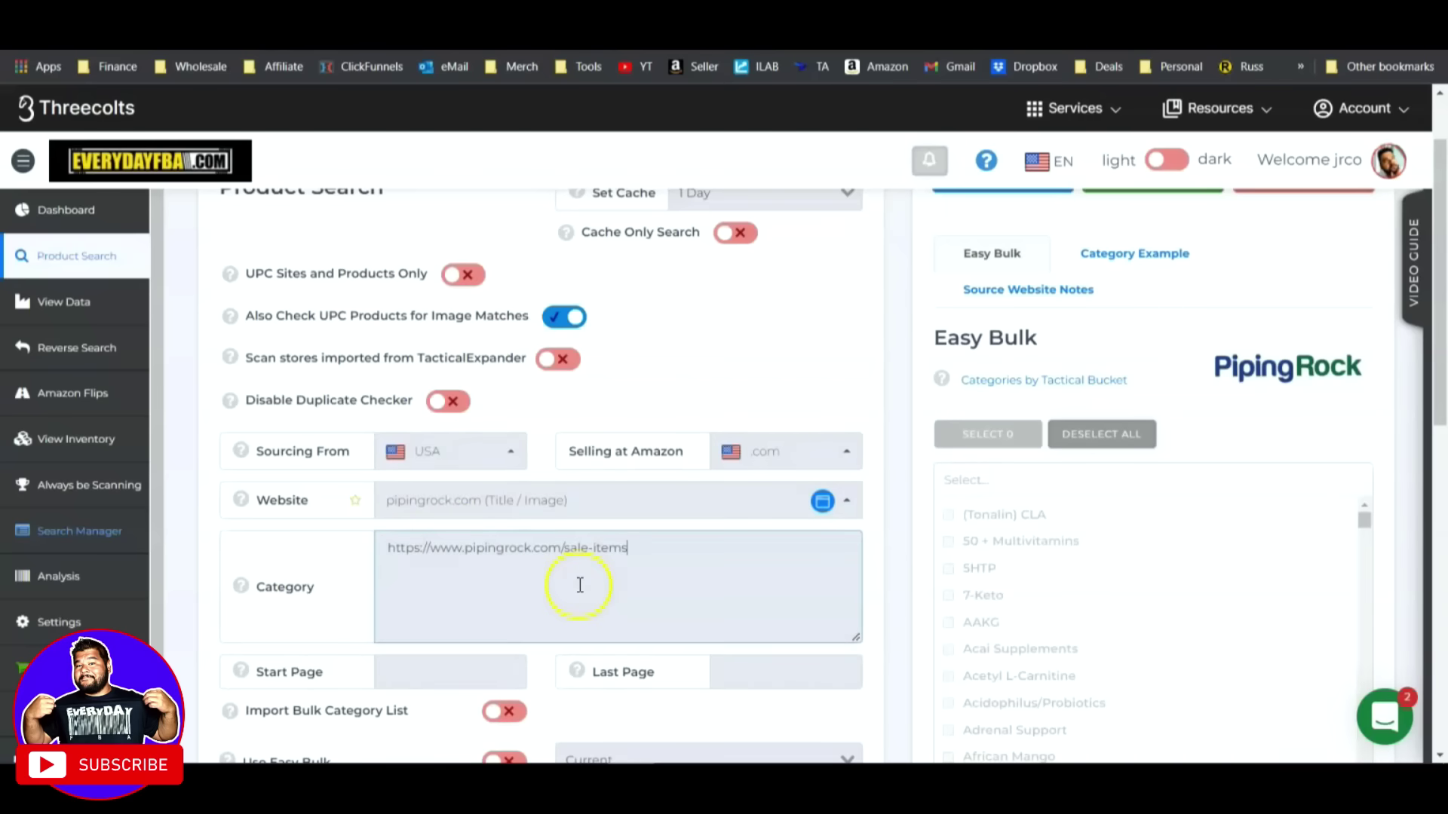
{"action": "scroll", "coordinate": [579, 585], "scroll_direction": "down", "scroll_amount": 5}
{"action": "left_click", "coordinate": [712, 577]}
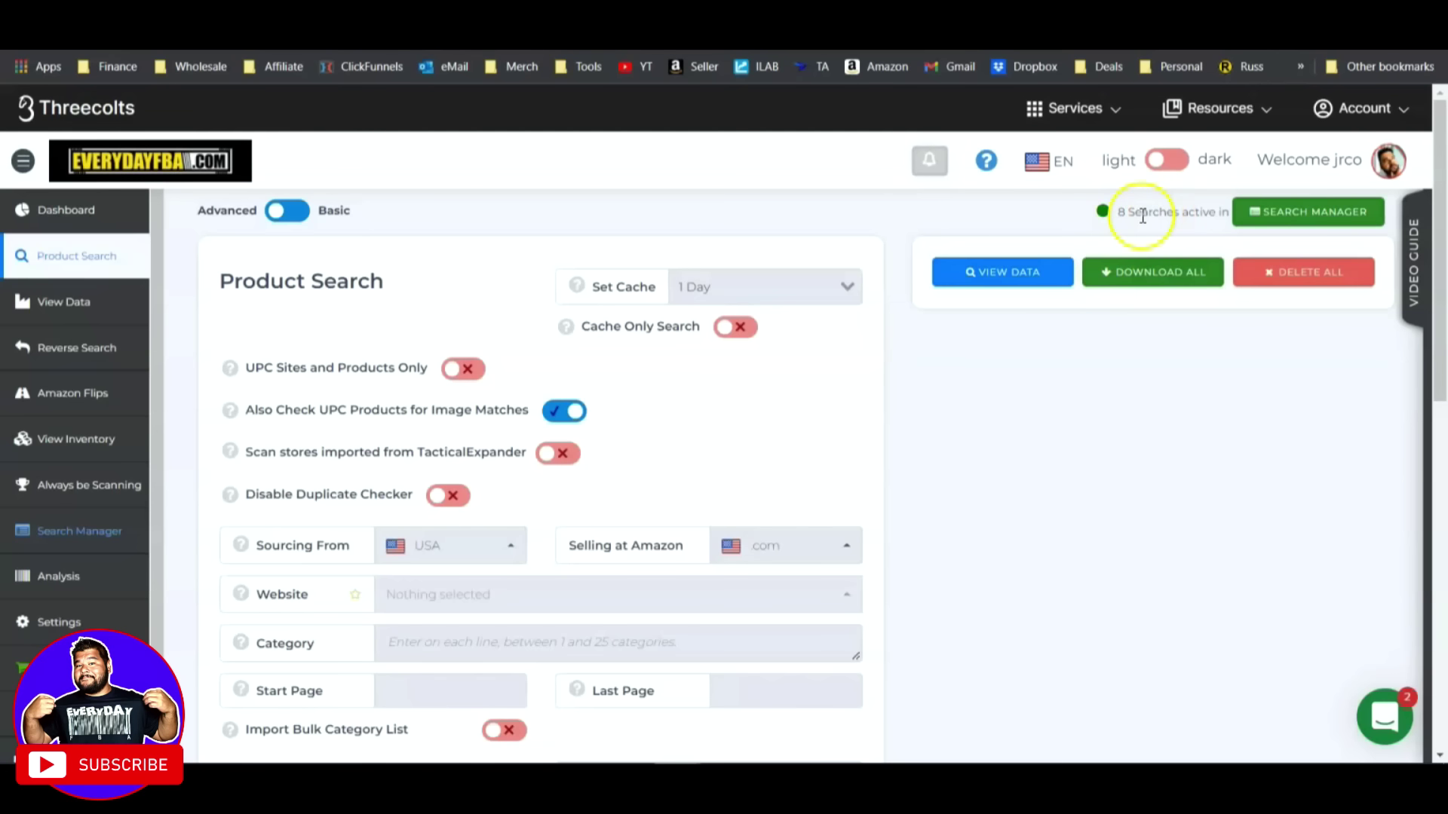
Open Reverse Product Search and toggle Bestsellers, Most Wished and Movers and Shakers scanning.
{"action": "left_click", "coordinate": [88, 352]}
{"action": "left_click", "coordinate": [92, 386]}
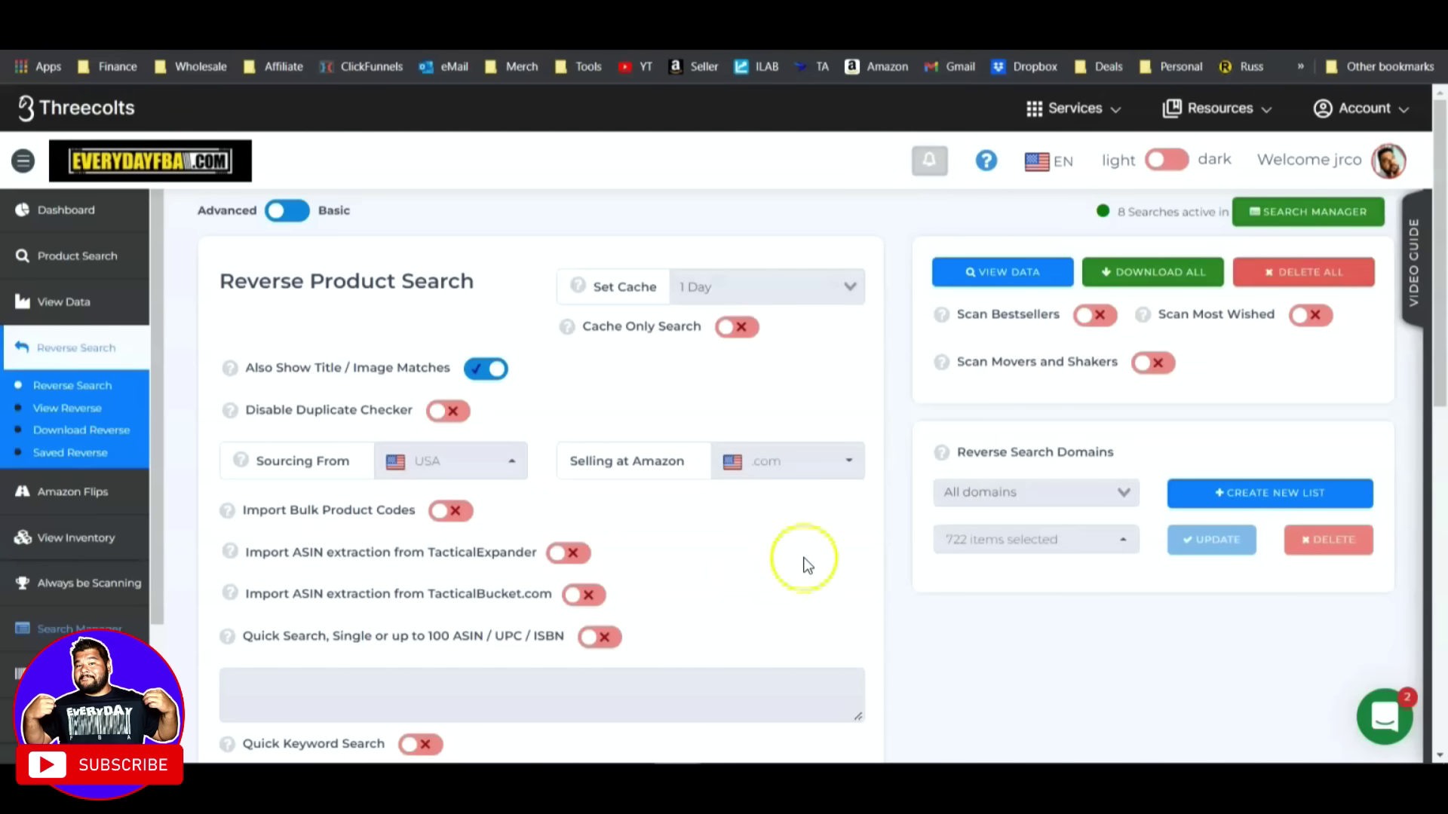
{"action": "left_click", "coordinate": [1094, 315]}
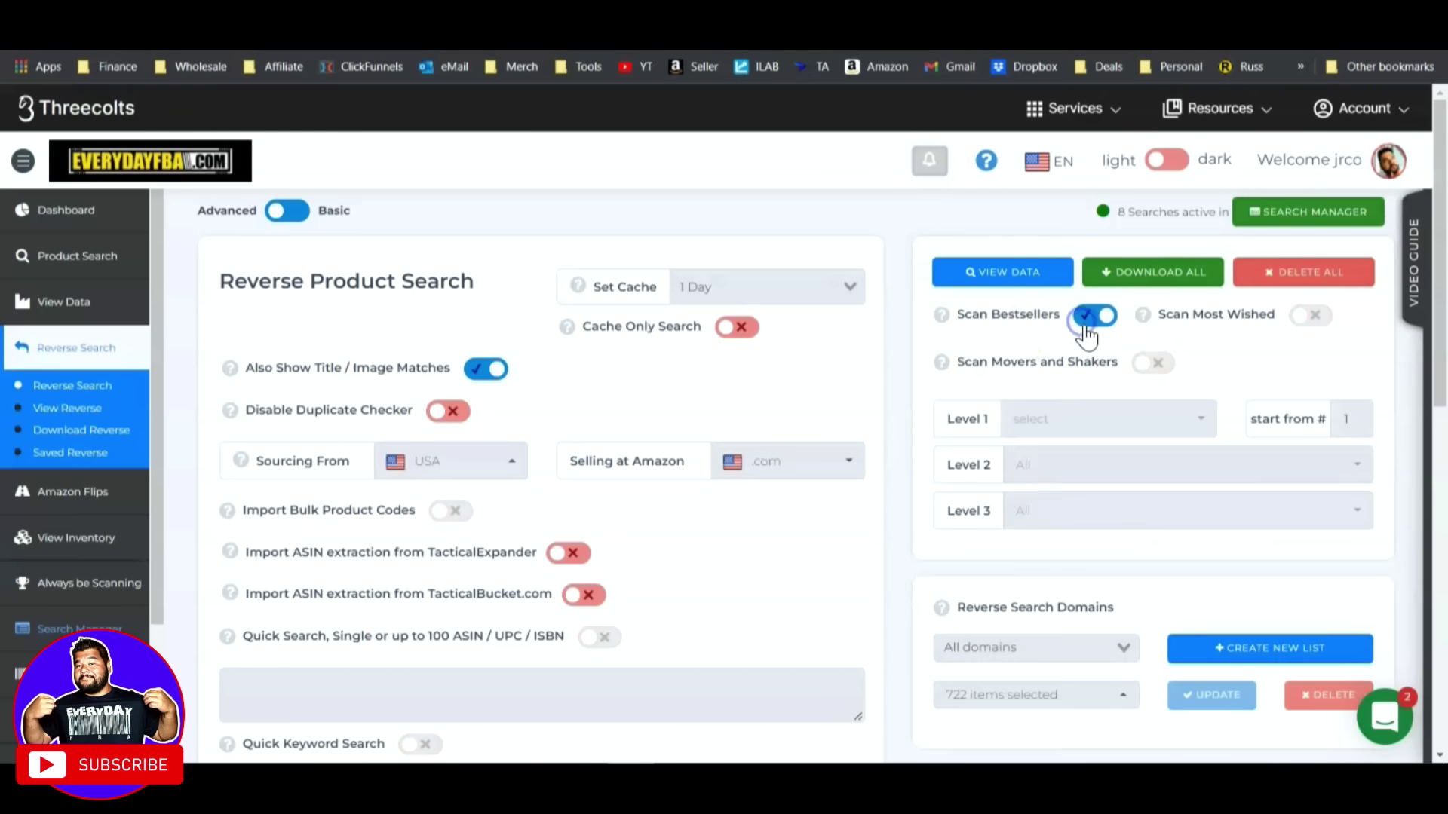
{"action": "left_click", "coordinate": [1298, 325]}
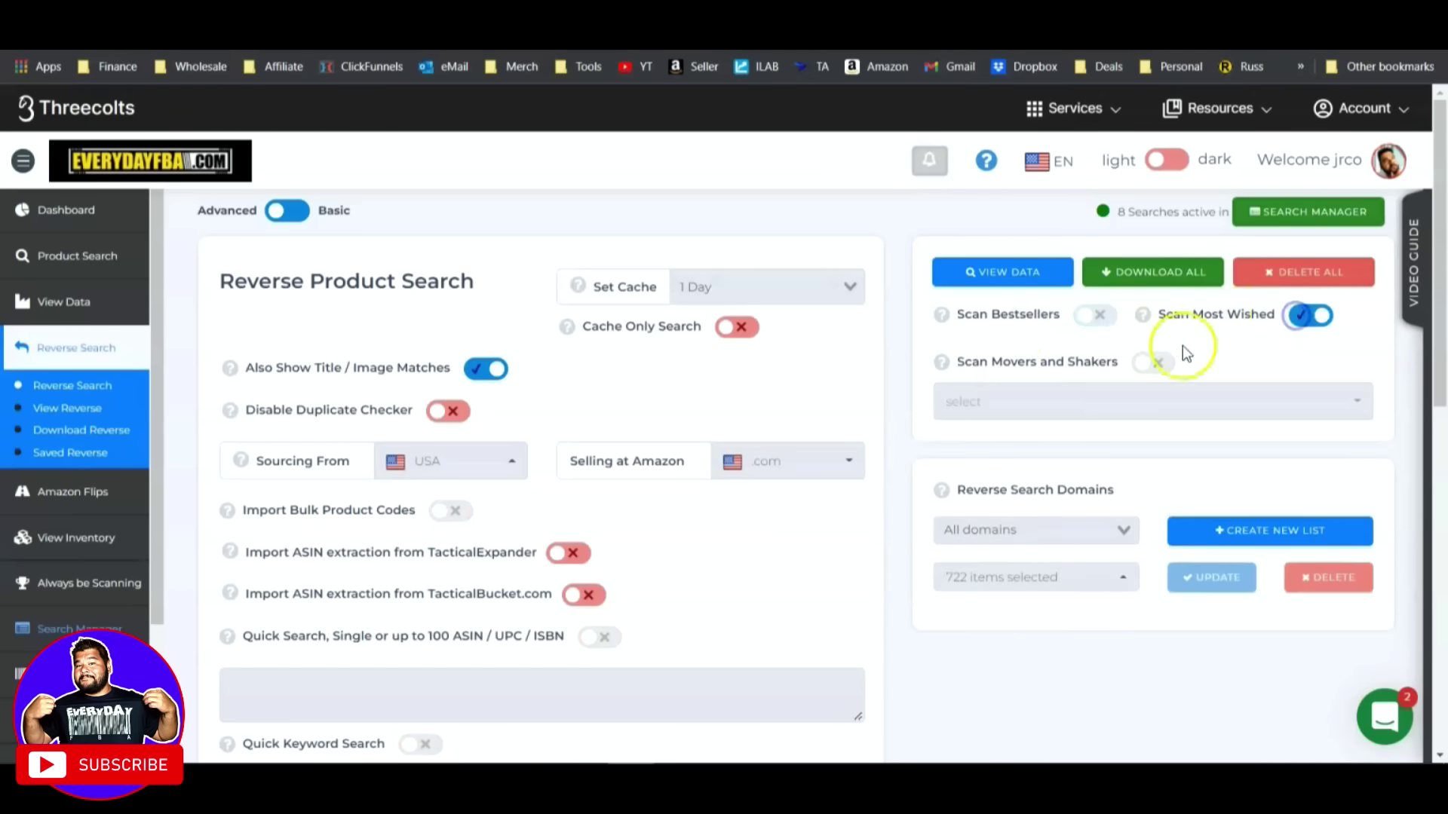
{"action": "left_click", "coordinate": [1156, 363]}
{"action": "left_click", "coordinate": [1083, 405]}
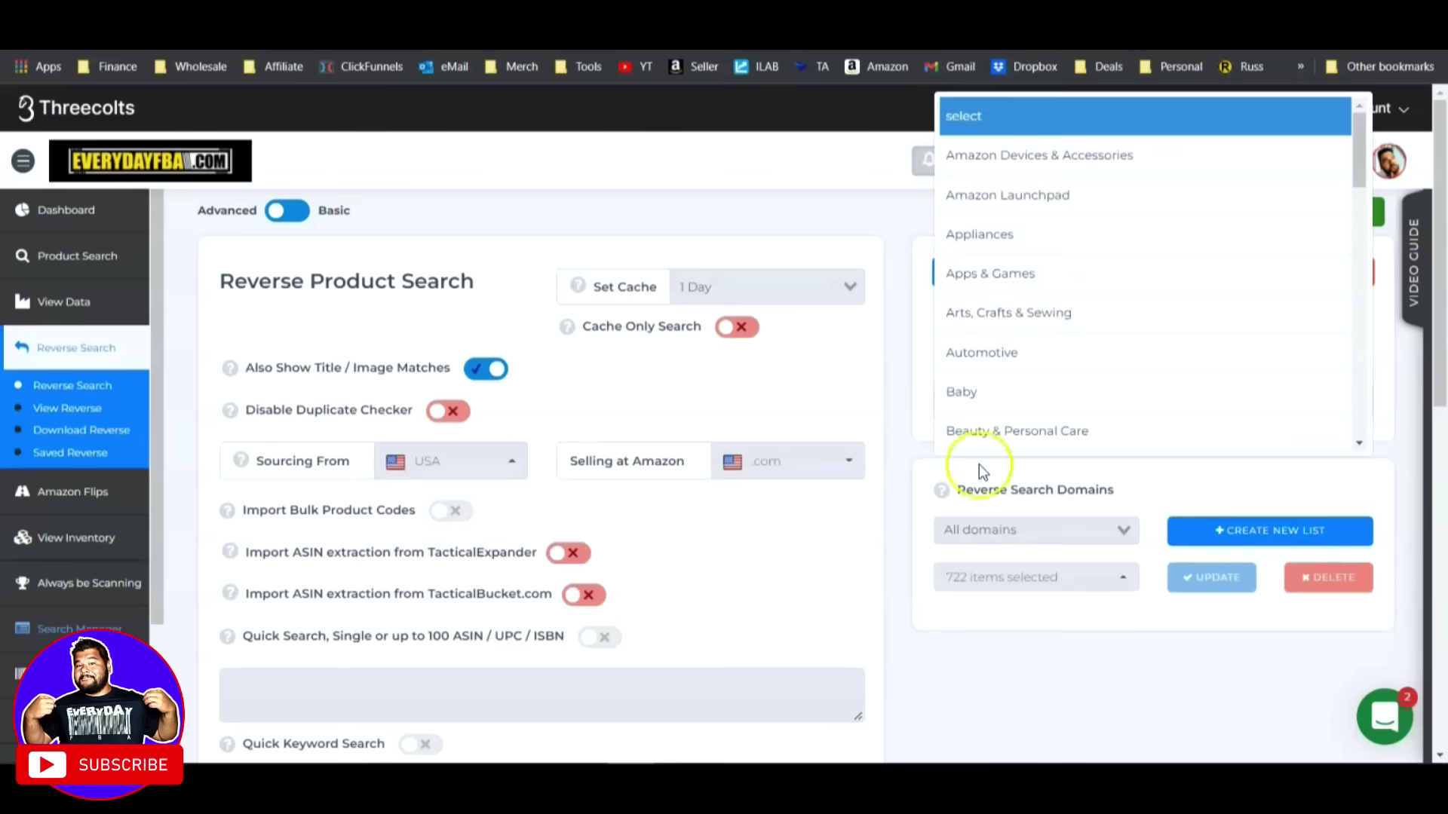
{"action": "left_click", "coordinate": [895, 451]}
{"action": "scroll", "coordinate": [897, 449], "scroll_direction": "down", "scroll_amount": 4}
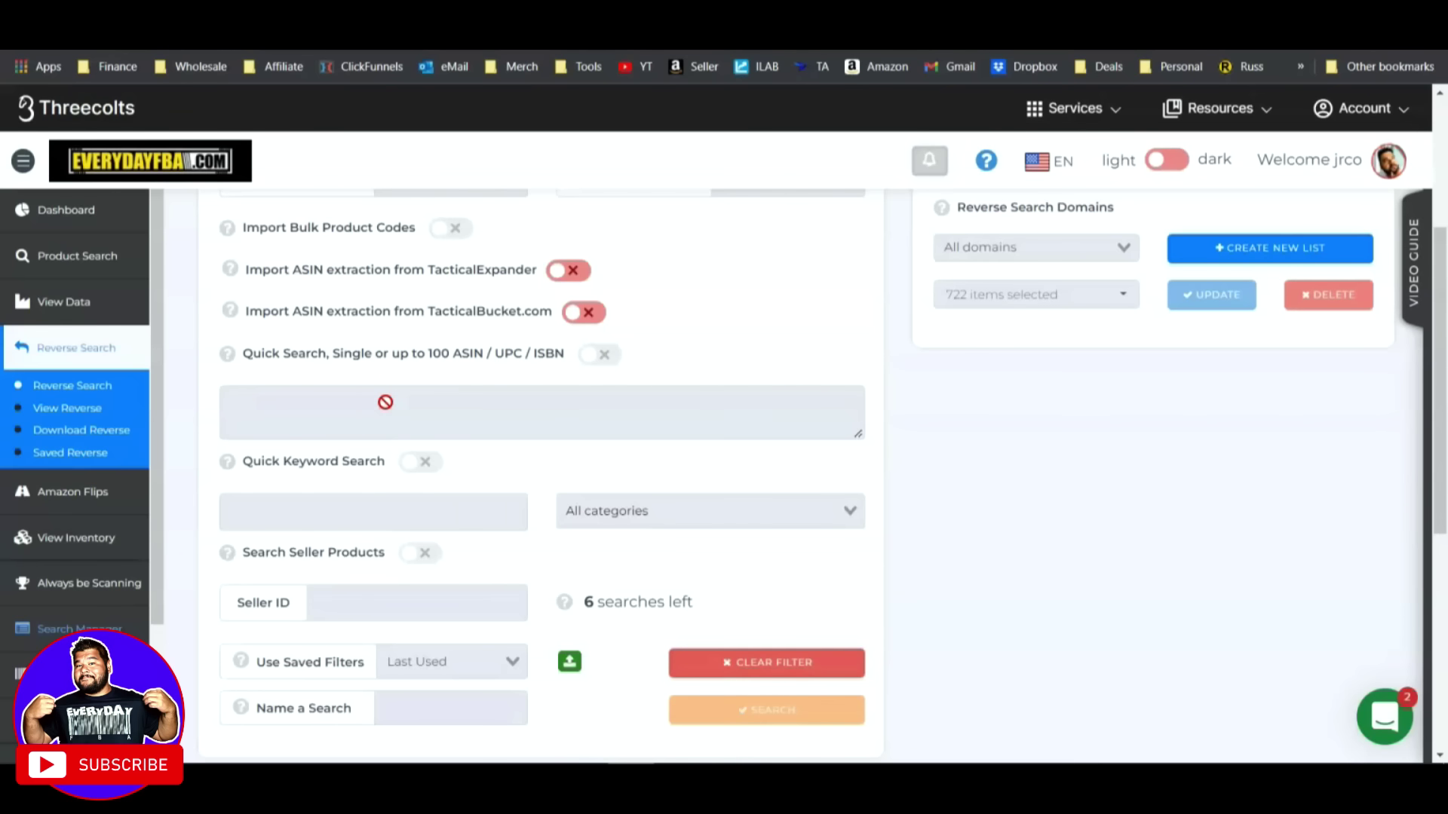
Enable Search Seller Products and try the Seller ID field, then move to Amazon's coffee results.
{"action": "left_click", "coordinate": [338, 601]}
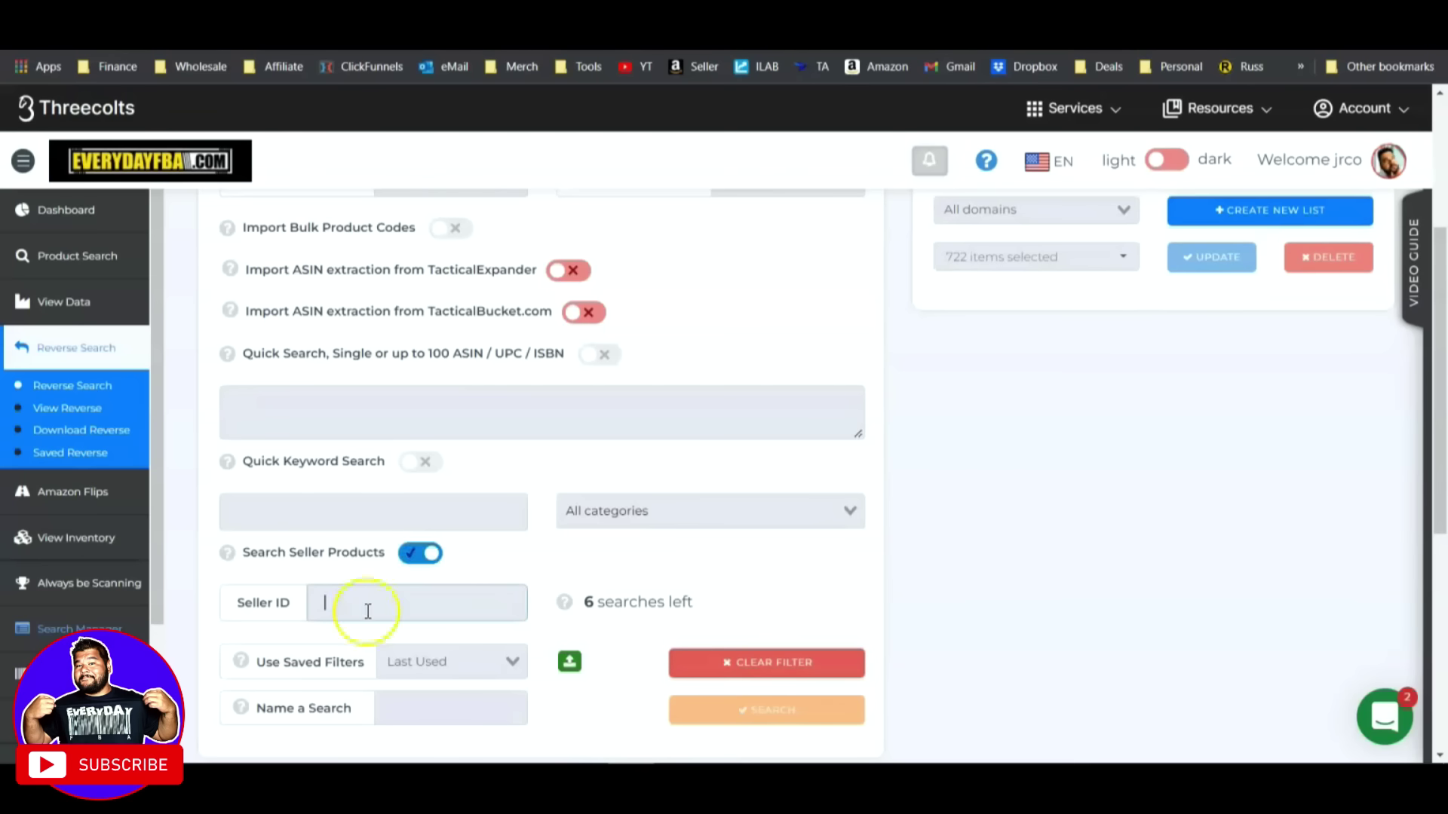
{"action": "left_click", "coordinate": [446, 607]}
{"action": "left_click", "coordinate": [975, 597]}
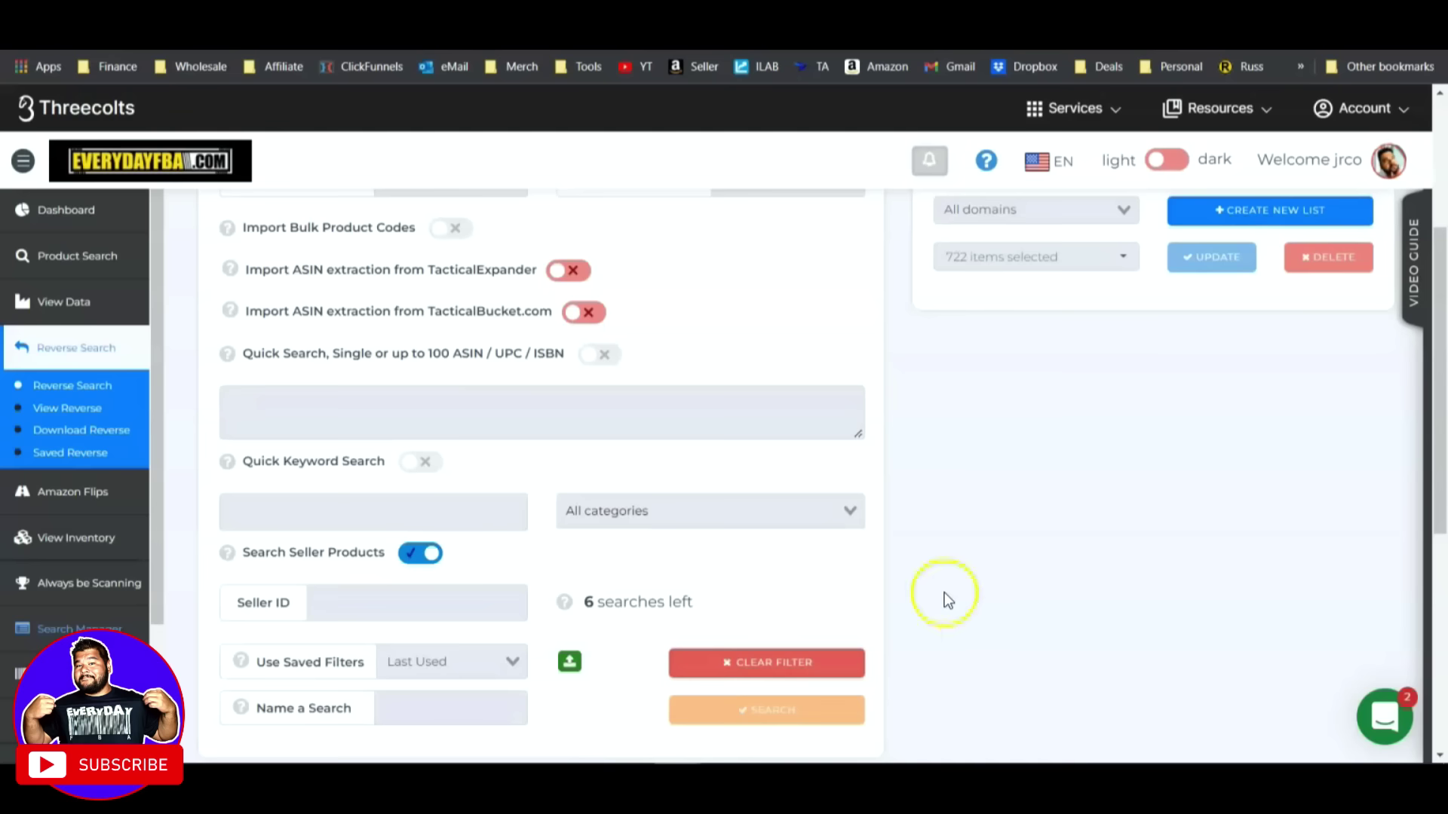
{"action": "left_click", "coordinate": [339, 507]}
{"action": "scroll", "coordinate": [217, 554], "scroll_direction": "up", "scroll_amount": 4}
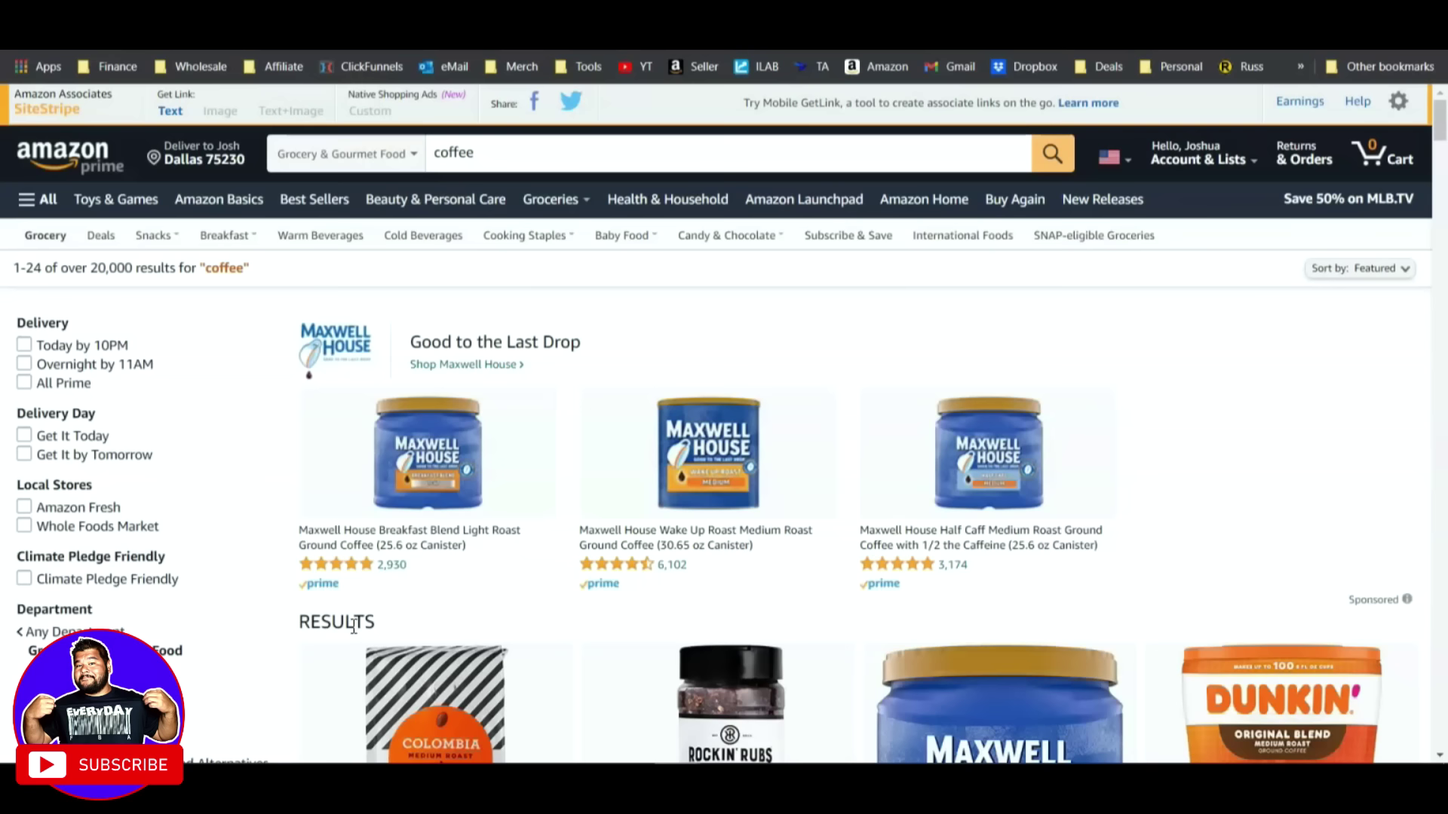
Browse Amazon's Grocery & Gourmet Food coffee results, viewing a product's Keepa chart.
{"action": "left_click", "coordinate": [473, 150]}
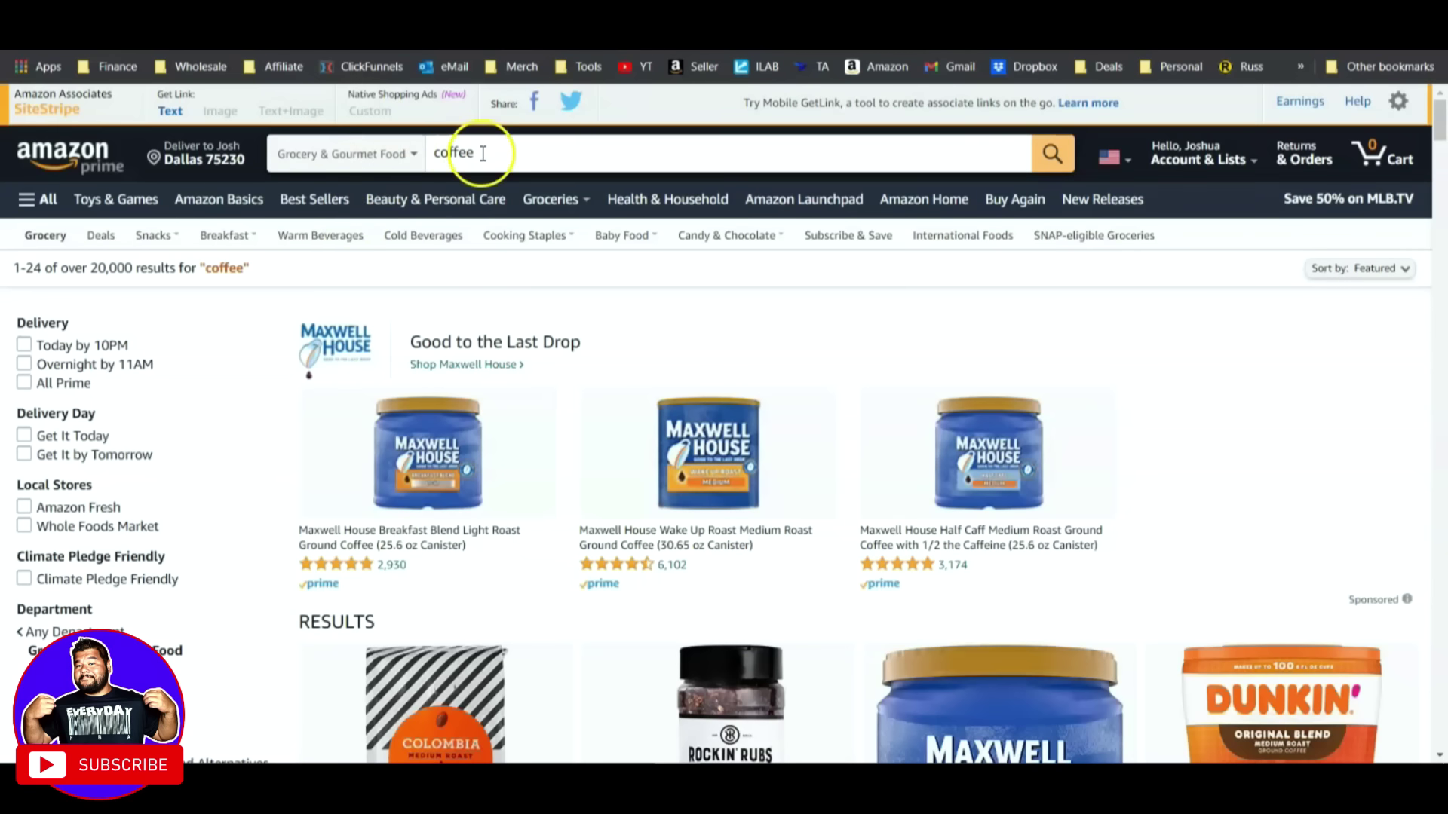
{"action": "mouse_move", "coordinate": [426, 519]}
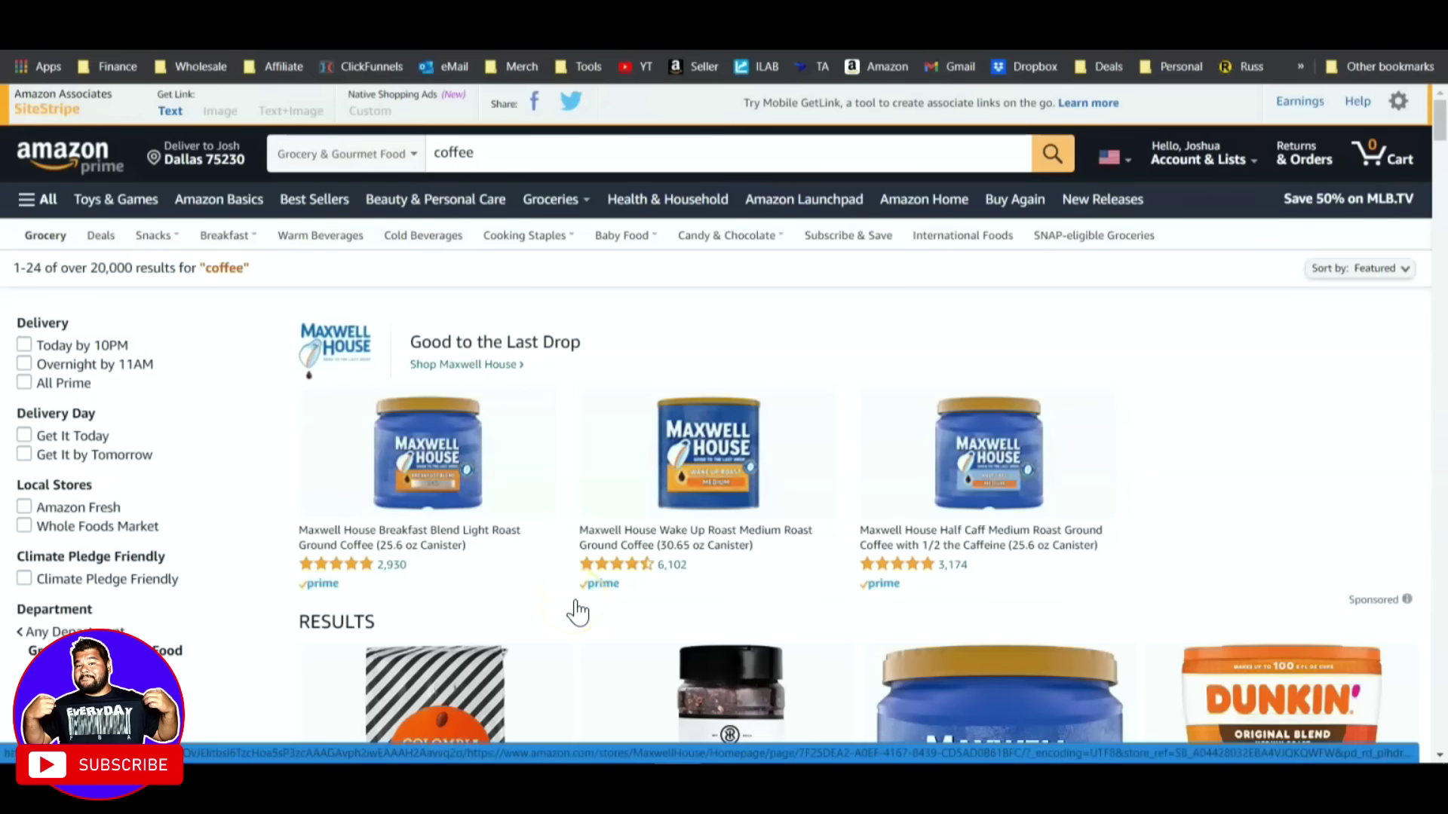
{"action": "scroll", "coordinate": [577, 603], "scroll_direction": "down", "scroll_amount": 5}
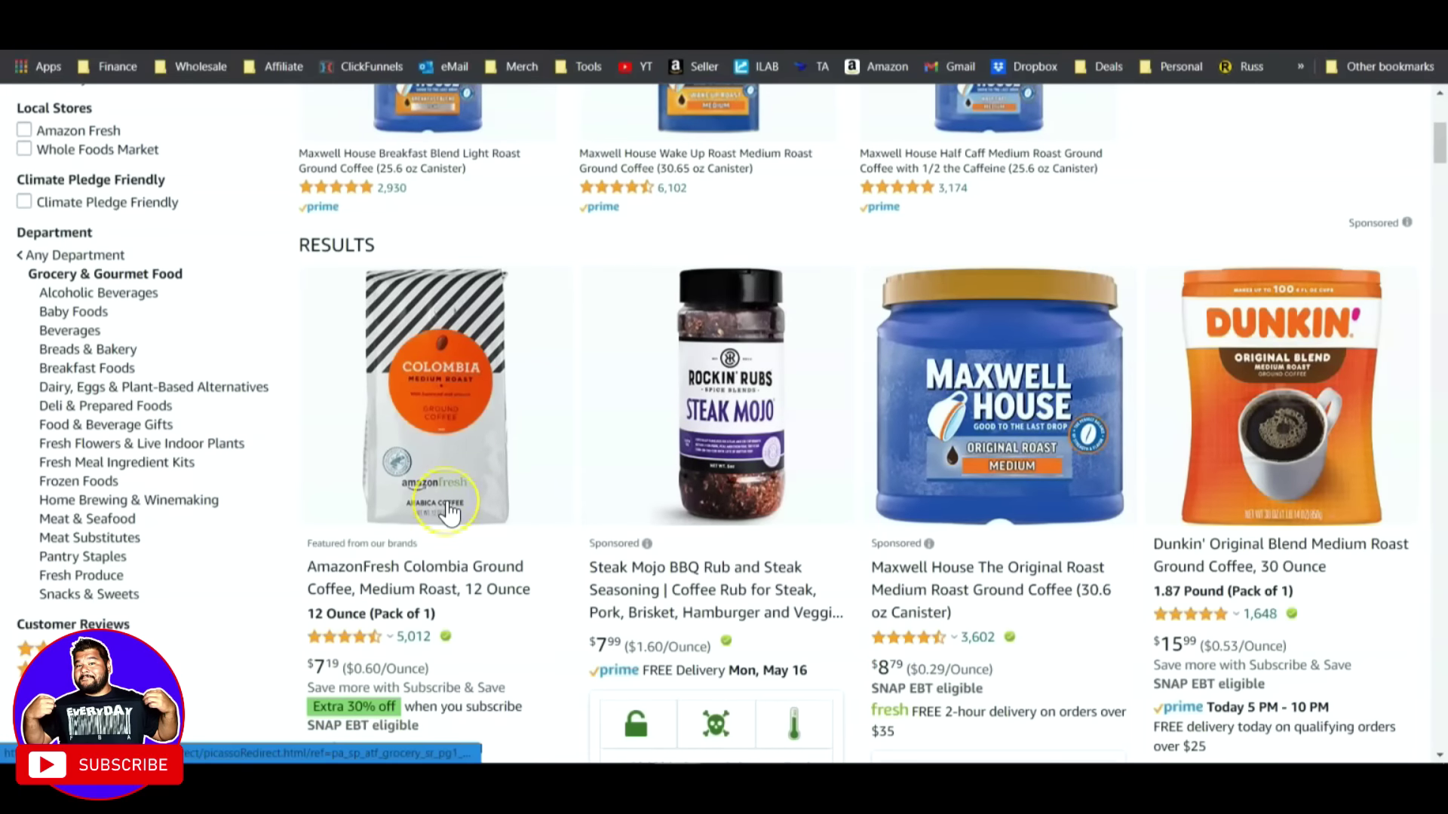
{"action": "scroll", "coordinate": [450, 513], "scroll_direction": "up", "scroll_amount": 5}
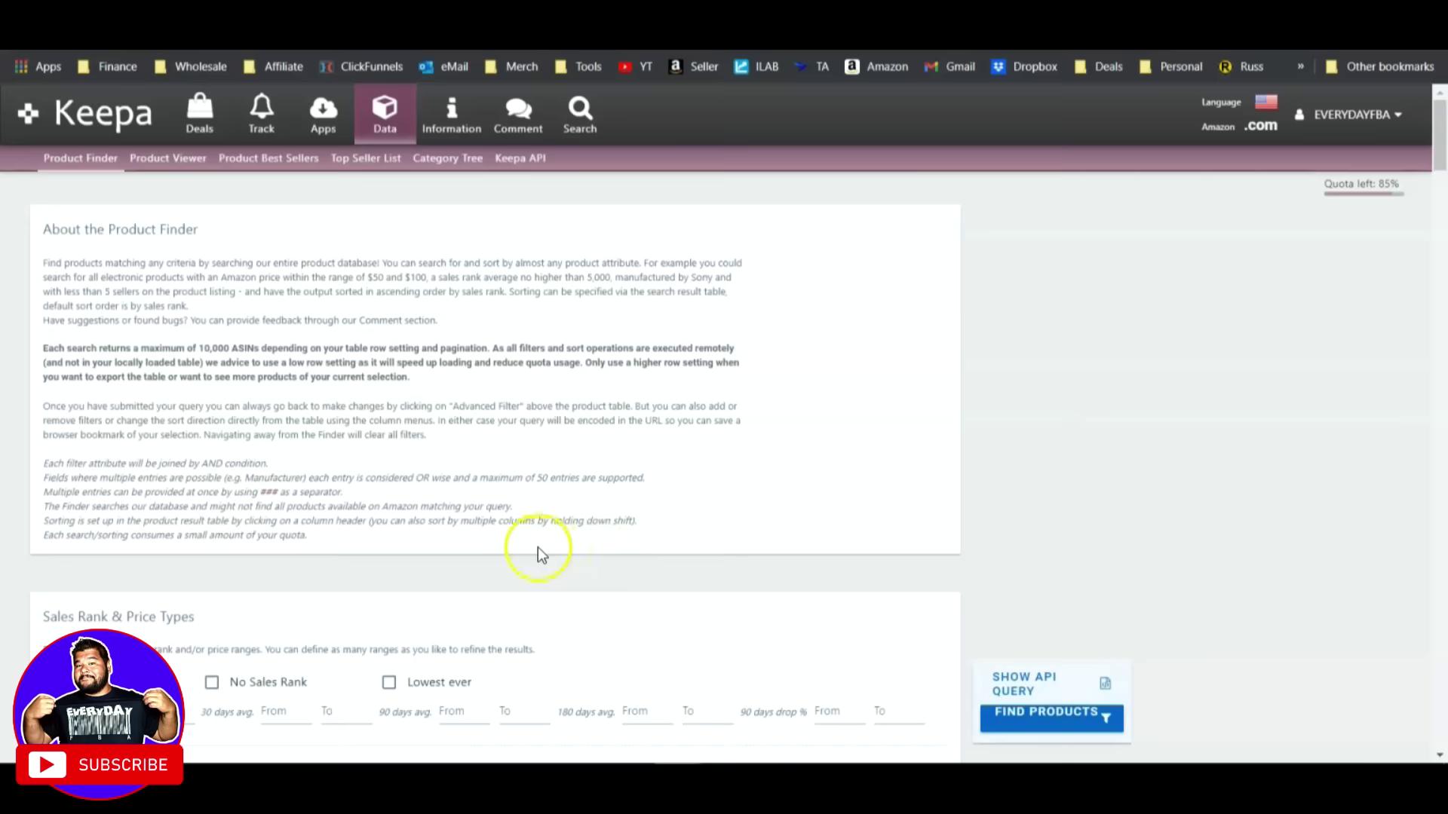
Open Keepa's Data > Product Finder and scroll to the Sales Rank & Price Types filters.
{"action": "left_click", "coordinate": [382, 128]}
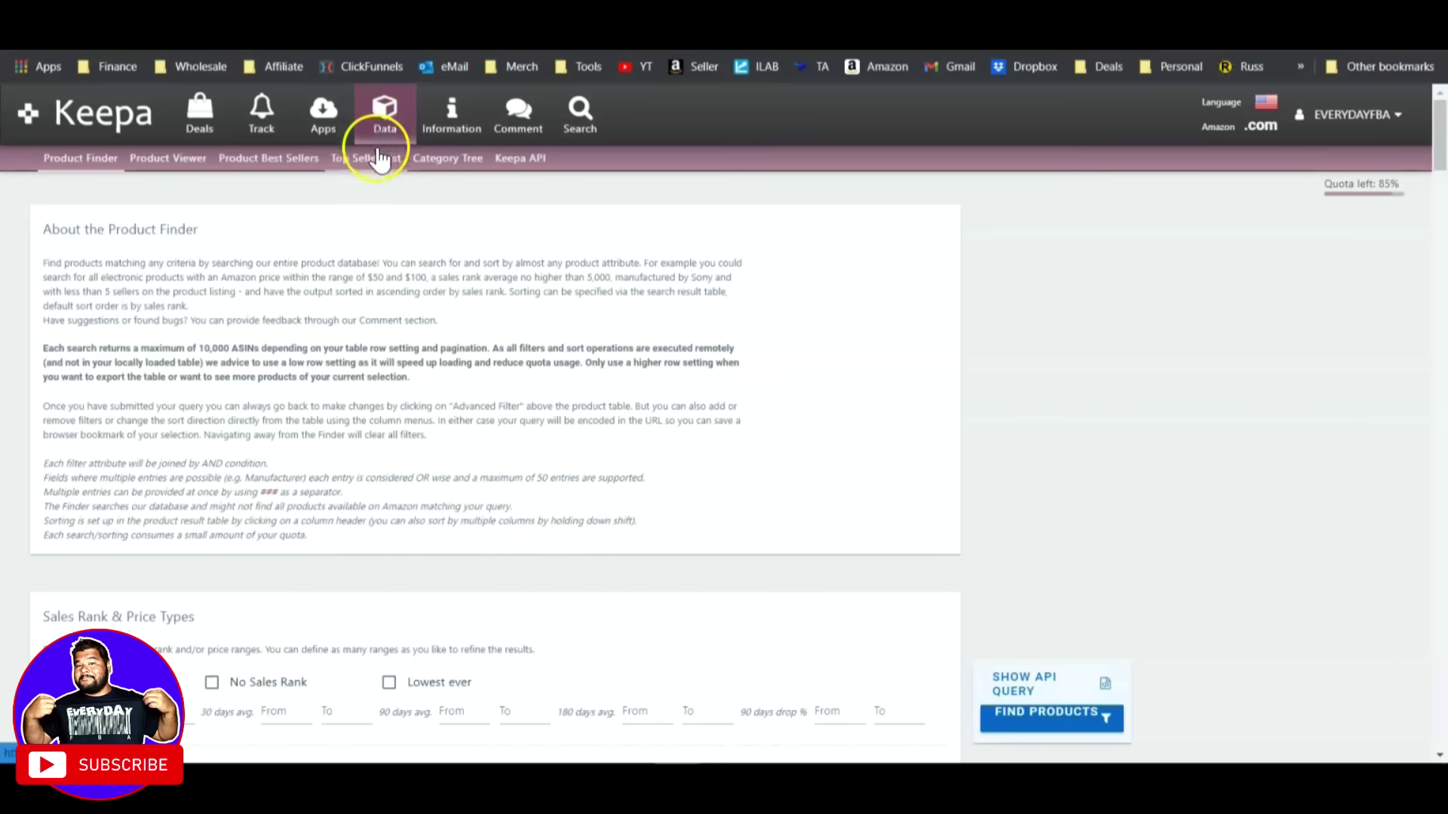
{"action": "left_click", "coordinate": [67, 161]}
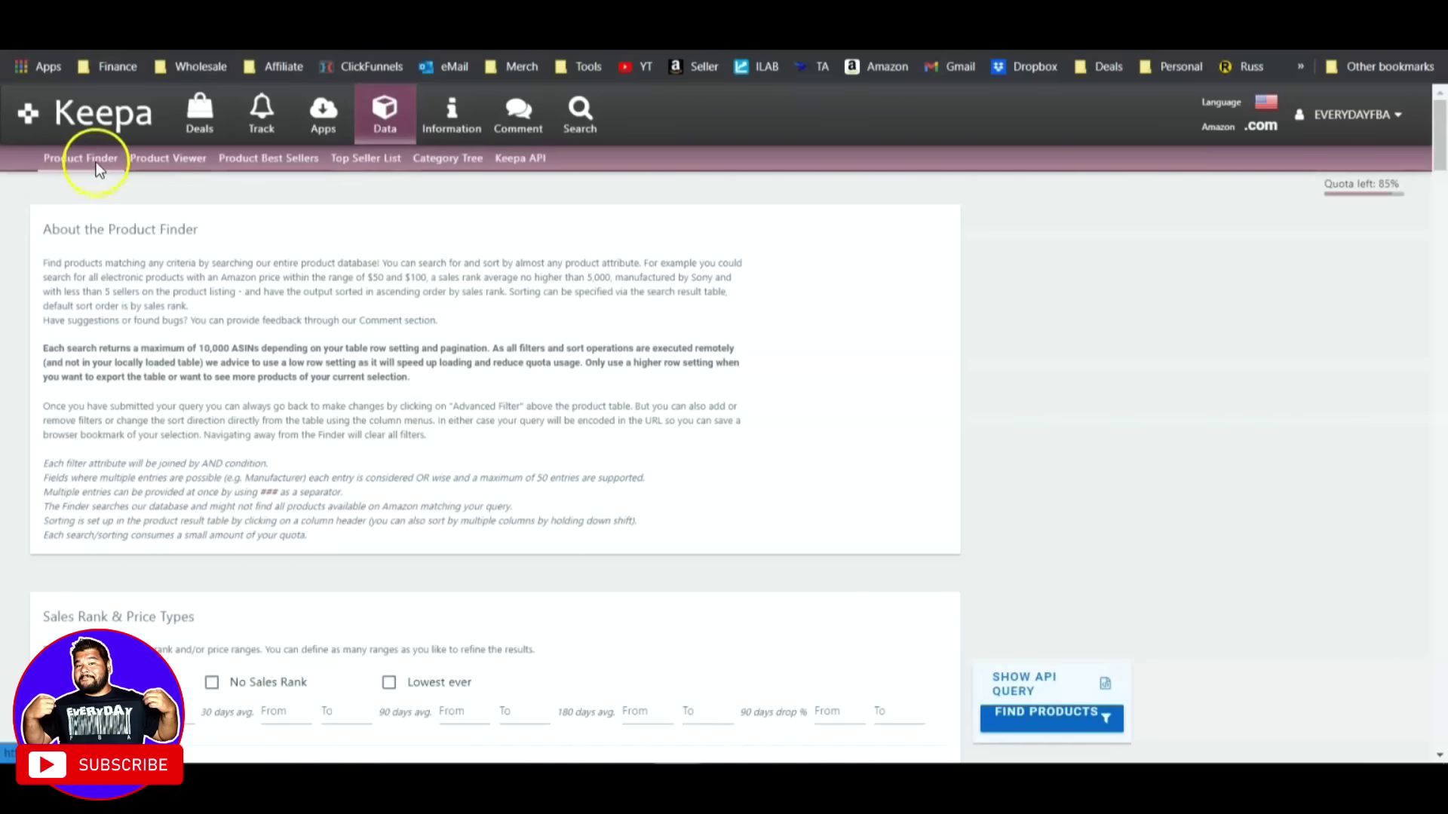
{"action": "left_click", "coordinate": [340, 326]}
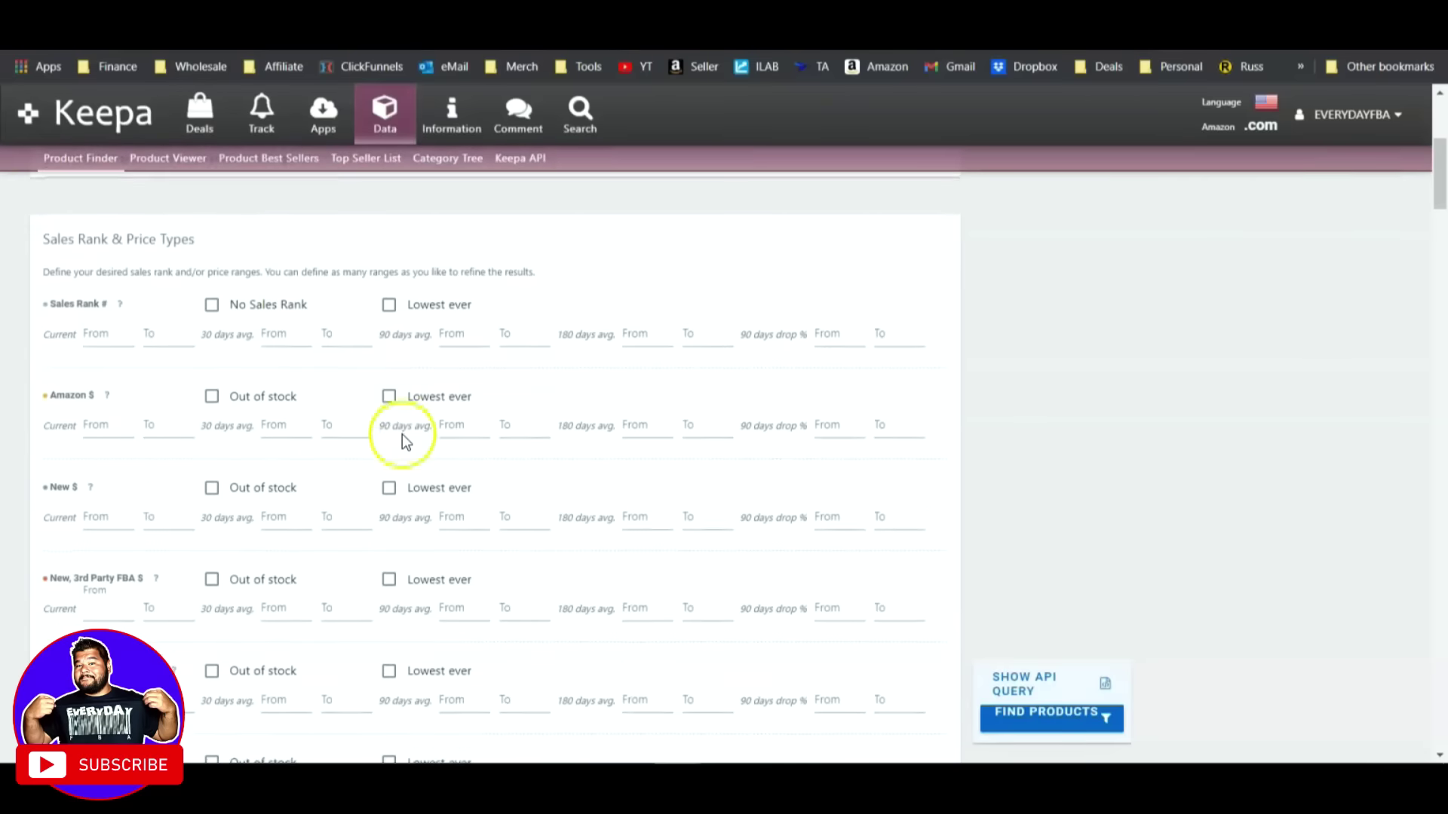
{"action": "scroll", "coordinate": [405, 441], "scroll_direction": "down", "scroll_amount": 10}
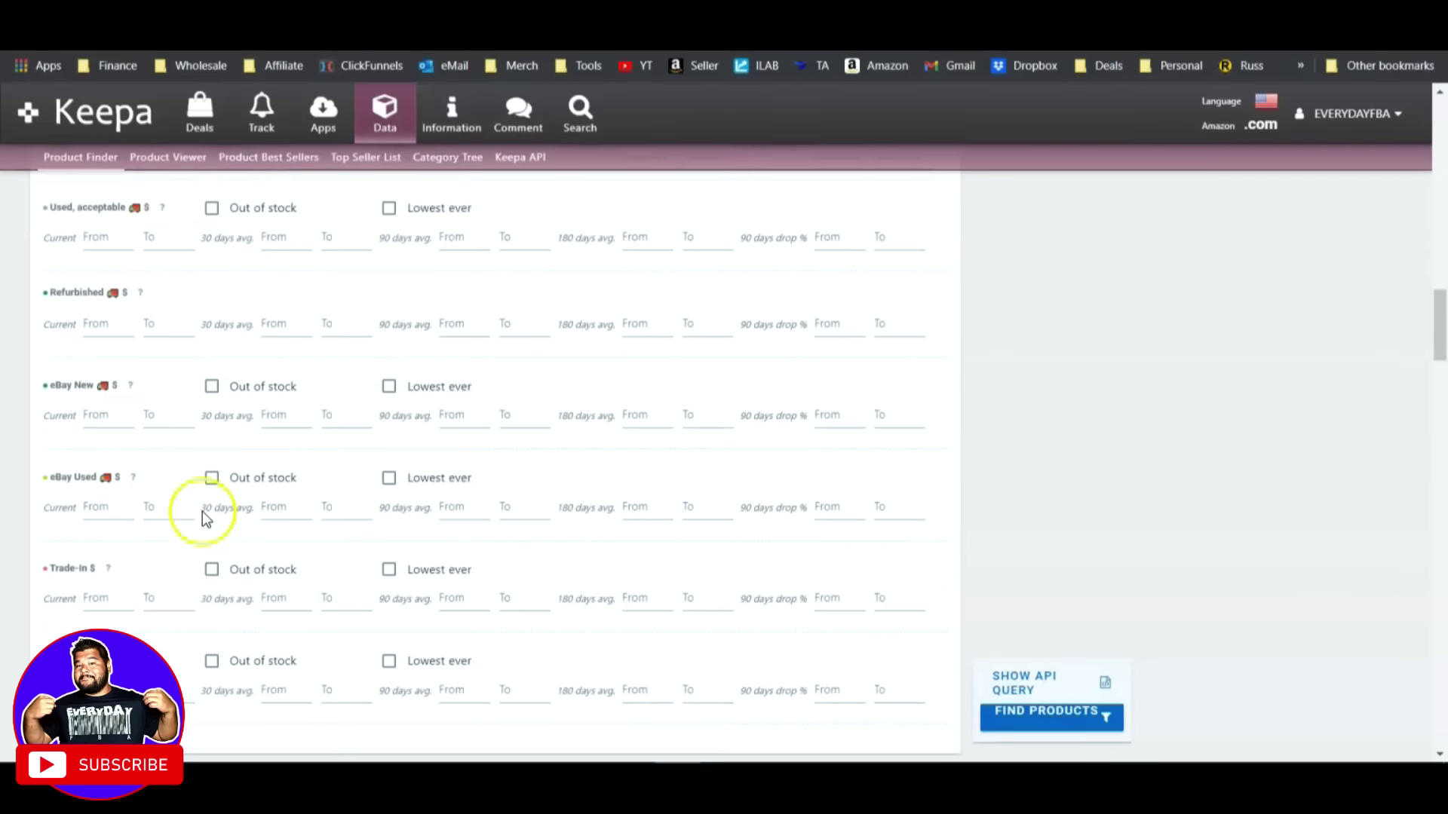
Set the Product Finder root category to Grocery & Gourmet Food.
{"action": "scroll", "coordinate": [200, 512], "scroll_direction": "down", "scroll_amount": 7}
{"action": "left_click", "coordinate": [132, 407]}
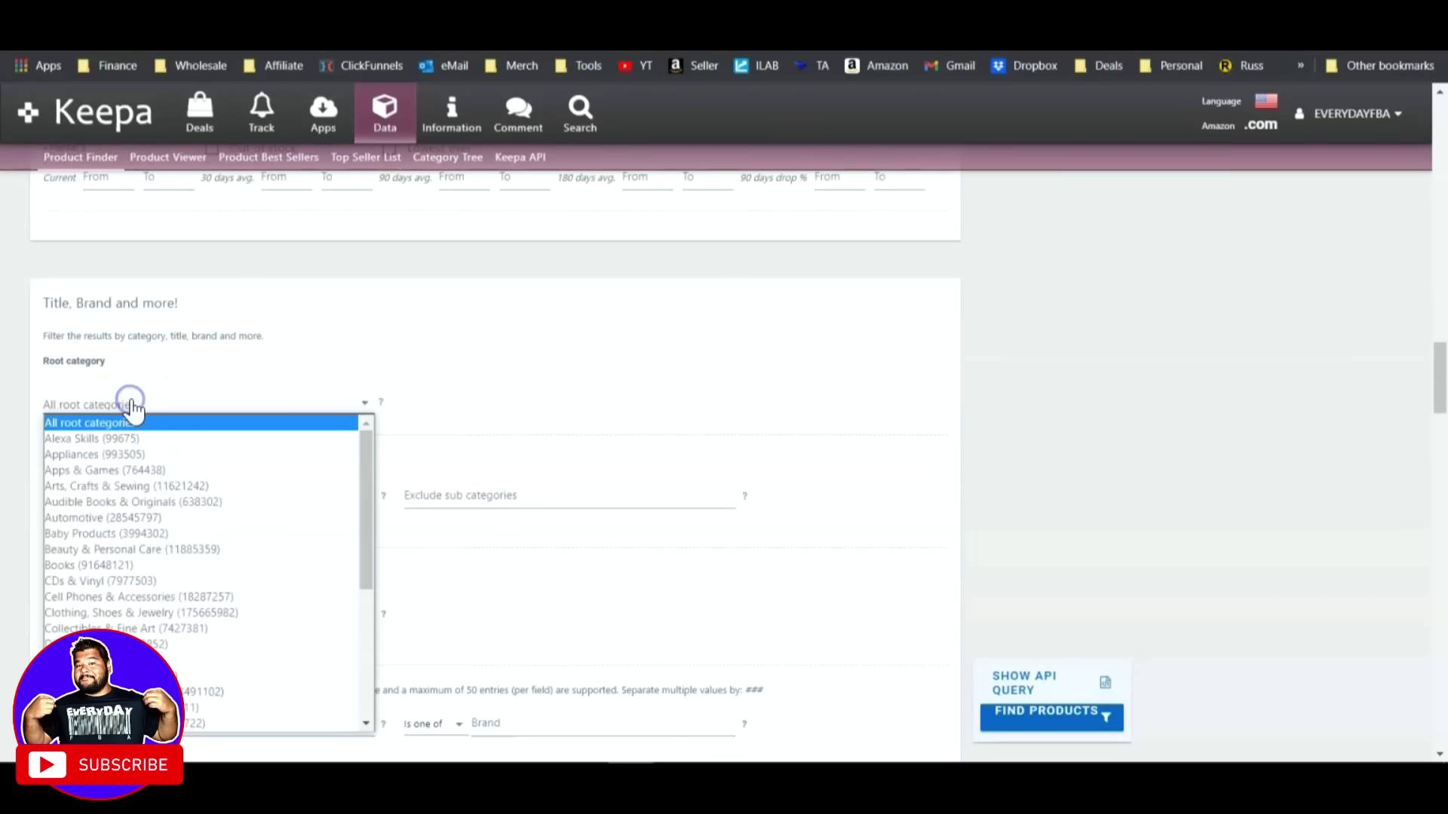
{"action": "scroll", "coordinate": [202, 531], "scroll_direction": "down", "scroll_amount": 5}
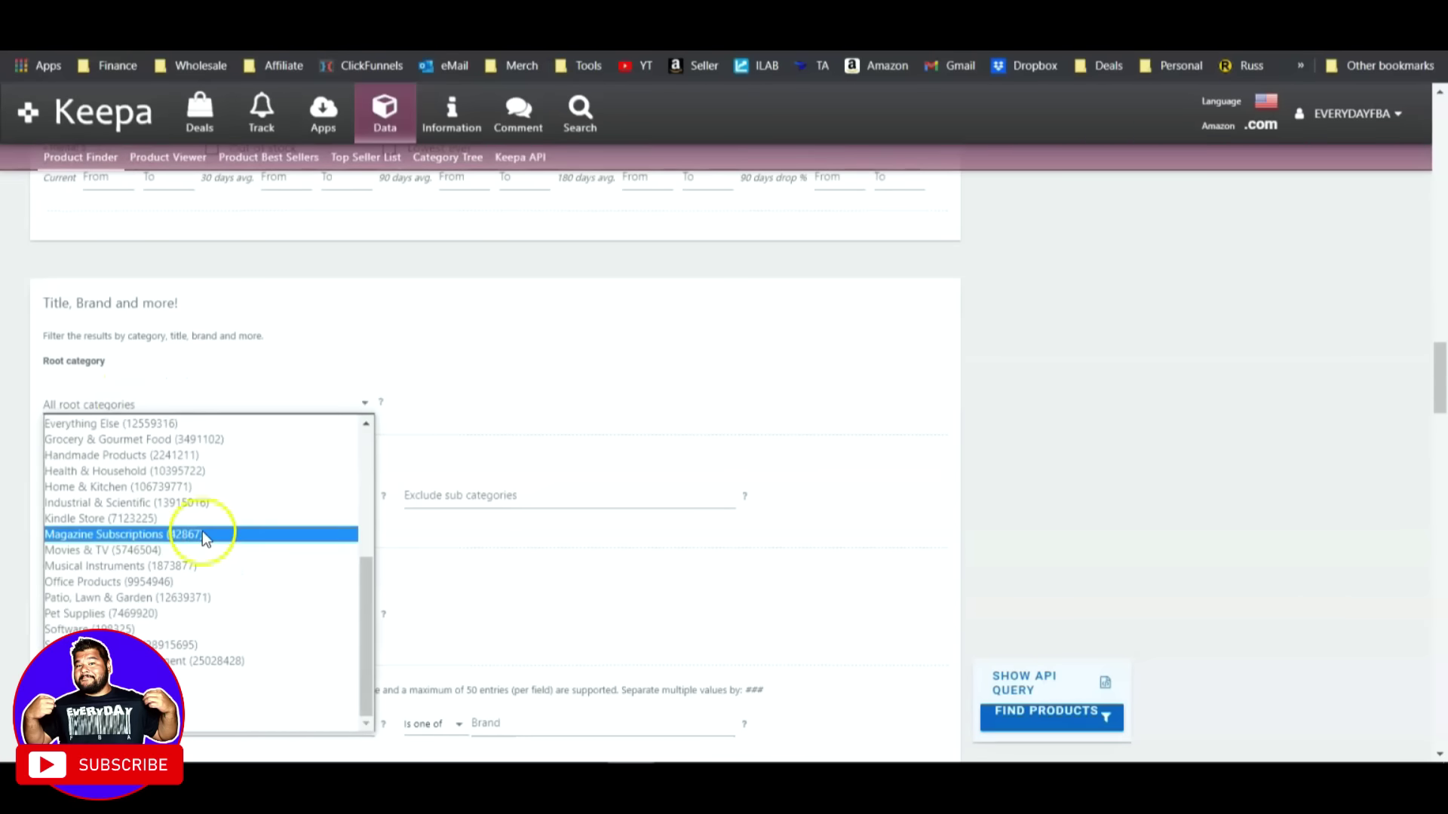
{"action": "left_click", "coordinate": [177, 441]}
{"action": "scroll", "coordinate": [252, 491], "scroll_direction": "down", "scroll_amount": 1}
{"action": "scroll", "coordinate": [255, 490], "scroll_direction": "down", "scroll_amount": 1}
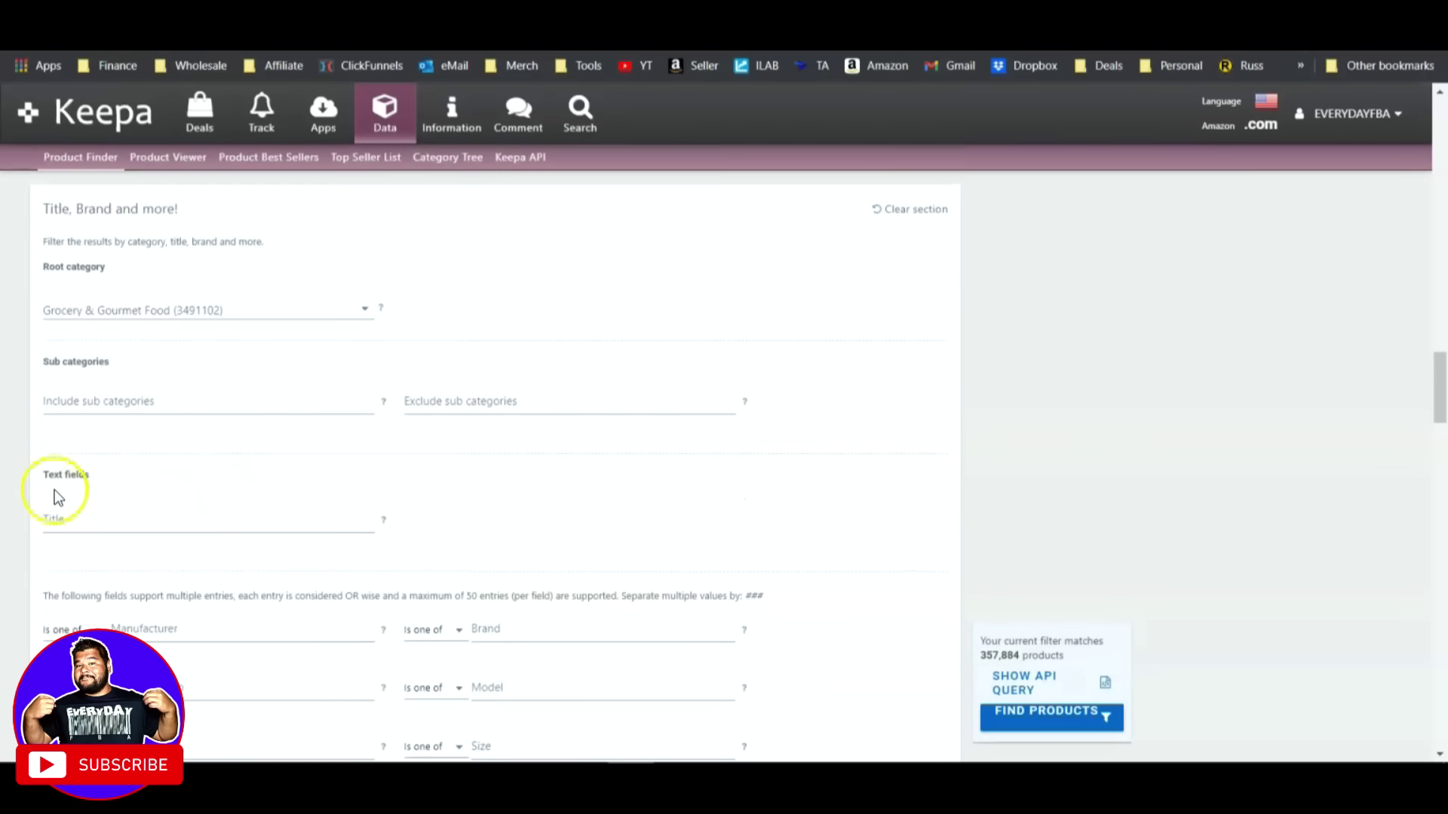
Filter product titles by 'coffee', bringing the match count to 31,899 products.
{"action": "left_click", "coordinate": [69, 519]}
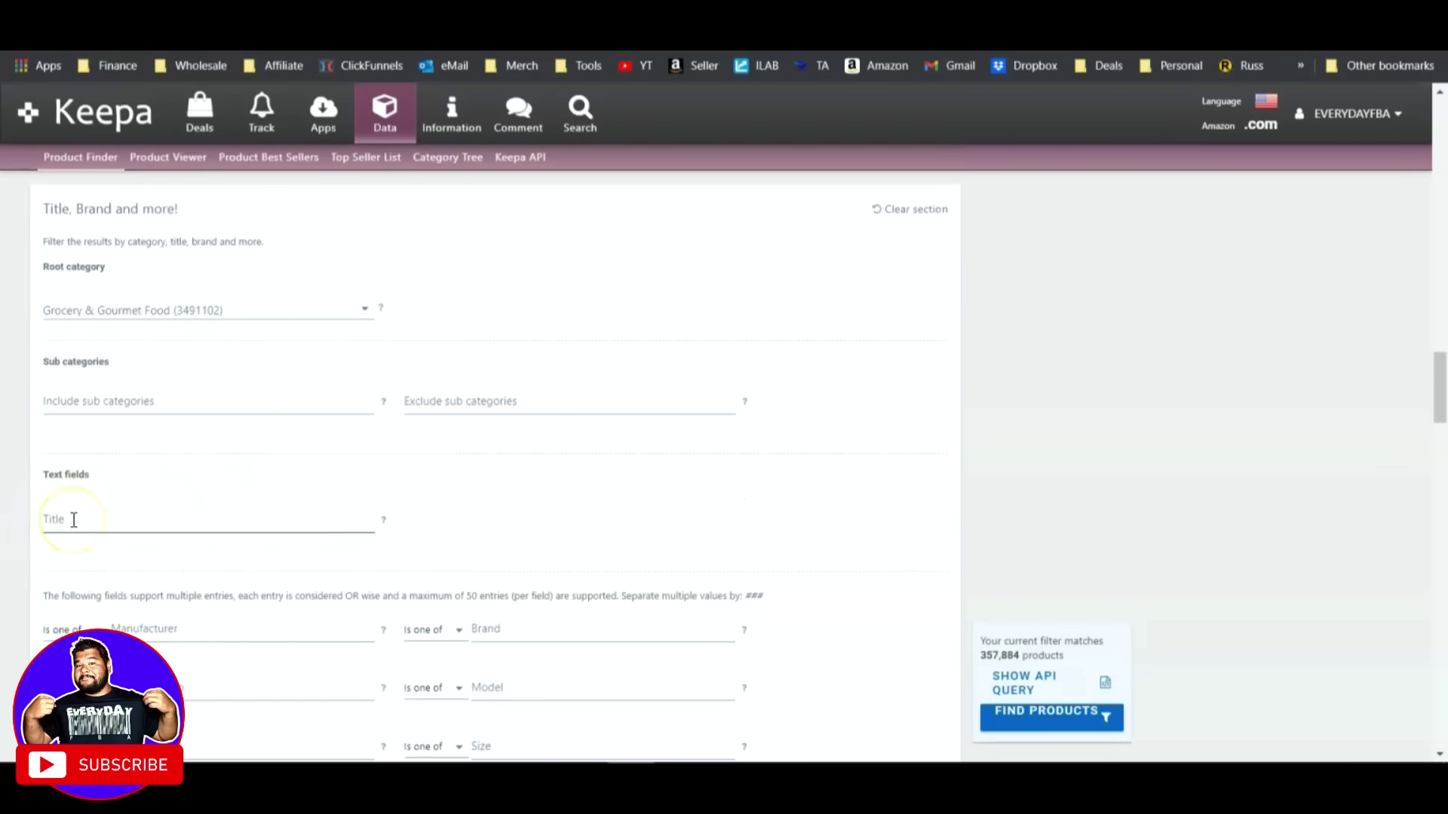
{"action": "type", "text": "coffee"}
{"action": "left_click", "coordinate": [106, 549]}
{"action": "left_click", "coordinate": [130, 413]}
{"action": "left_click", "coordinate": [82, 323]}
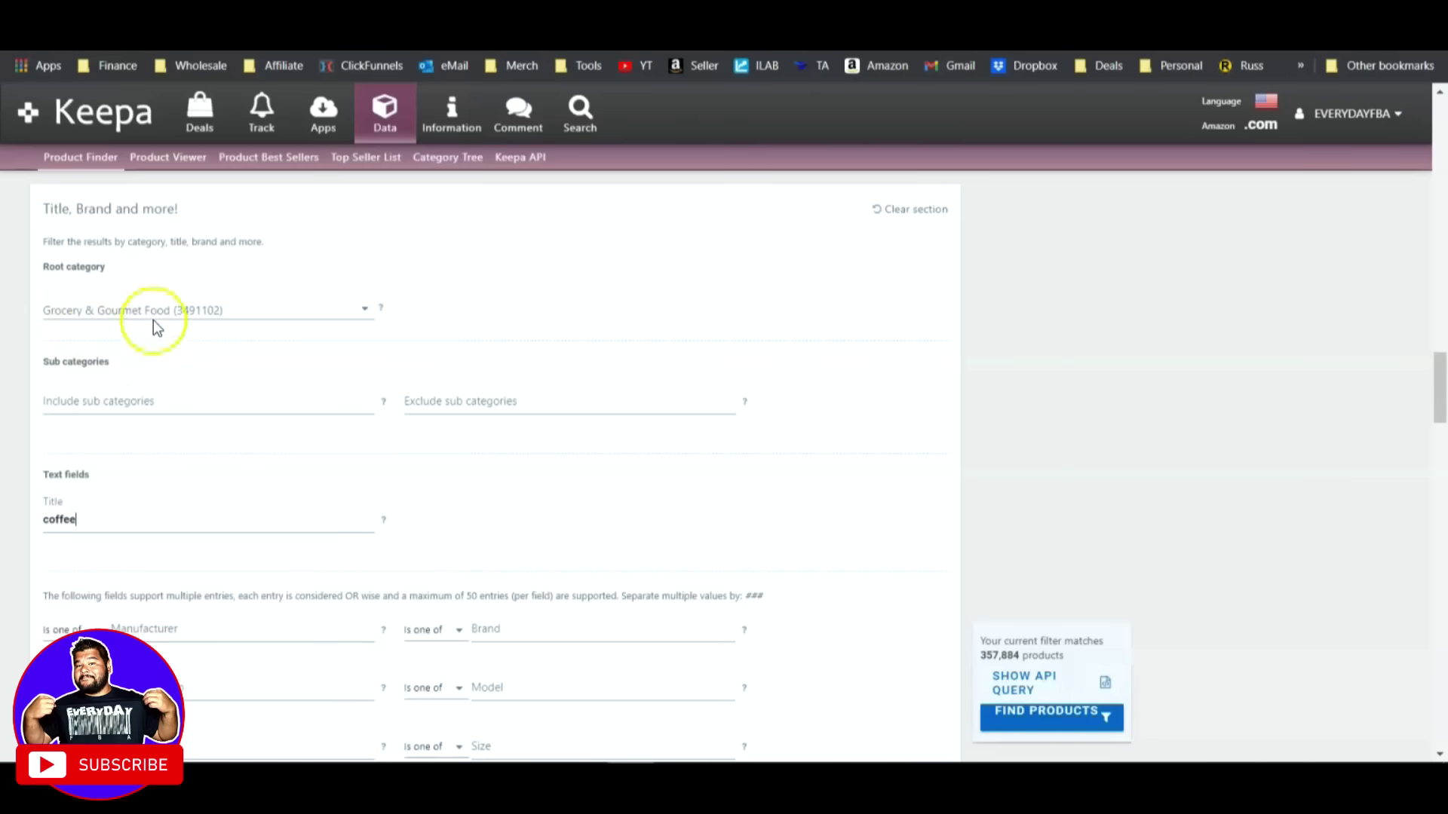
{"action": "left_click", "coordinate": [86, 520]}
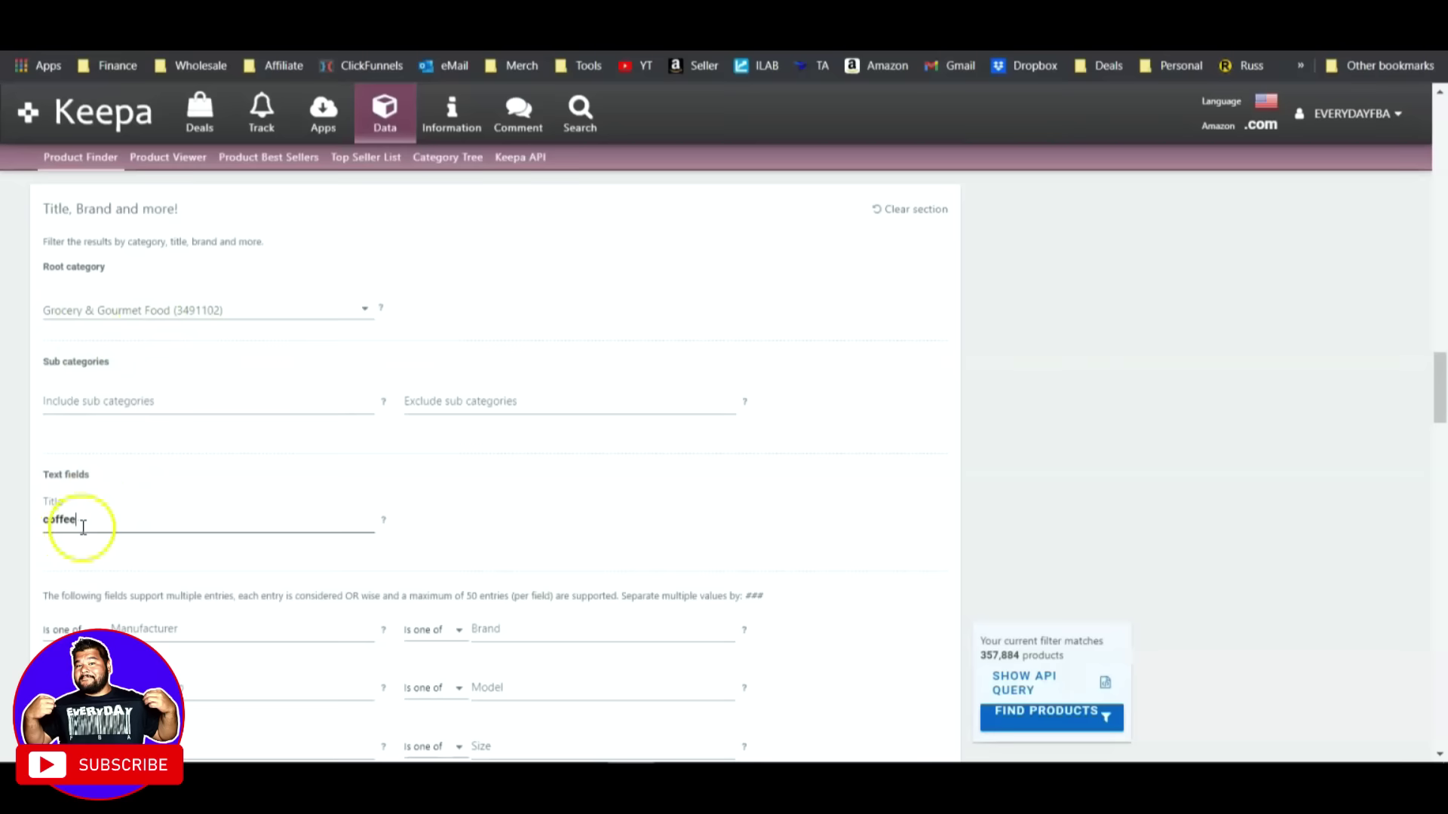
{"action": "left_click", "coordinate": [169, 562]}
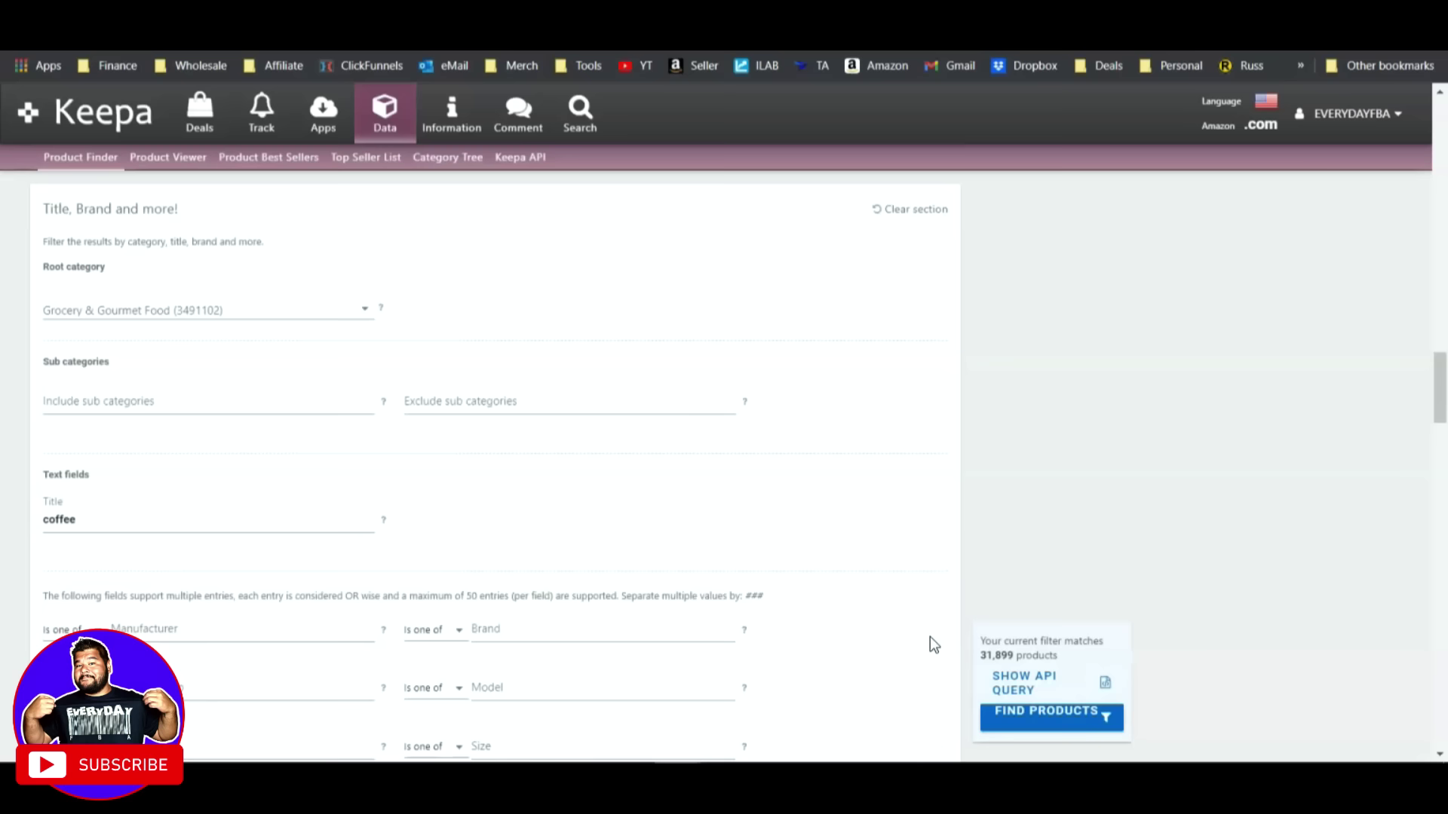
Set the New FBA live-offer count minimum to 3 under Offer Counts.
{"action": "scroll", "coordinate": [179, 556], "scroll_direction": "down", "scroll_amount": 9}
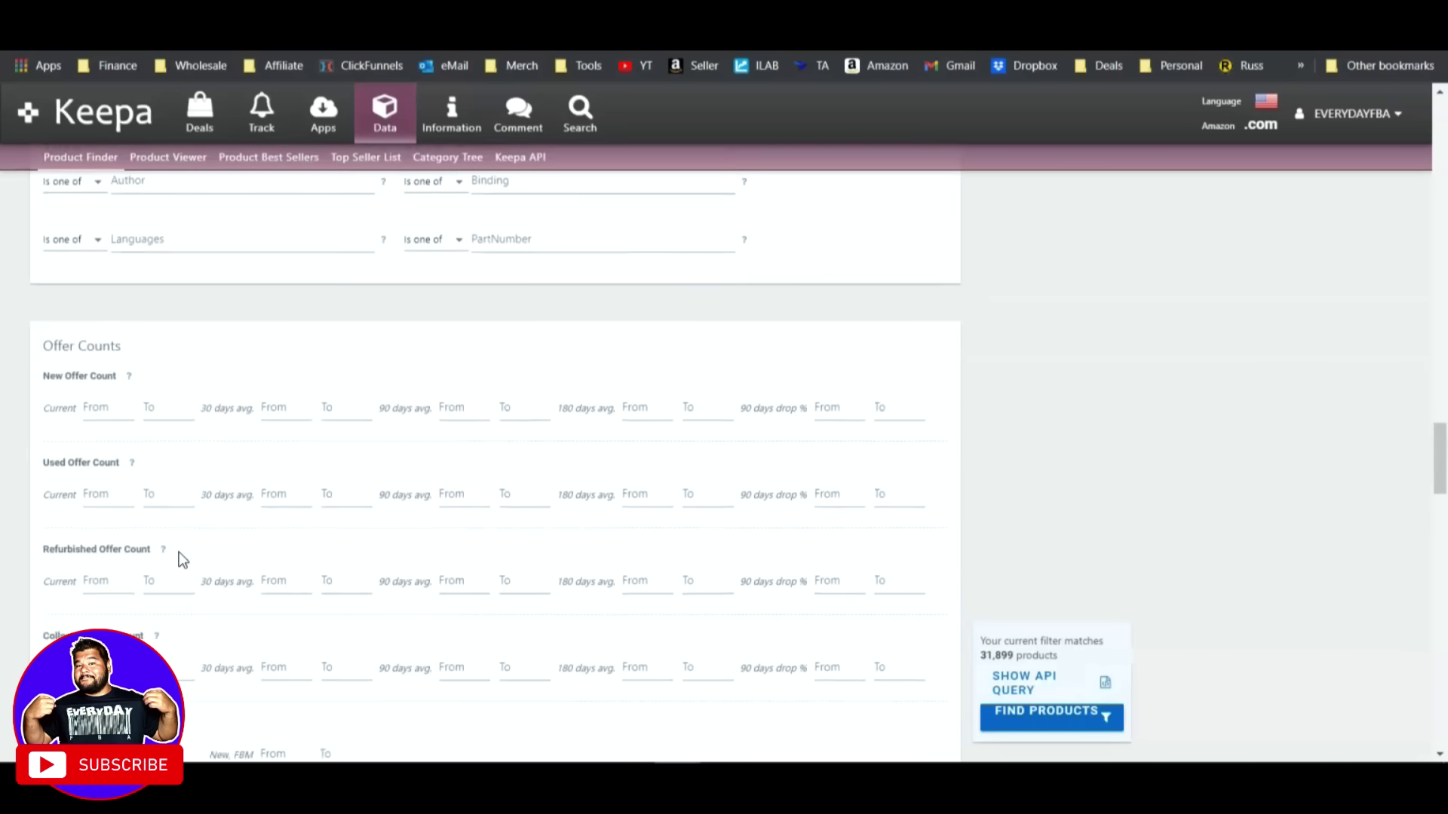
{"action": "scroll", "coordinate": [179, 558], "scroll_direction": "down", "scroll_amount": 5}
{"action": "scroll", "coordinate": [178, 555], "scroll_direction": "up", "scroll_amount": 3}
{"action": "left_click", "coordinate": [158, 575]}
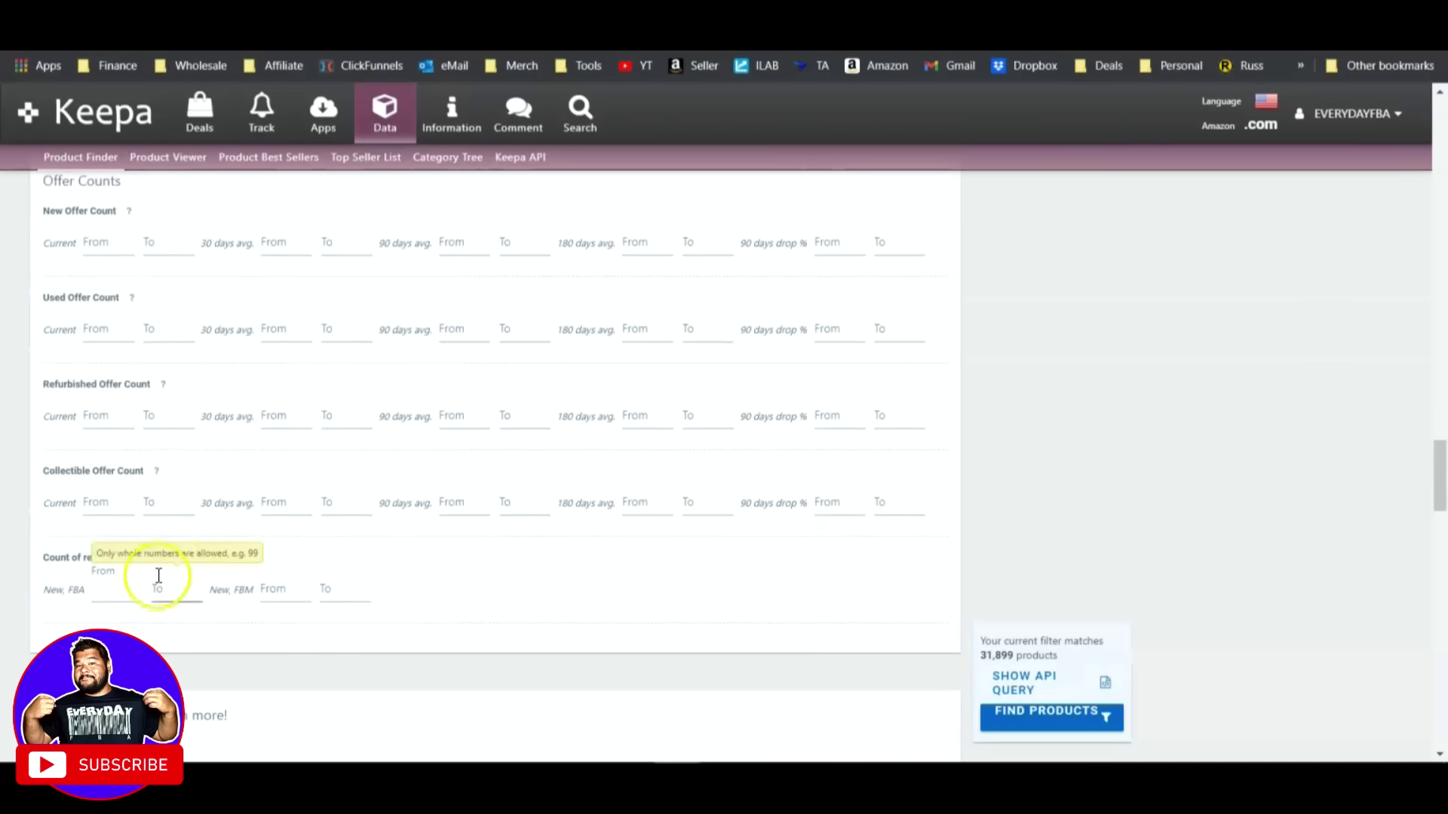
{"action": "left_click", "coordinate": [123, 585]}
{"action": "left_click", "coordinate": [356, 596]}
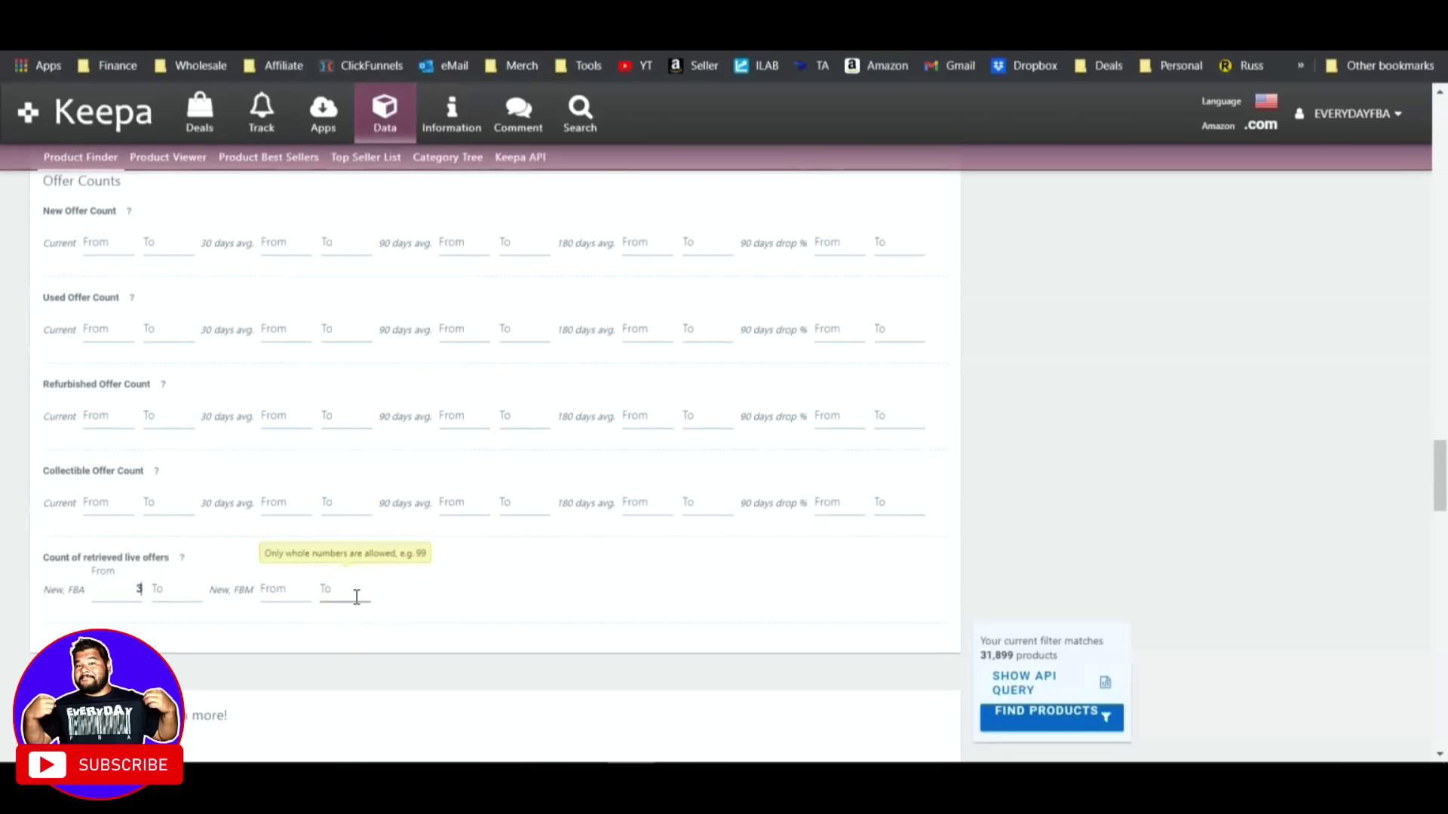
{"action": "left_click", "coordinate": [381, 625]}
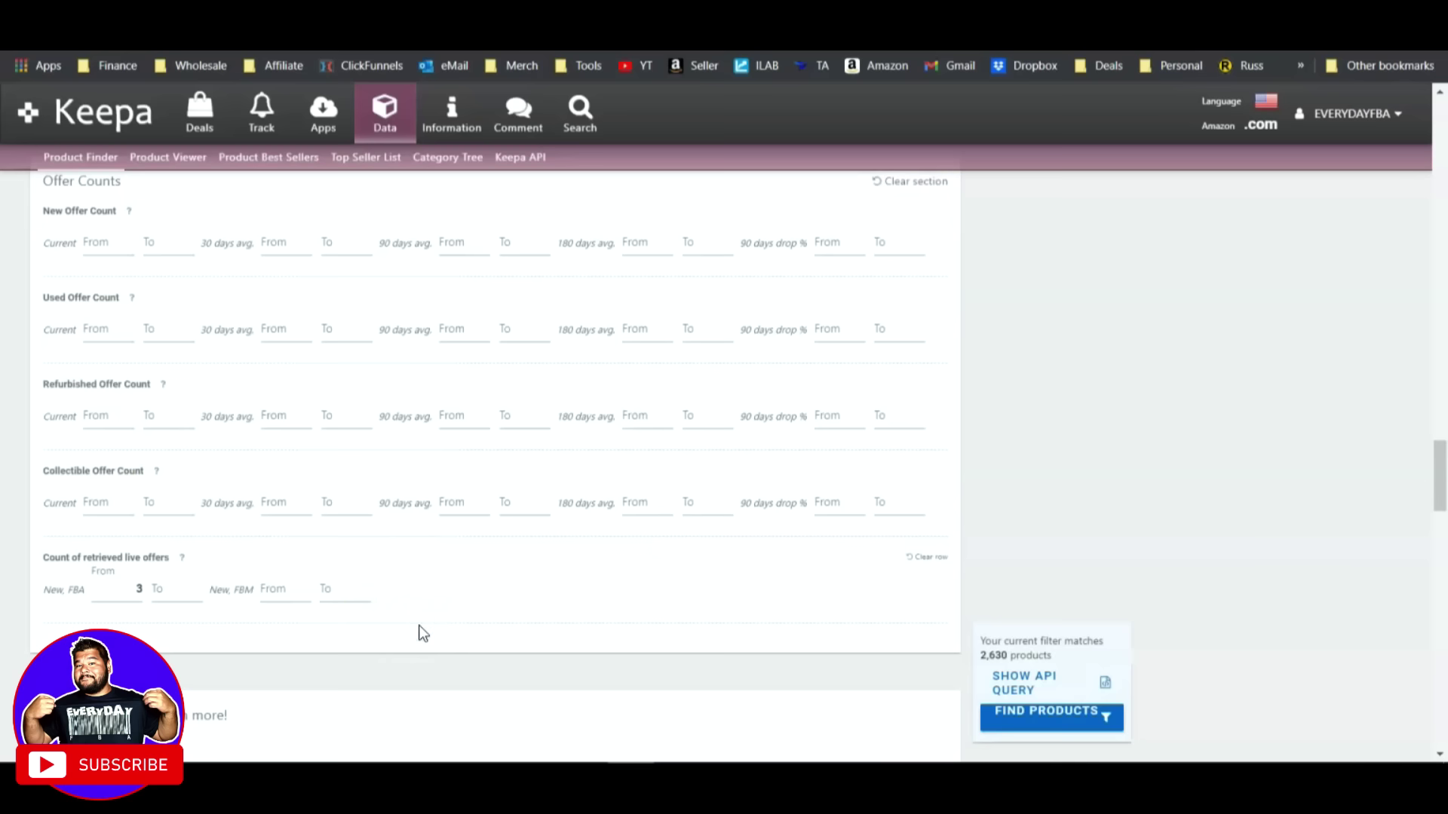
Run Find Products and scroll through the matching coffee products table.
{"action": "left_click", "coordinate": [1042, 723]}
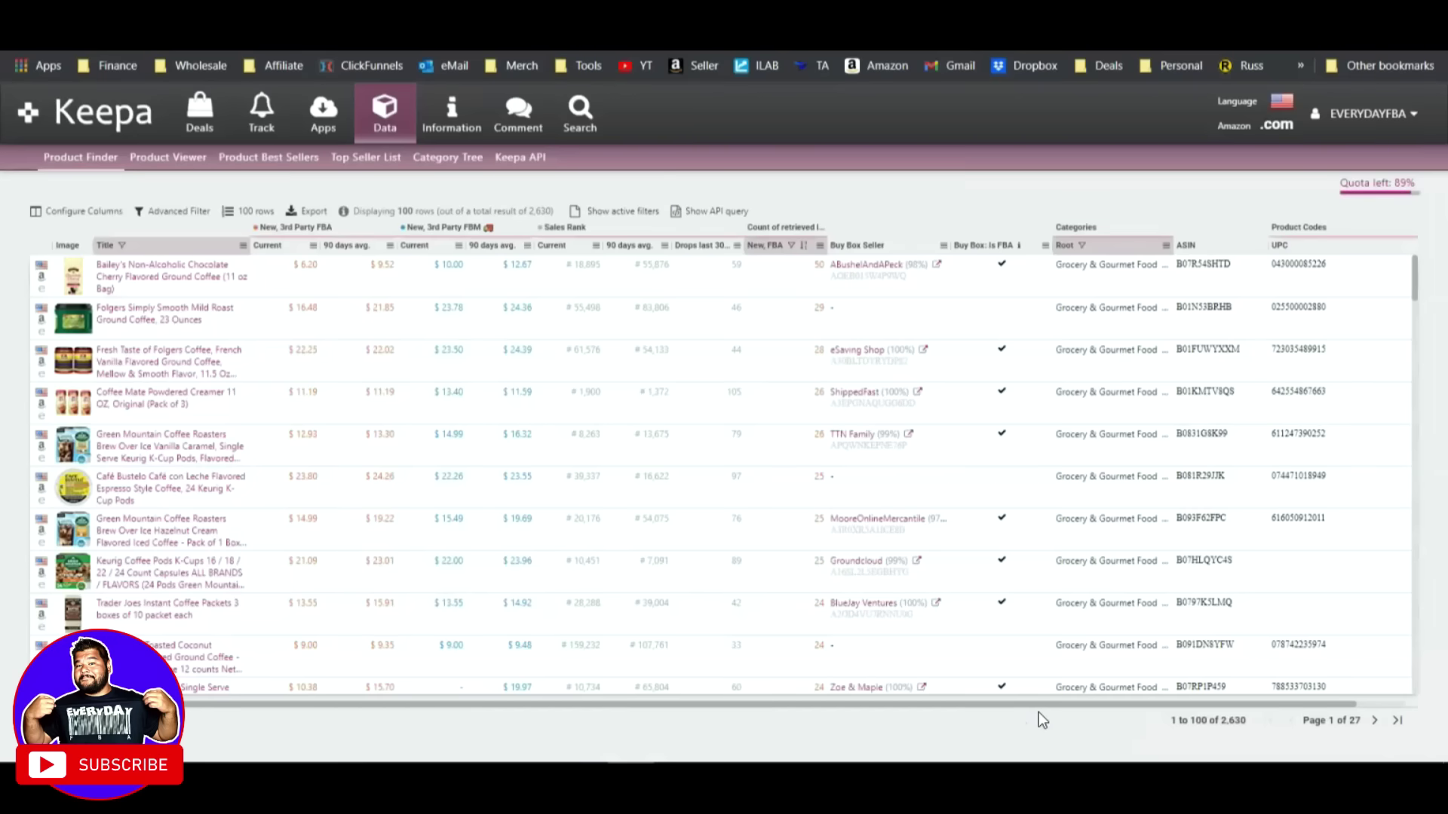
{"action": "left_click", "coordinate": [334, 353]}
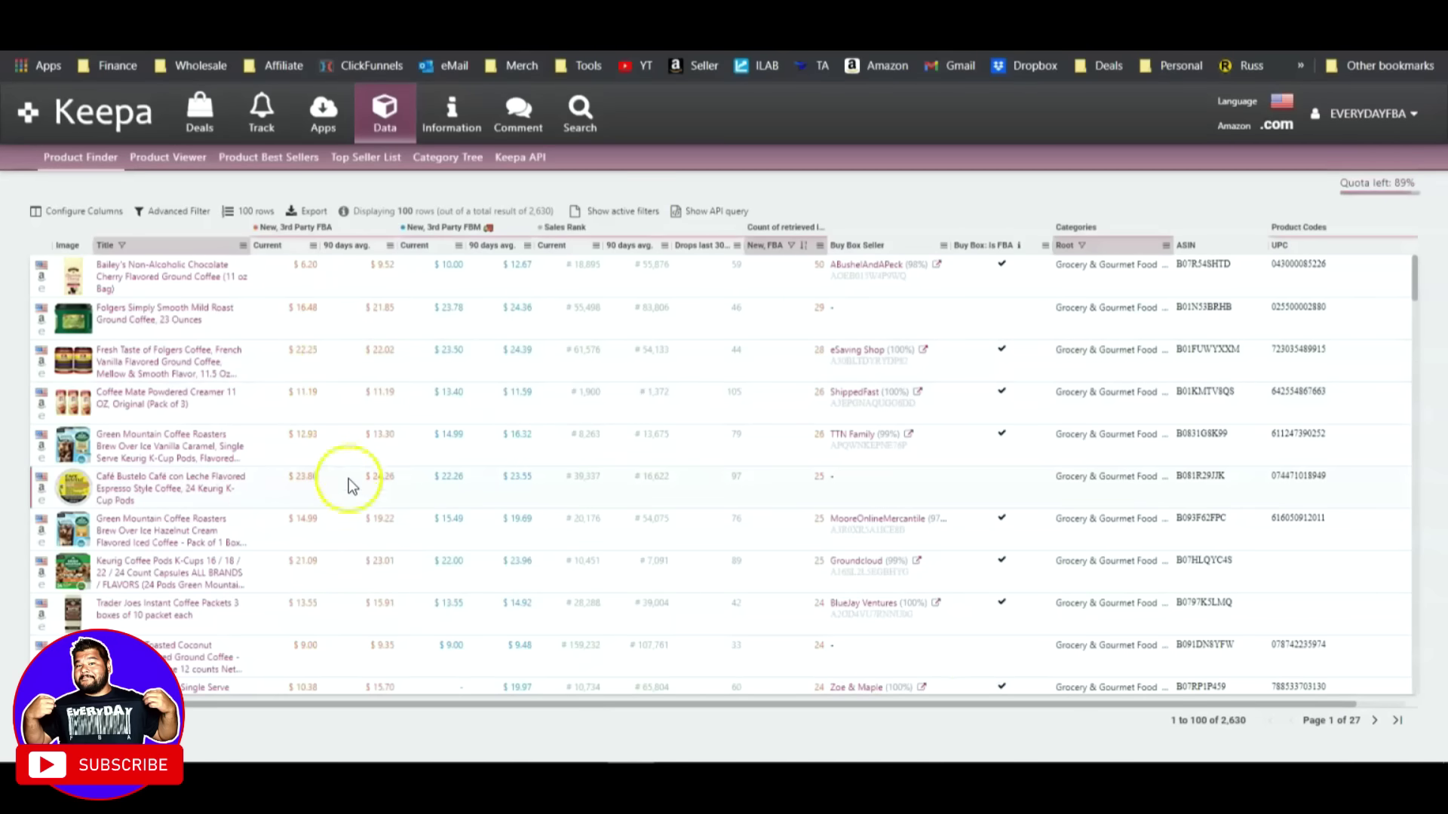
{"action": "scroll", "coordinate": [373, 493], "scroll_direction": "down", "scroll_amount": 8}
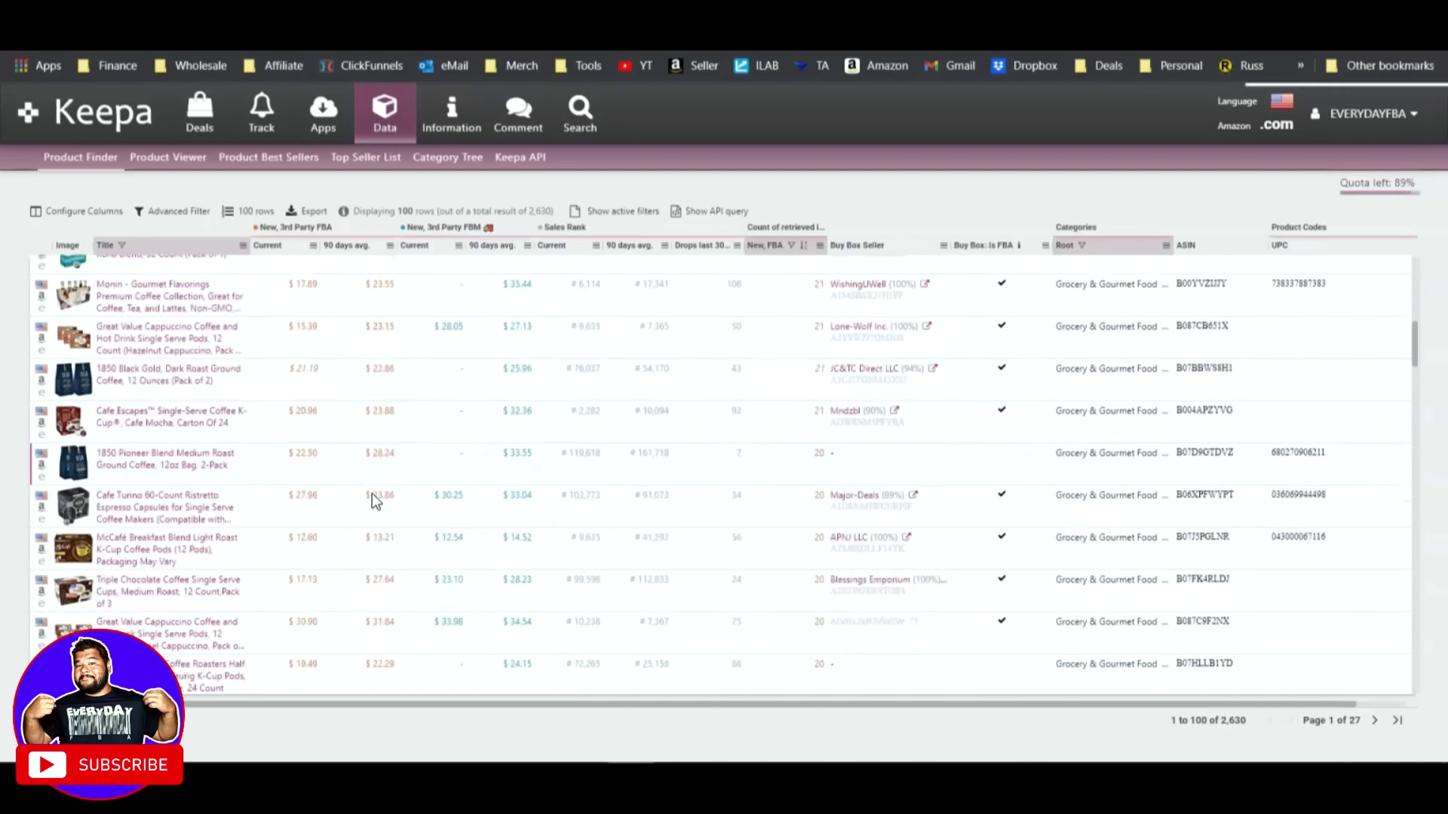
{"action": "scroll", "coordinate": [372, 493], "scroll_direction": "down", "scroll_amount": 10}
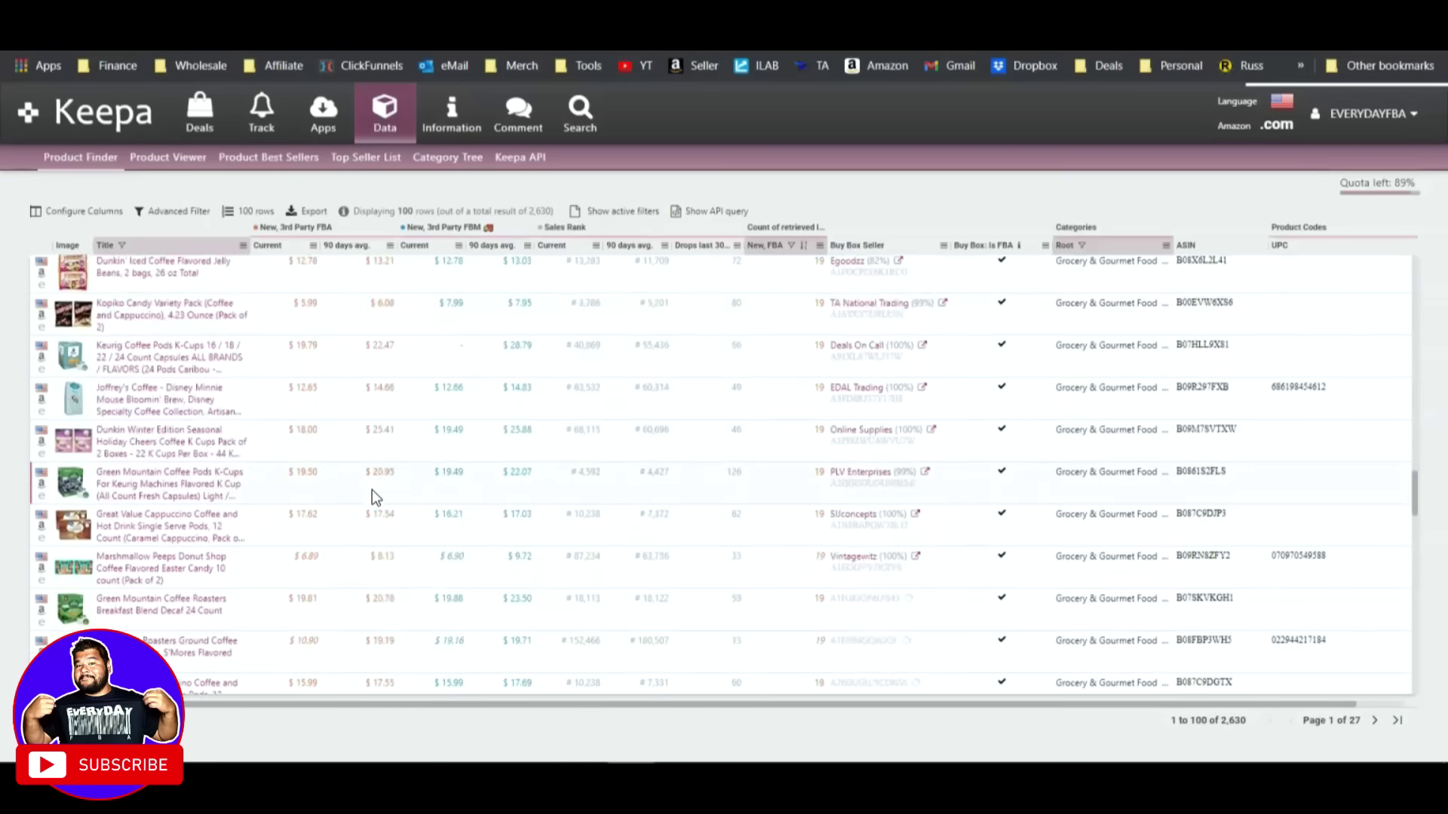
{"action": "scroll", "coordinate": [372, 490], "scroll_direction": "up", "scroll_amount": 15}
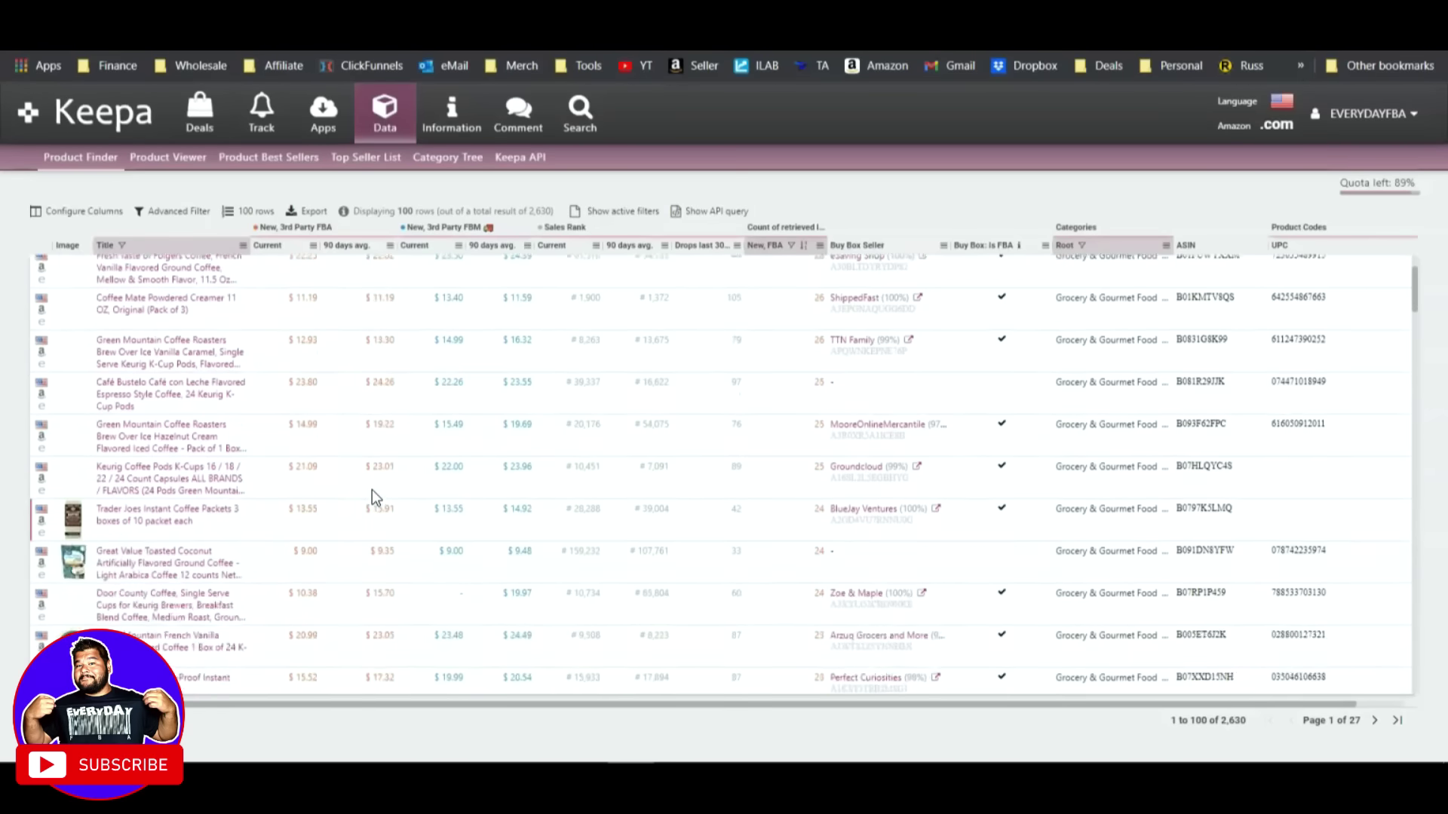
{"action": "scroll", "coordinate": [373, 498], "scroll_direction": "up", "scroll_amount": 3}
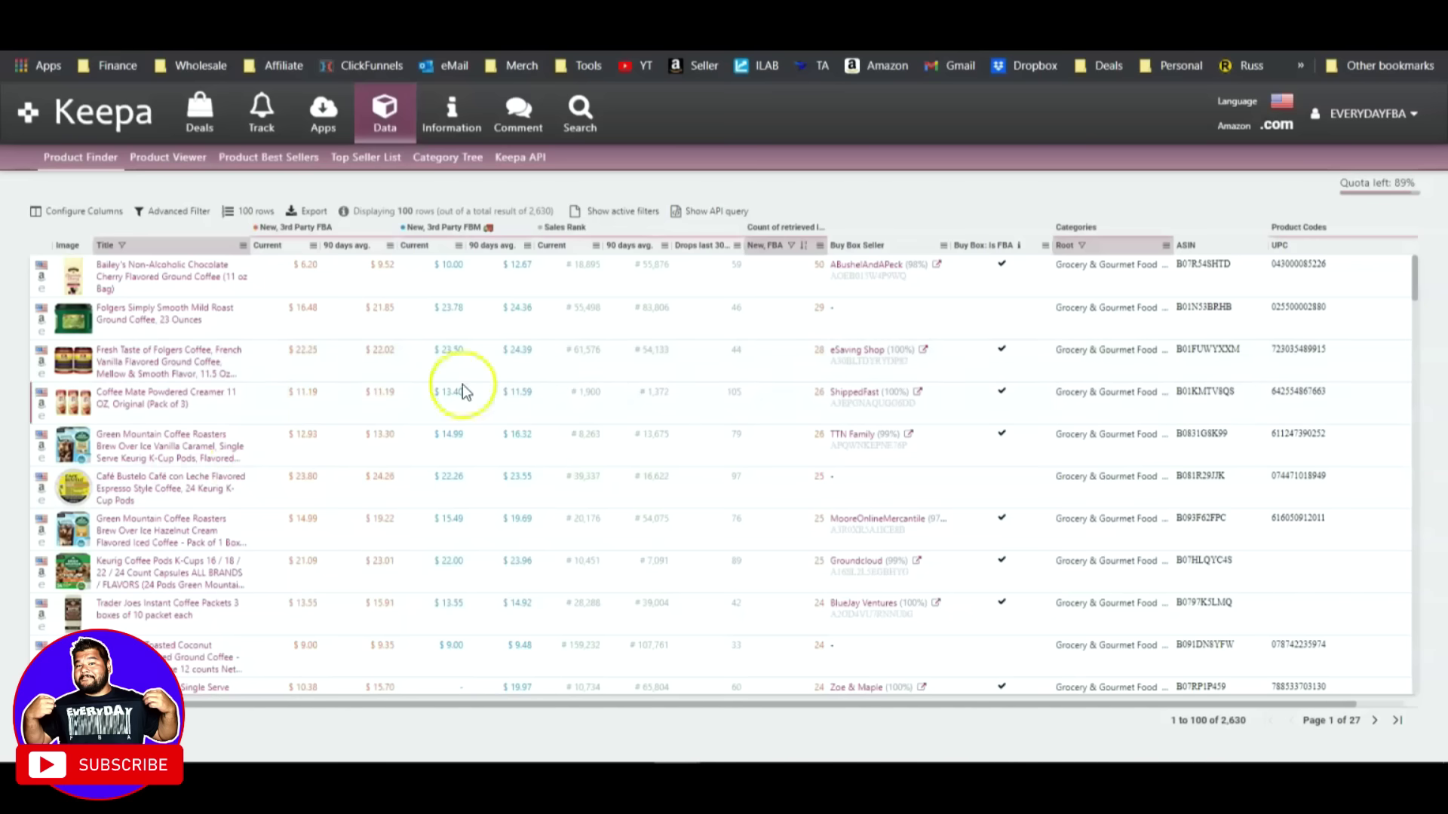
Revisit the filters and rerun the search, listing 2,630 results over 27 pages.
{"action": "left_click", "coordinate": [169, 212]}
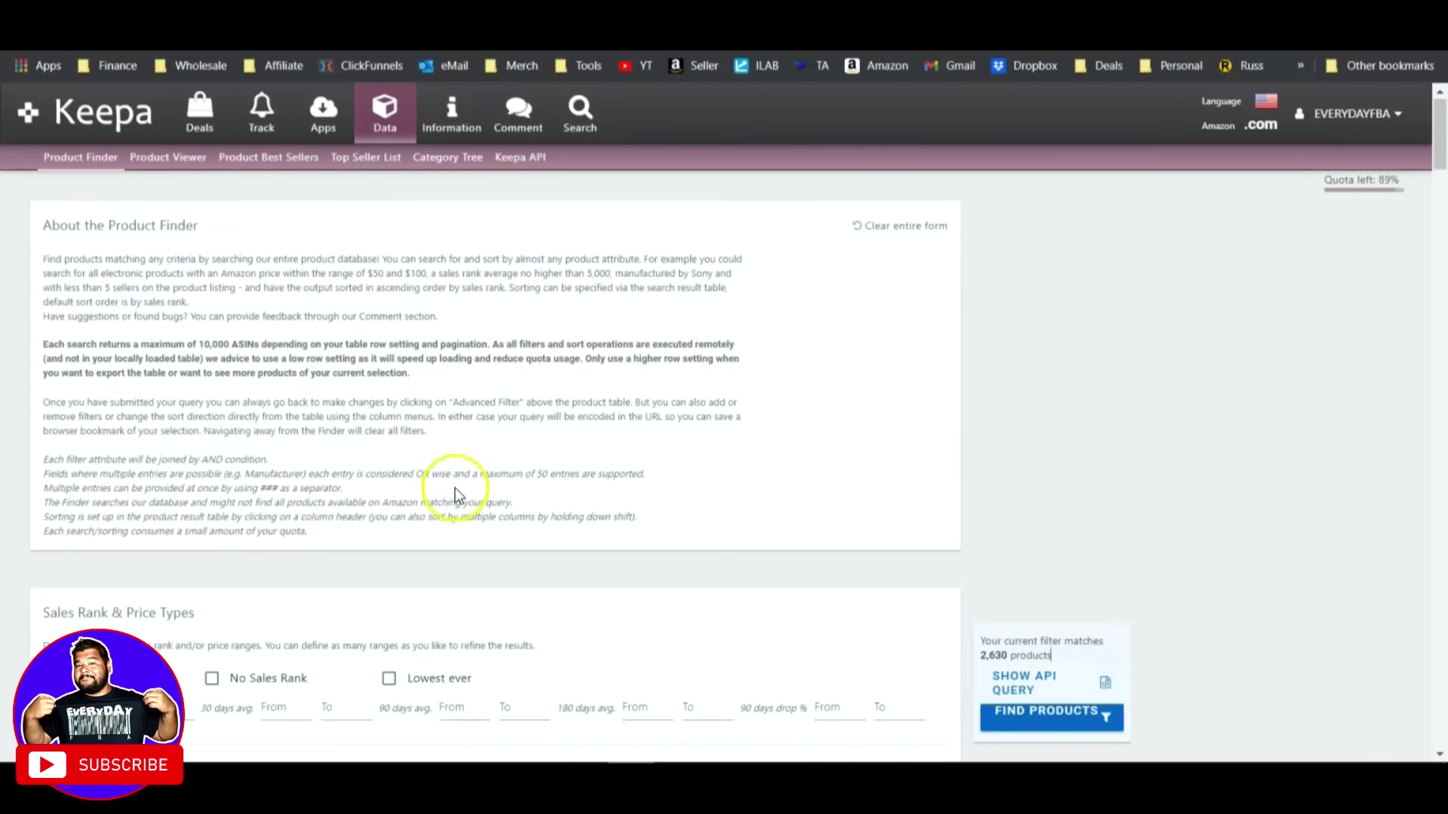
{"action": "scroll", "coordinate": [455, 487], "scroll_direction": "down", "scroll_amount": 8}
{"action": "scroll", "coordinate": [456, 490], "scroll_direction": "down", "scroll_amount": 5}
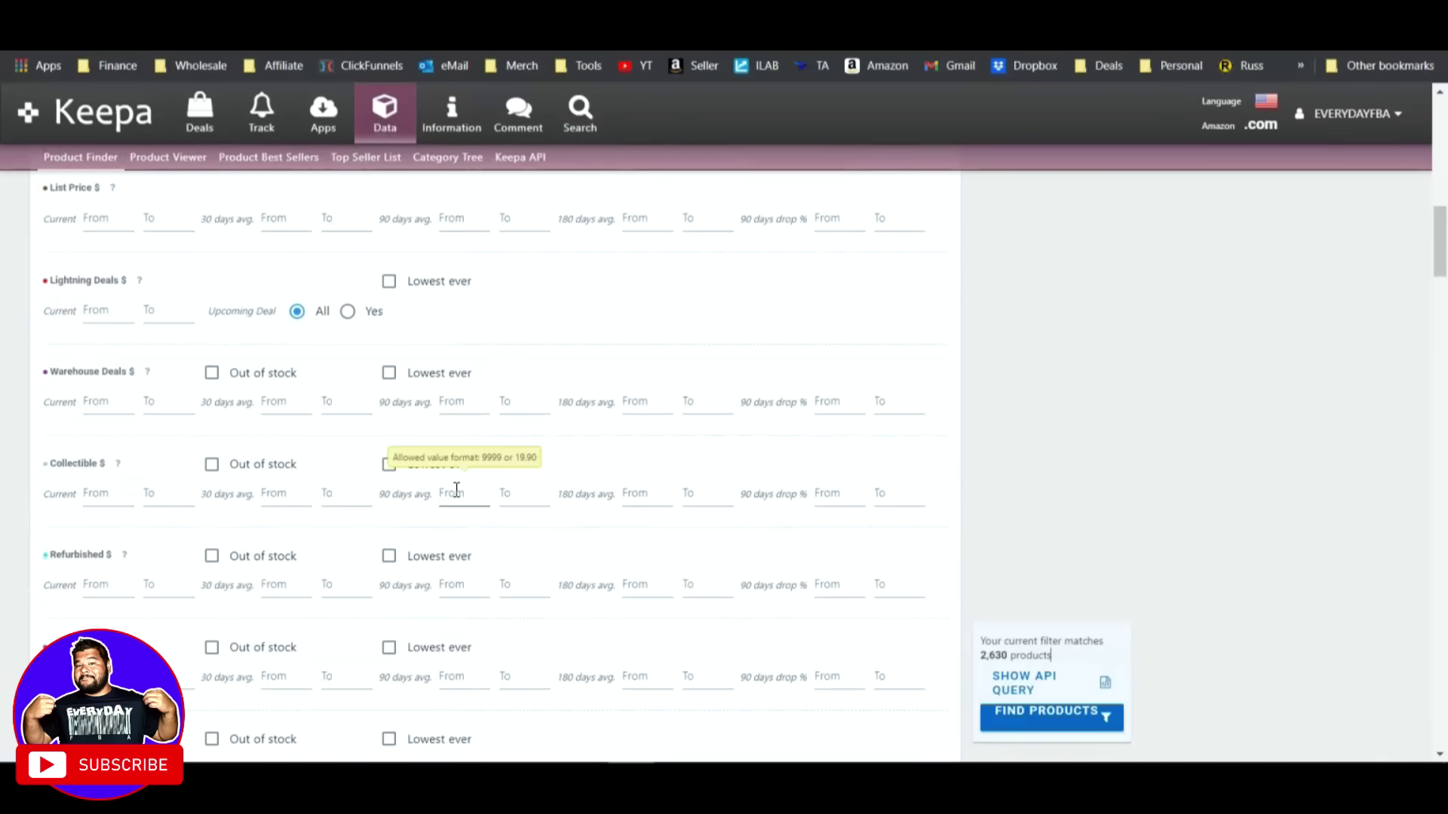
{"action": "scroll", "coordinate": [457, 490], "scroll_direction": "down", "scroll_amount": 3}
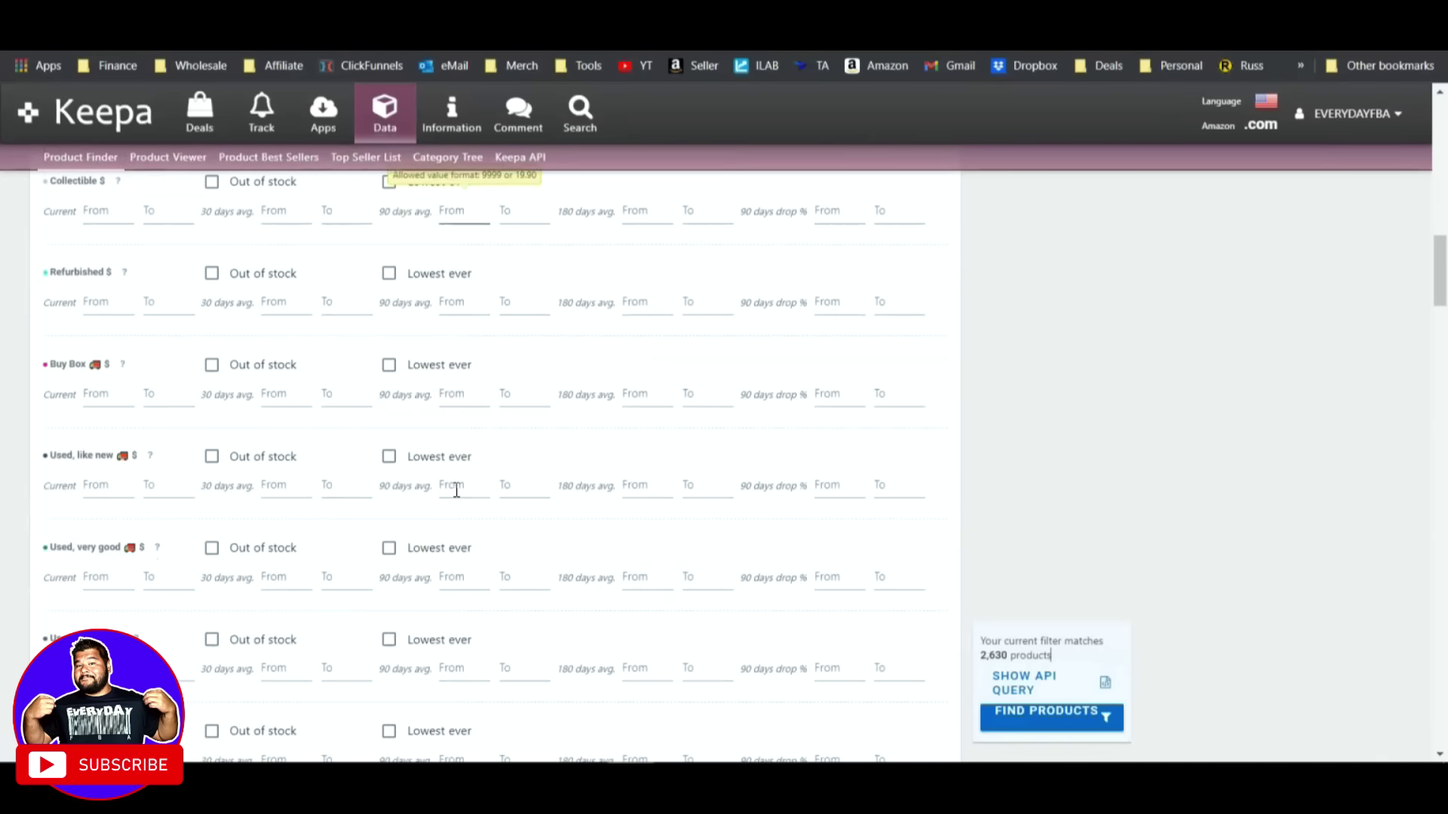
{"action": "left_click", "coordinate": [1016, 716]}
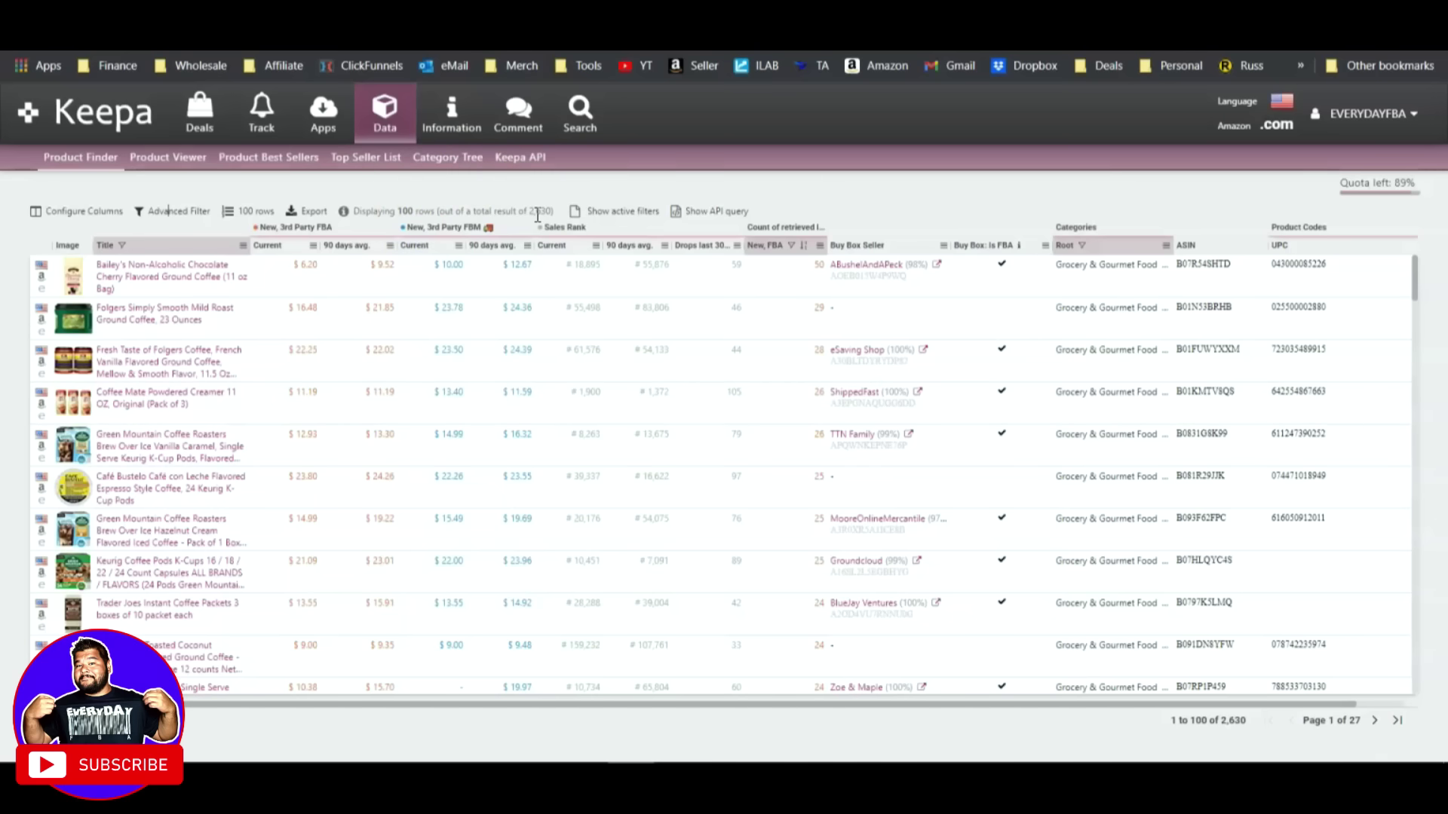
{"action": "scroll", "coordinate": [603, 296], "scroll_direction": "down", "scroll_amount": 10}
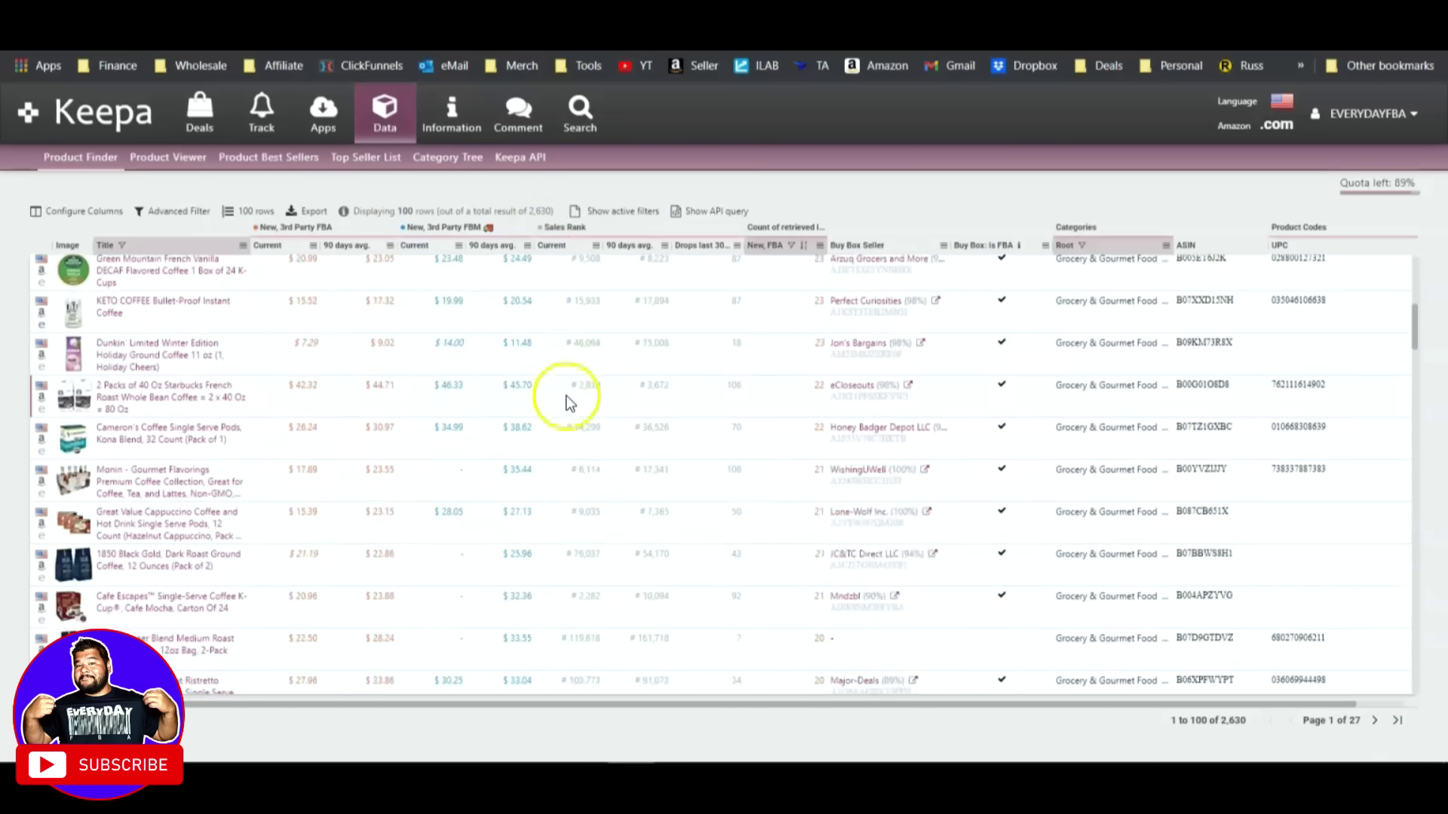
{"action": "scroll", "coordinate": [555, 381], "scroll_direction": "up", "scroll_amount": 10}
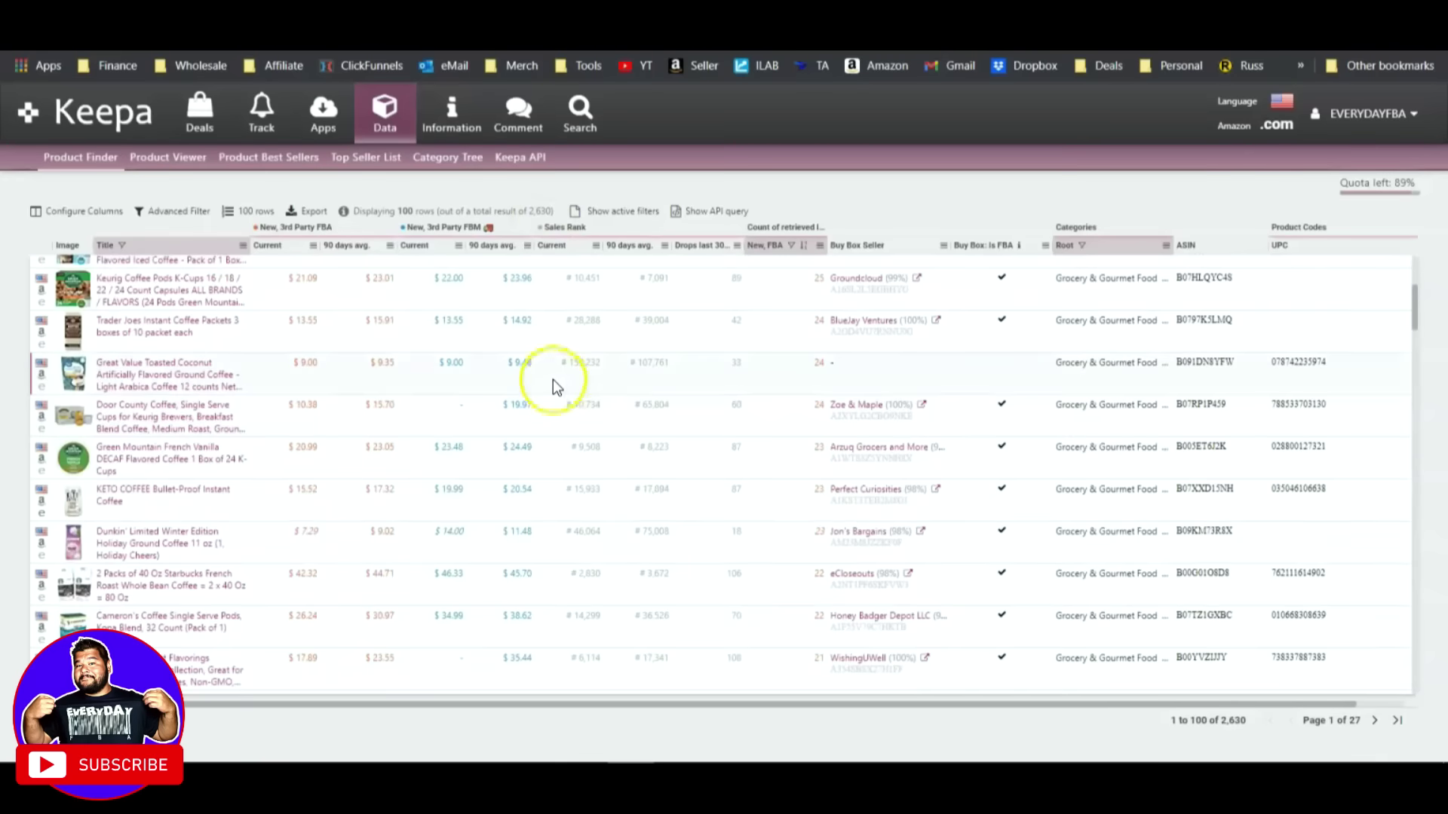
Change the results table from 100 to 5000 rows per page, showing all 2,630 products.
{"action": "left_click", "coordinate": [315, 214]}
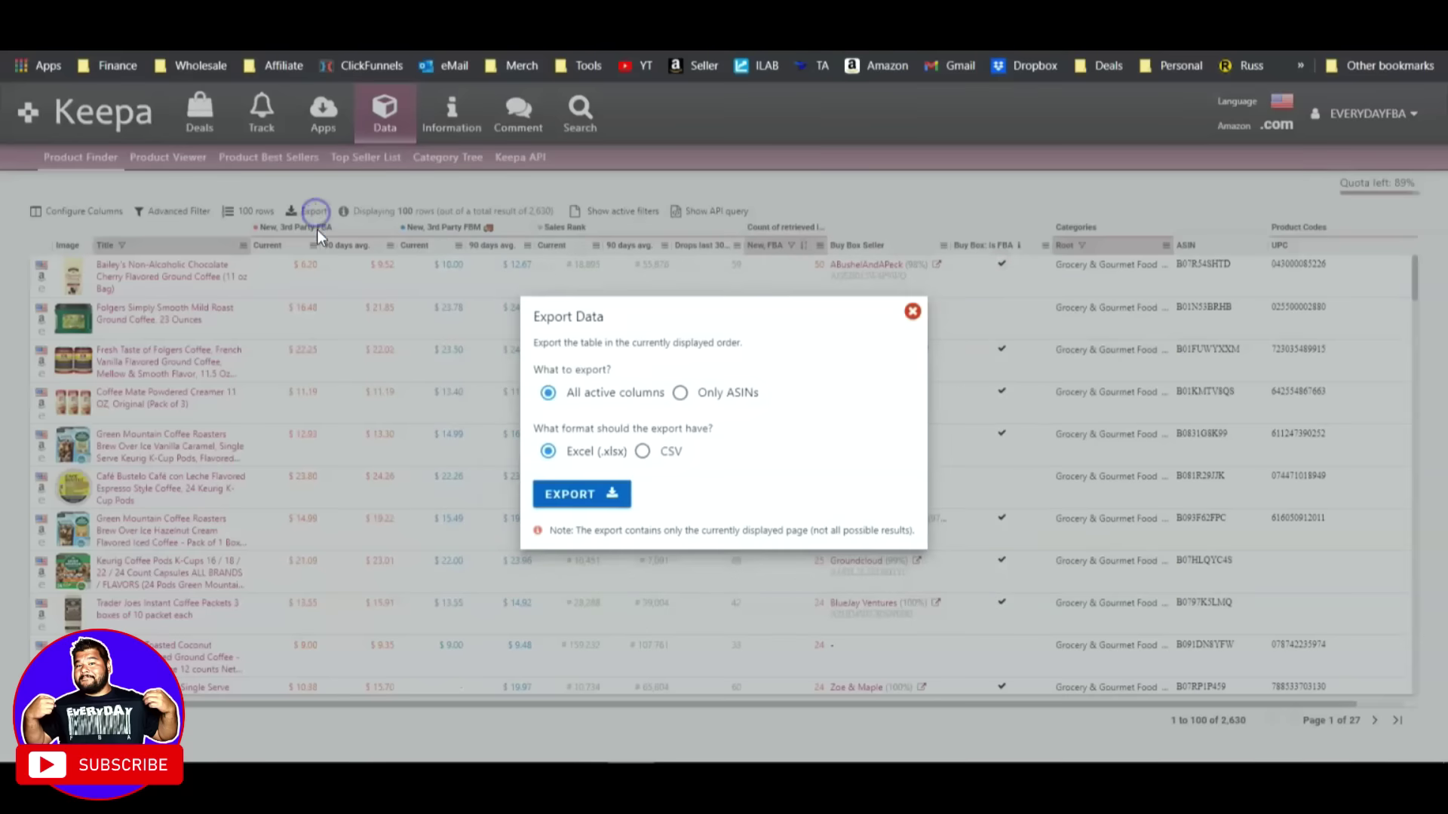
{"action": "left_click", "coordinate": [911, 312]}
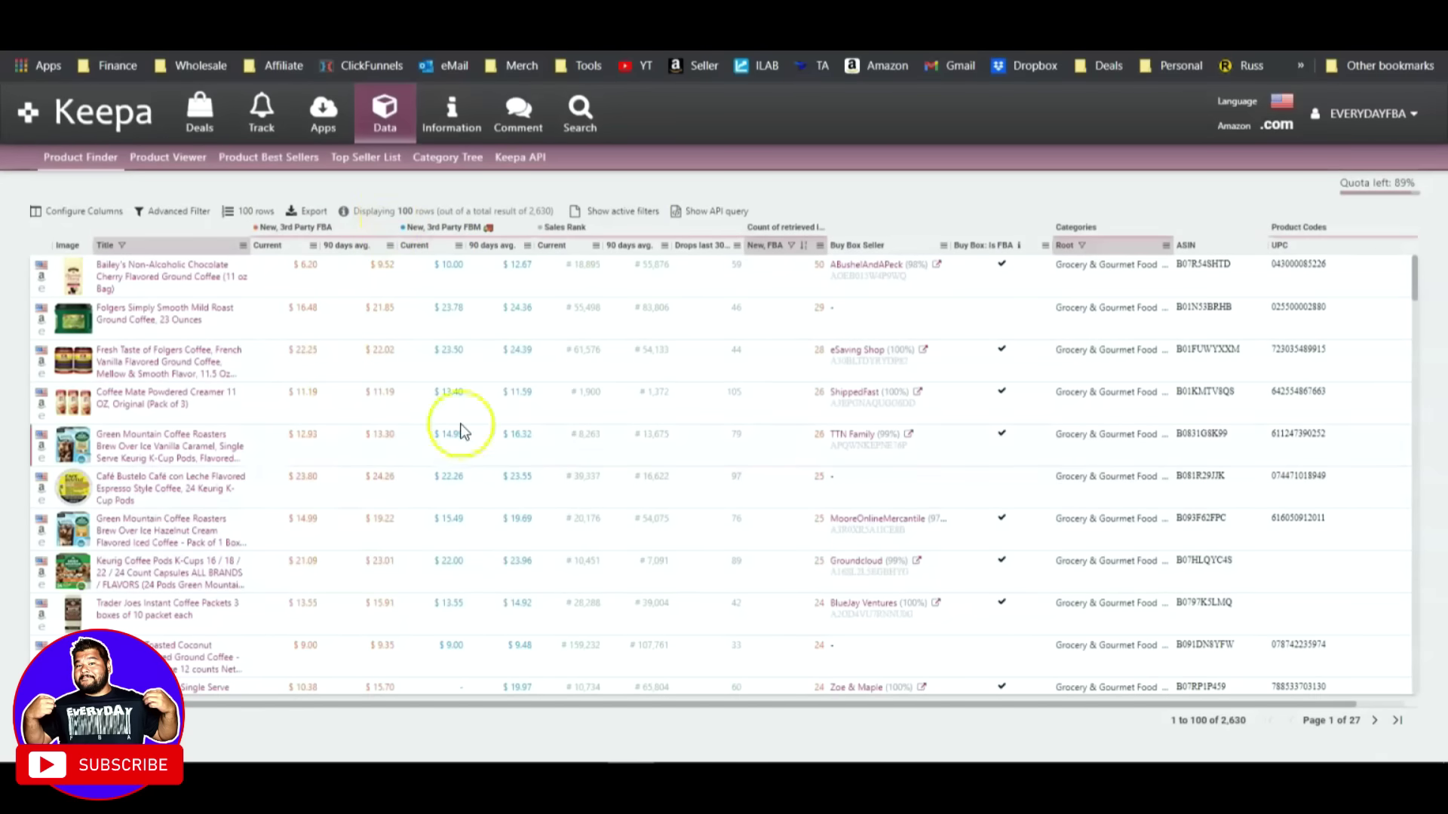
{"action": "left_click", "coordinate": [245, 212]}
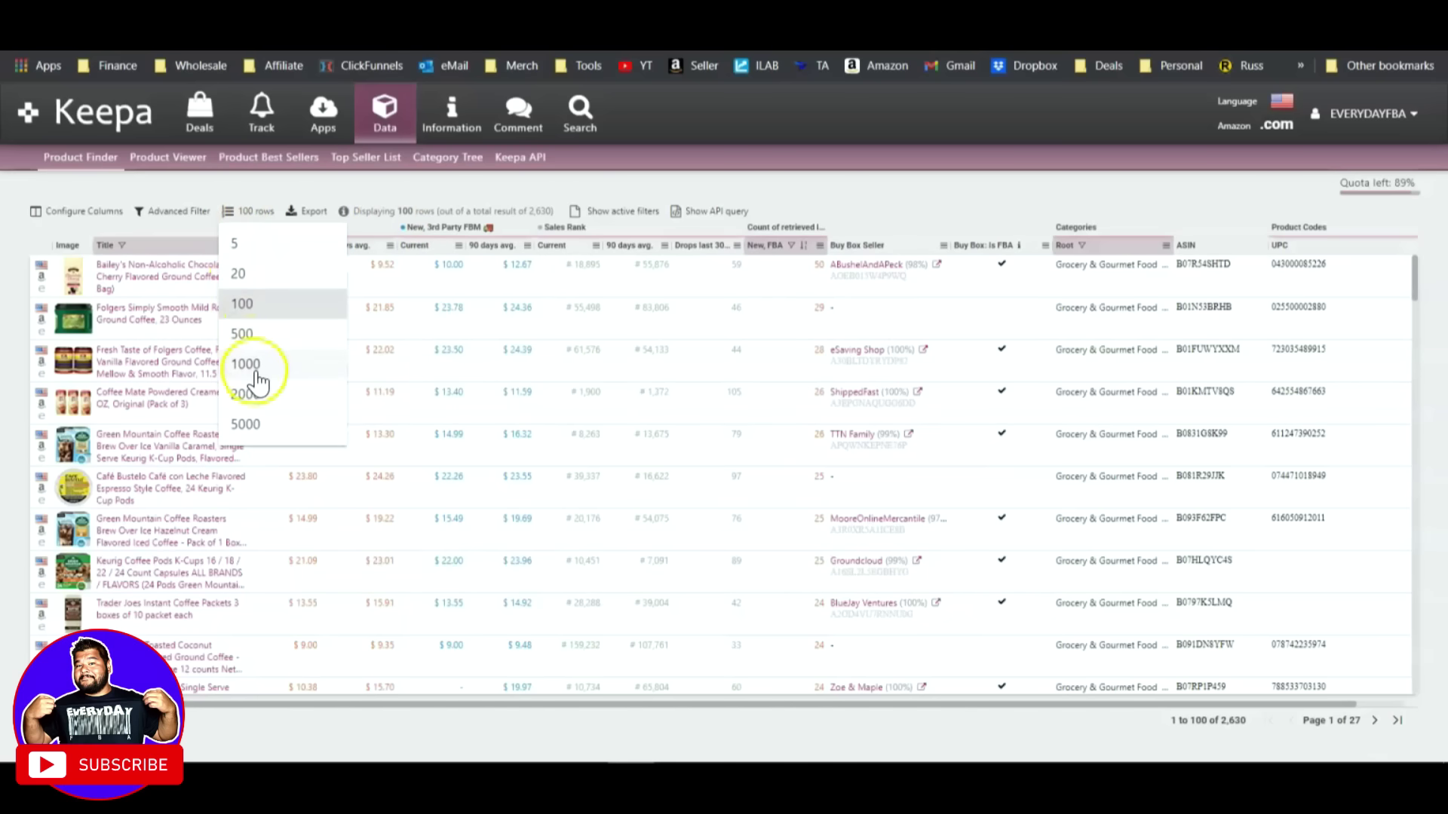
{"action": "left_click", "coordinate": [277, 426]}
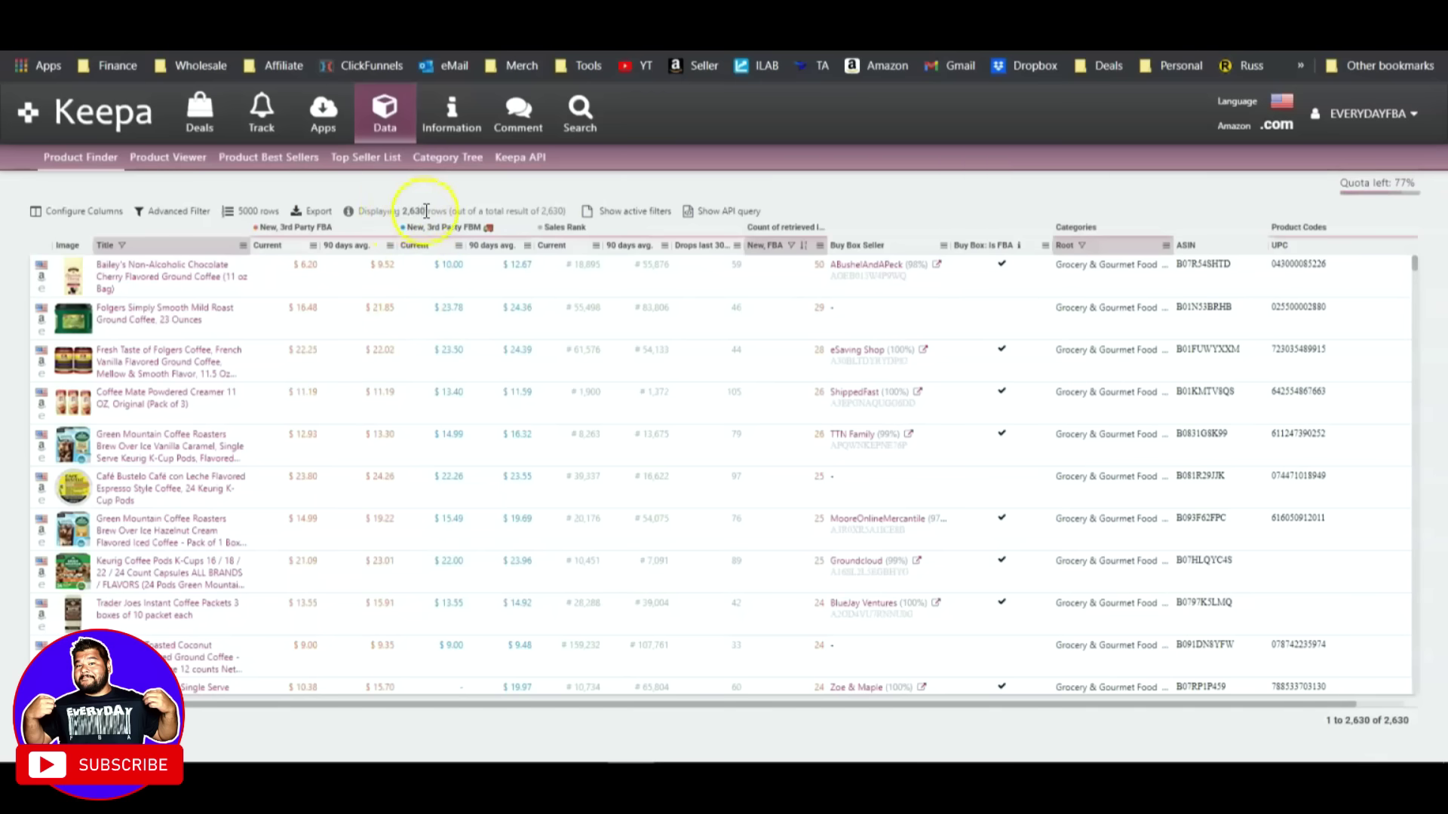
Export only the ASINs of the 2,630 Keepa results as an Excel (.xlsx) file.
{"action": "left_click", "coordinate": [315, 211]}
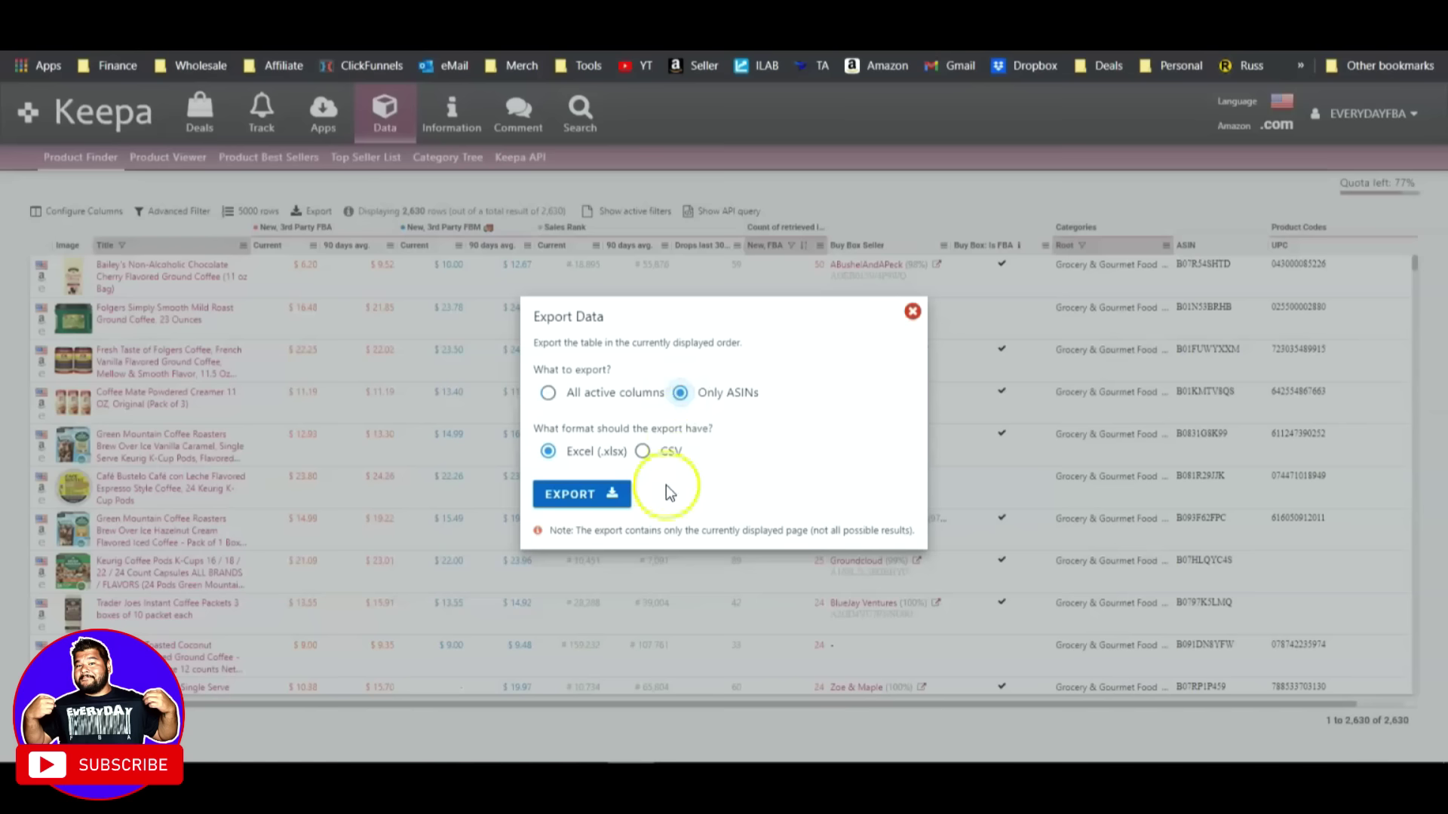
{"action": "left_click", "coordinate": [600, 493]}
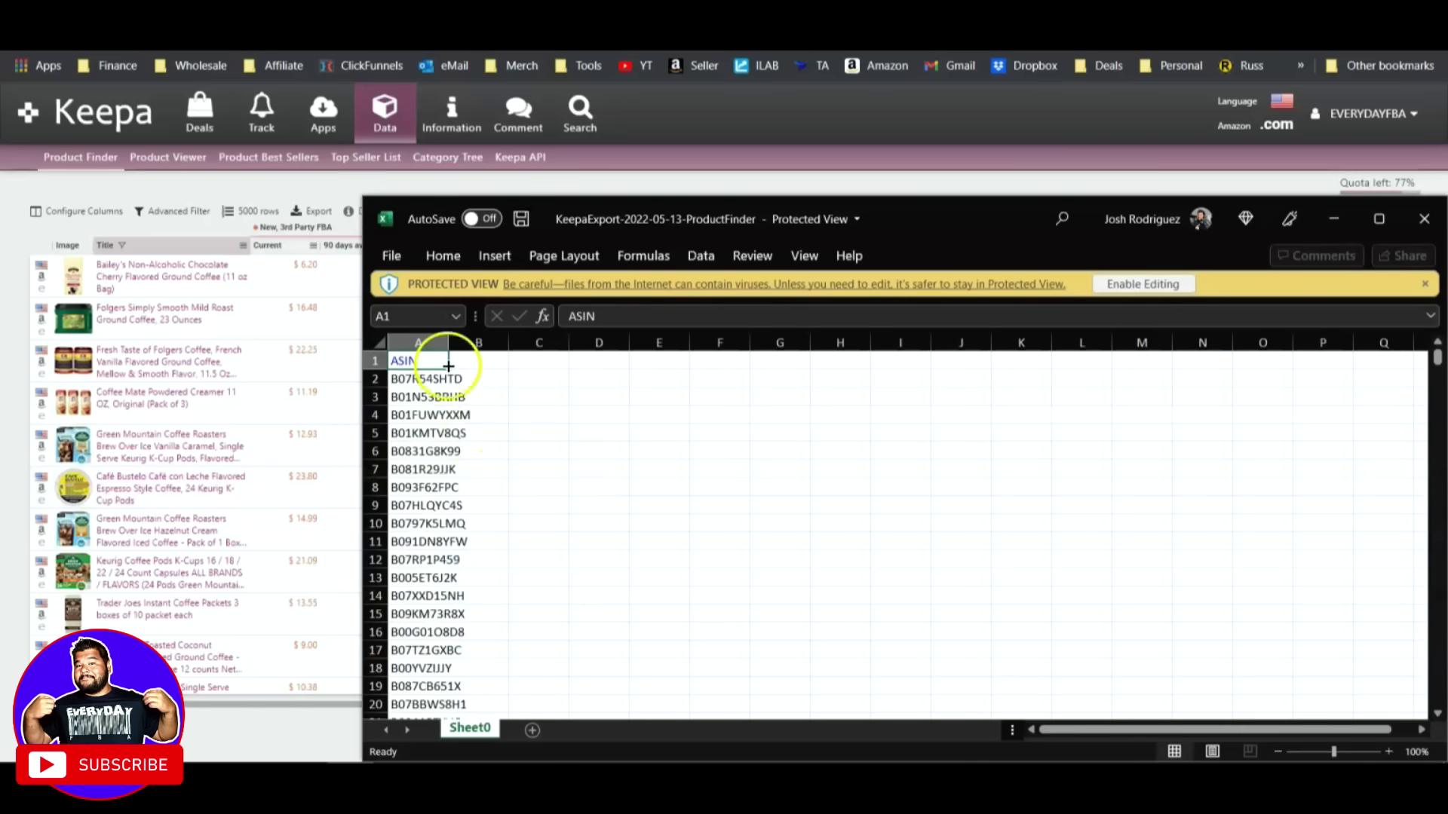
Scroll down column A of the KeepaExport sheet to check the exported ASINs.
{"action": "scroll", "coordinate": [449, 392], "scroll_direction": "down", "scroll_amount": 20}
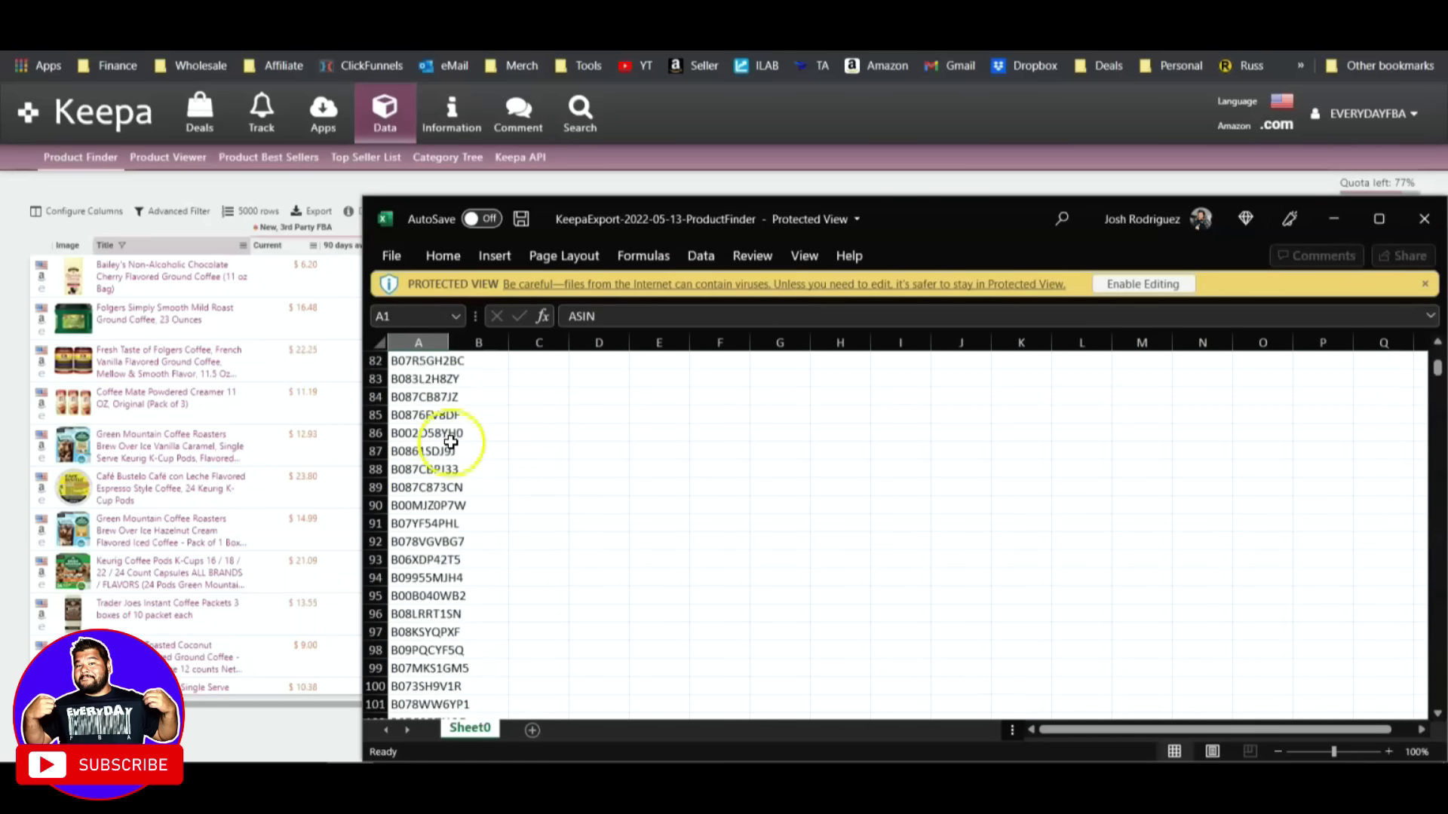
{"action": "scroll", "coordinate": [451, 441], "scroll_direction": "down", "scroll_amount": 20}
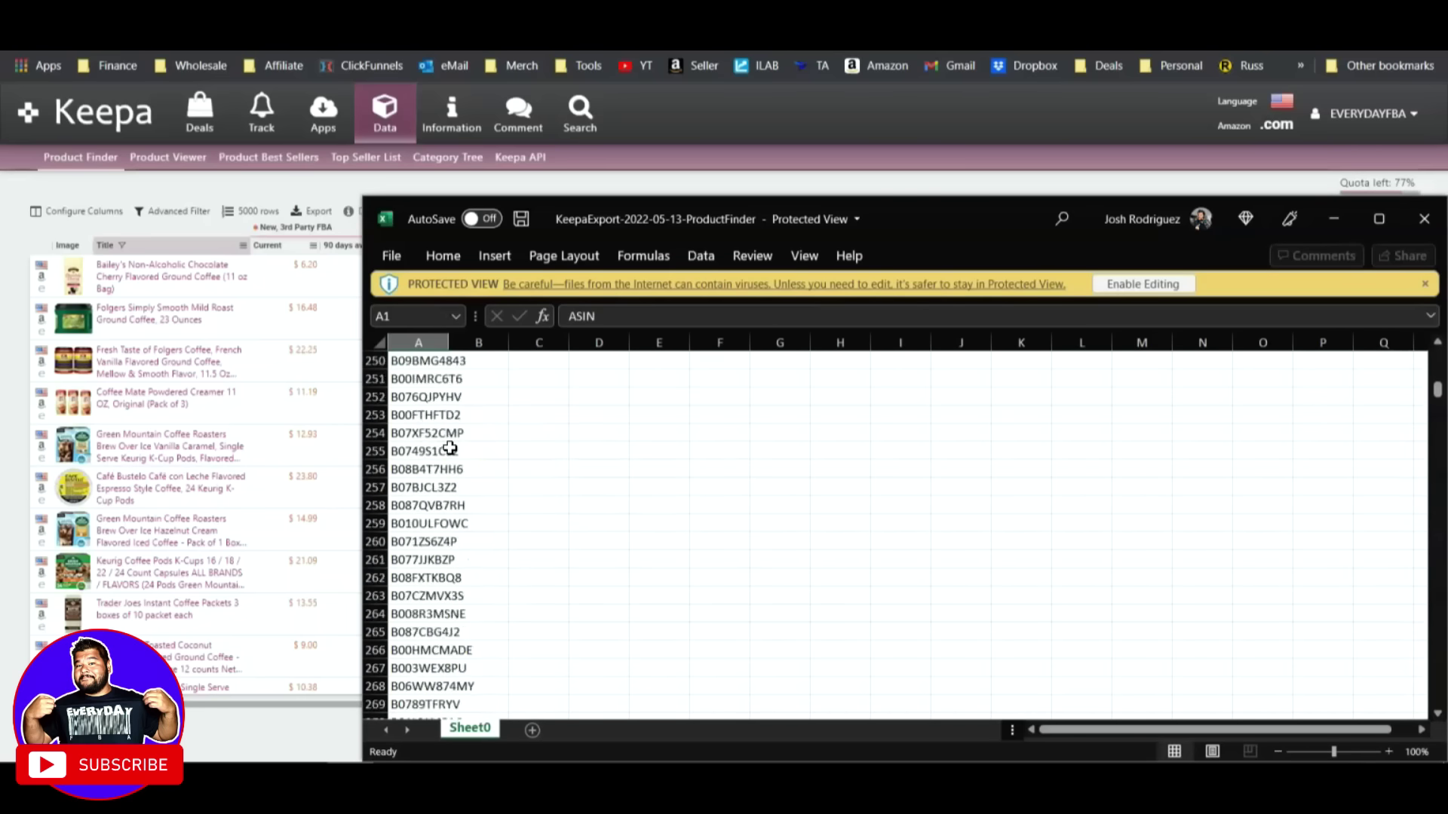
{"action": "scroll", "coordinate": [450, 448], "scroll_direction": "down", "scroll_amount": 20}
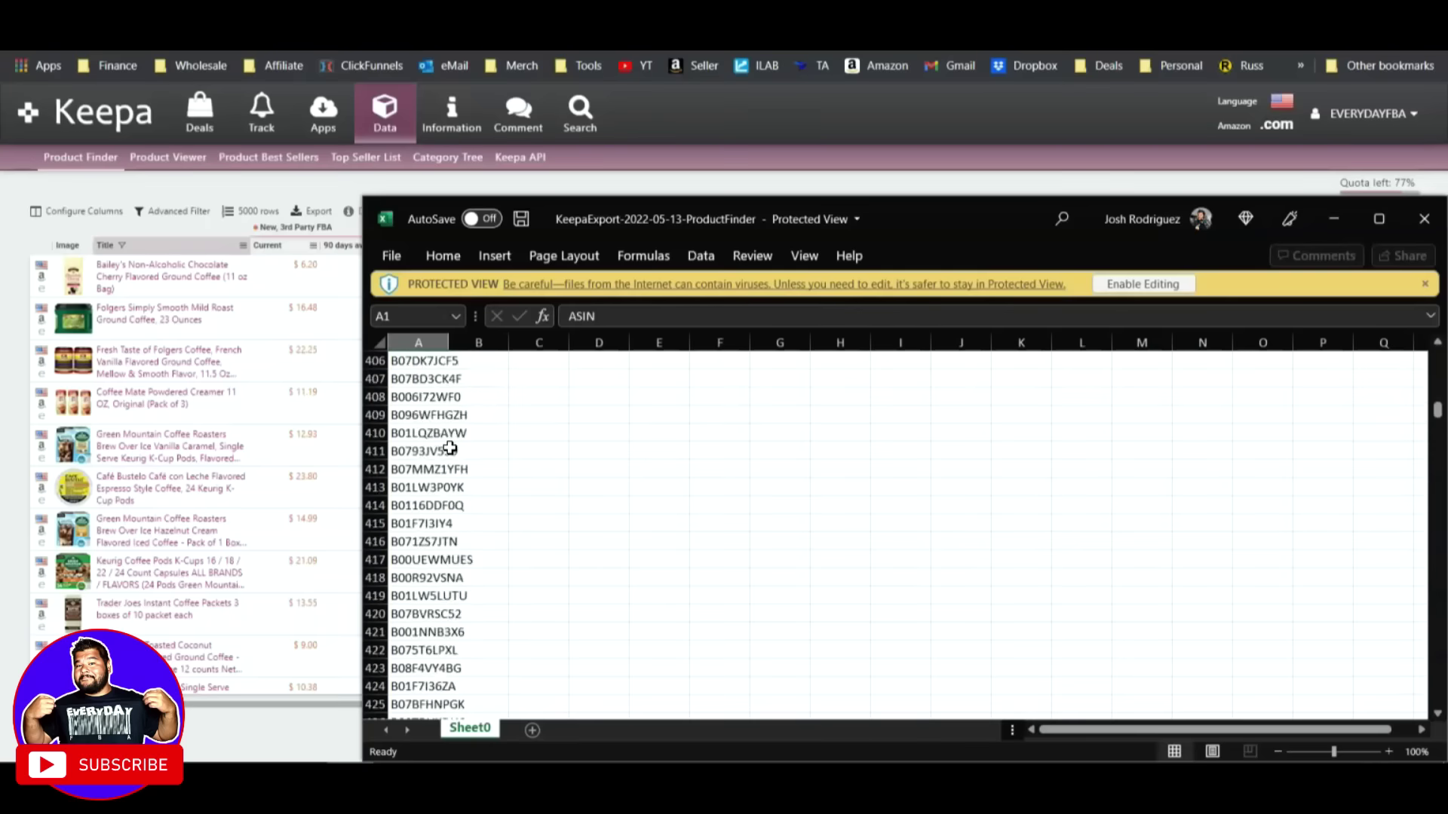
{"action": "scroll", "coordinate": [450, 445], "scroll_direction": "down", "scroll_amount": 20}
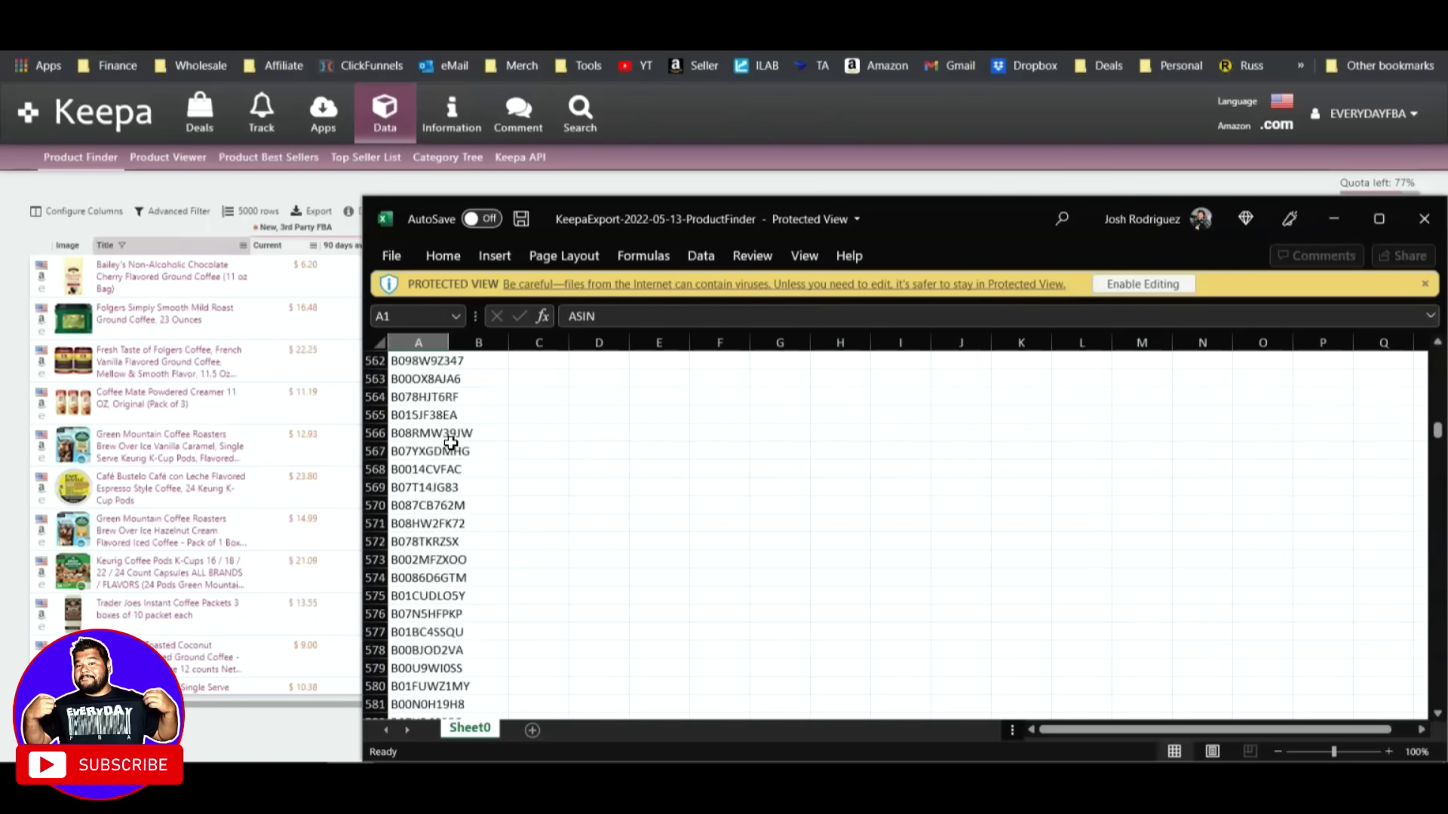
{"action": "scroll", "coordinate": [451, 445], "scroll_direction": "down", "scroll_amount": 12}
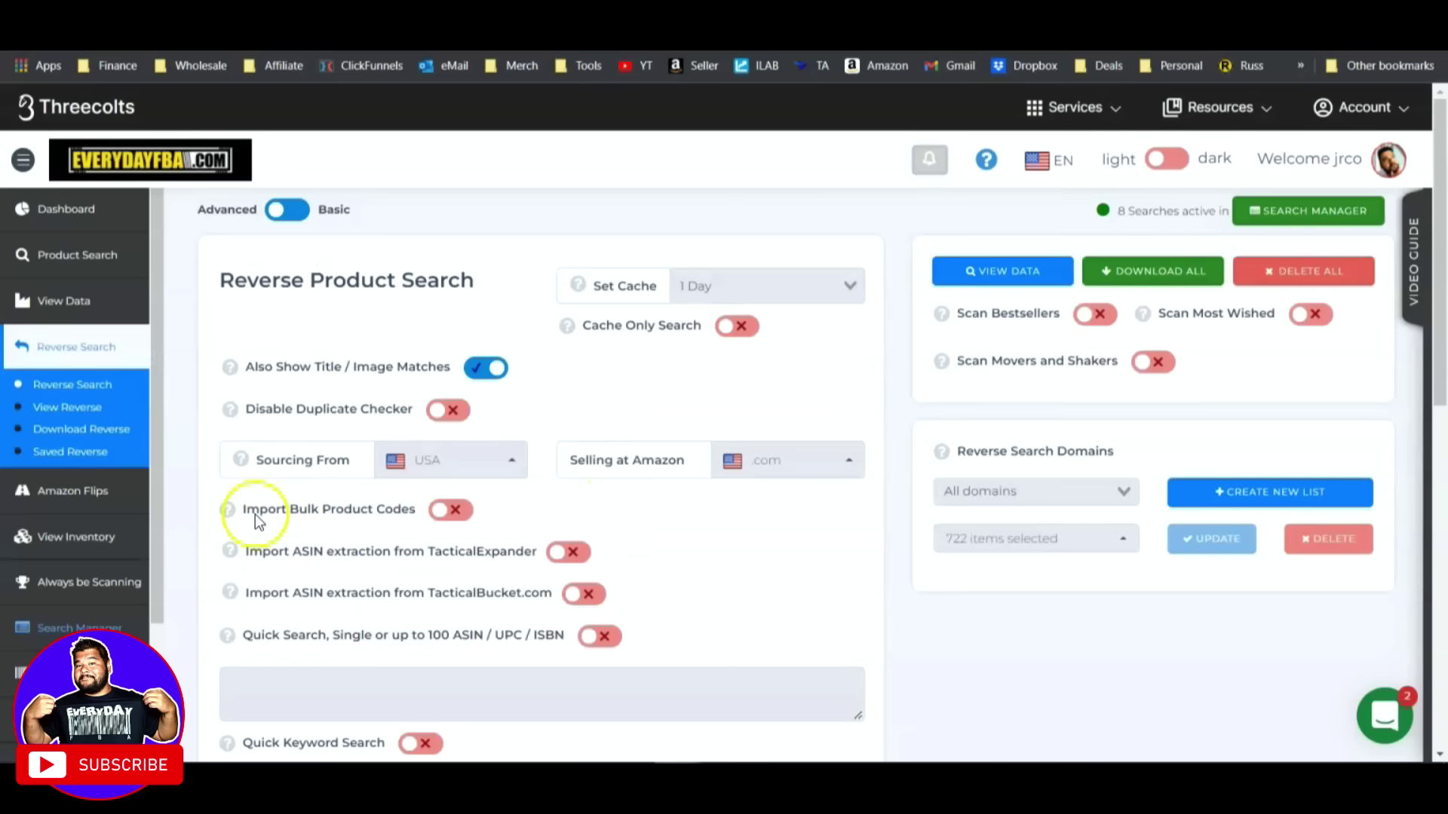
Upload the KeepaExport-2022-05-13-ProductFinder spreadsheet as bulk product codes, mapping its ASIN column.
{"action": "left_click", "coordinate": [450, 511]}
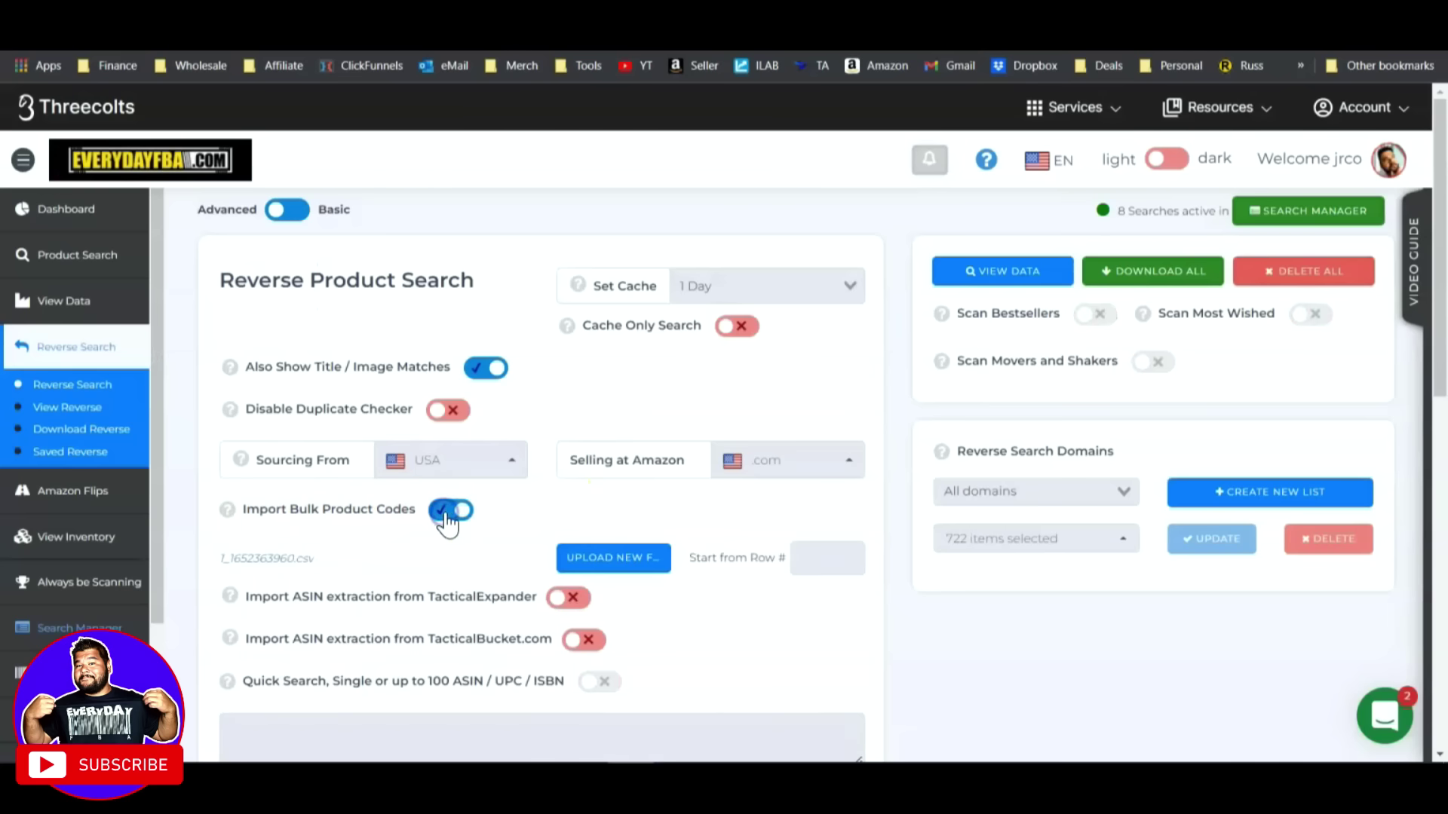
{"action": "left_click", "coordinate": [615, 558]}
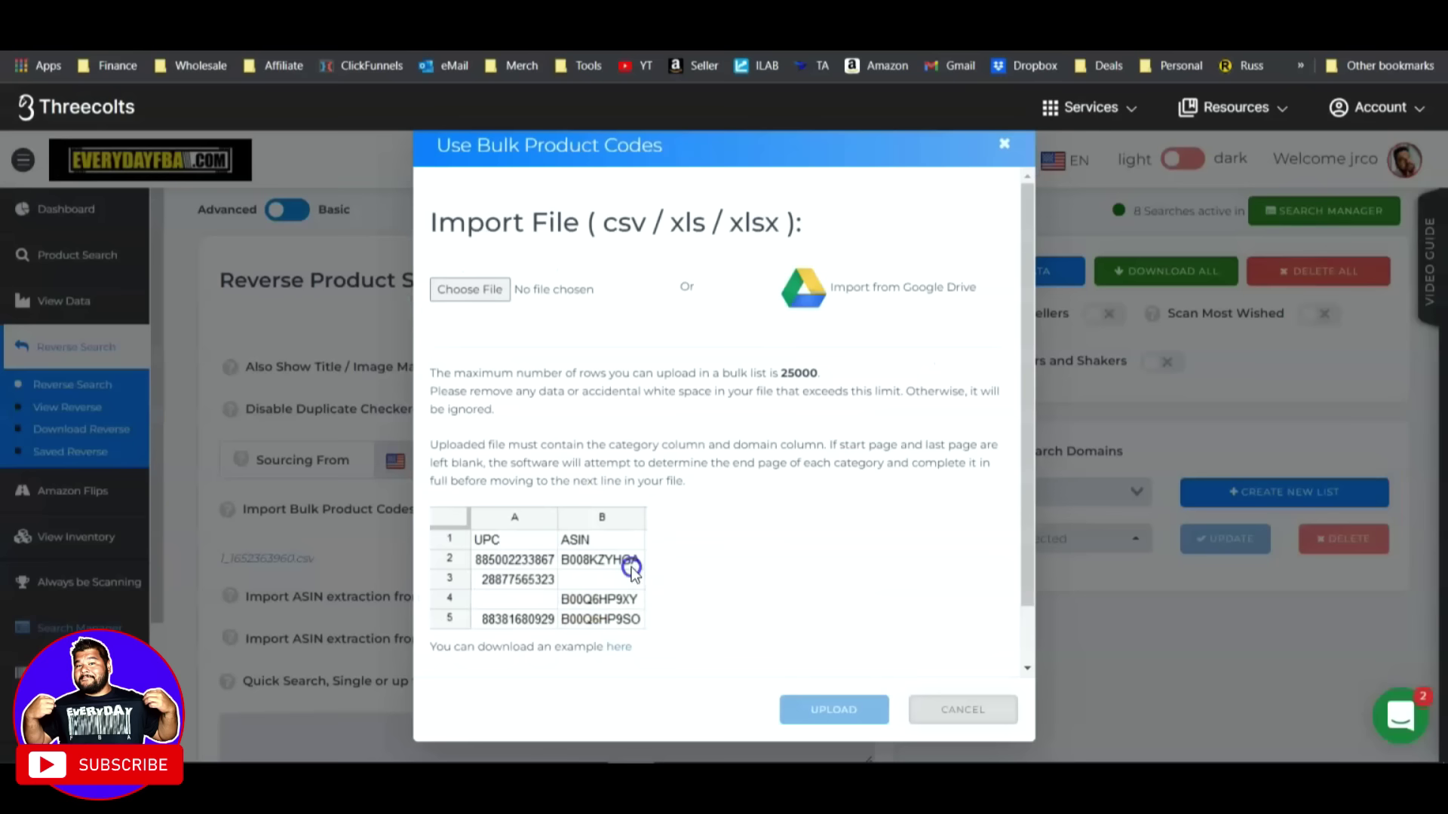
{"action": "left_click", "coordinate": [477, 291]}
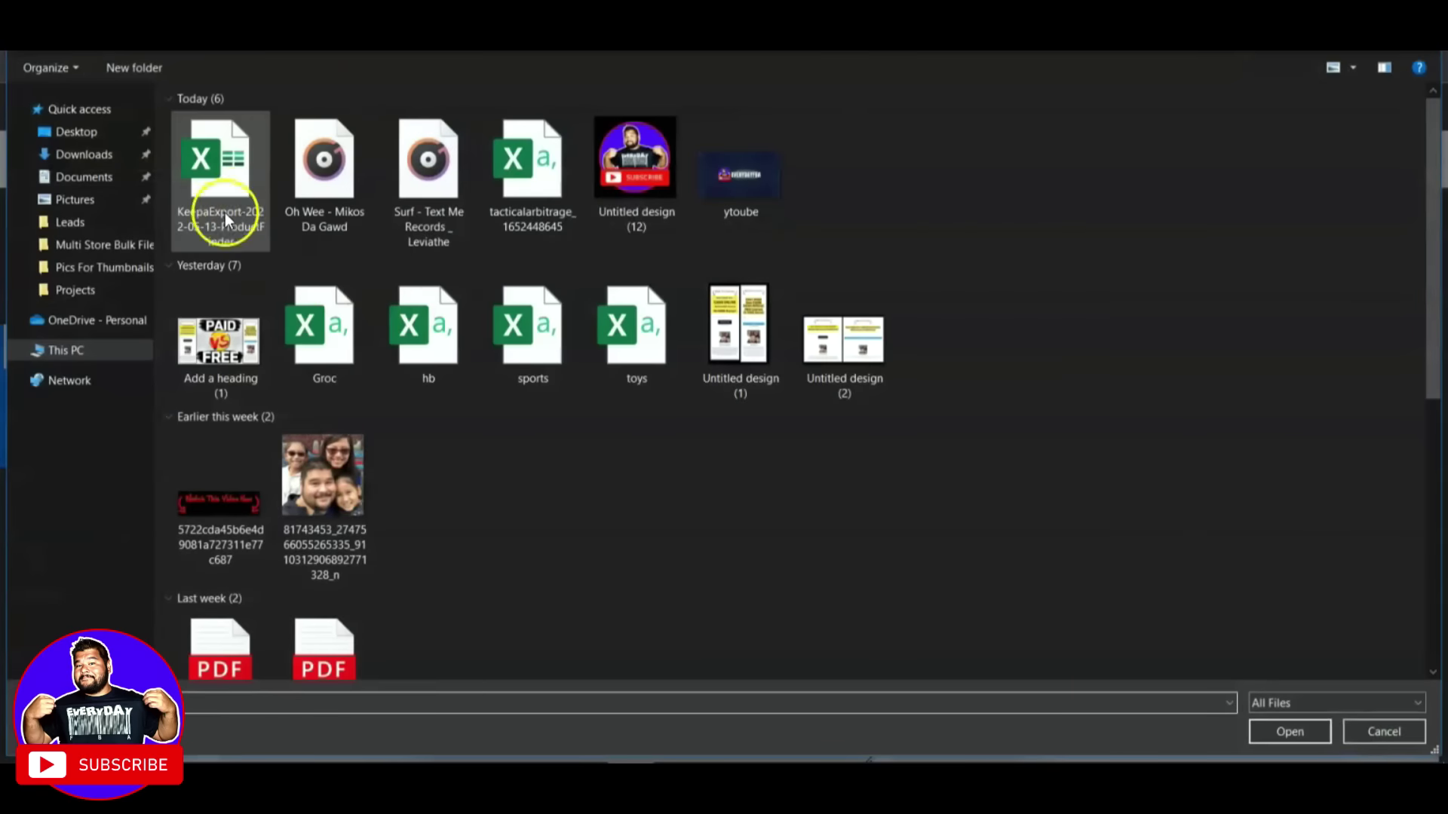
{"action": "left_click", "coordinate": [225, 212]}
{"action": "left_click", "coordinate": [1289, 731]}
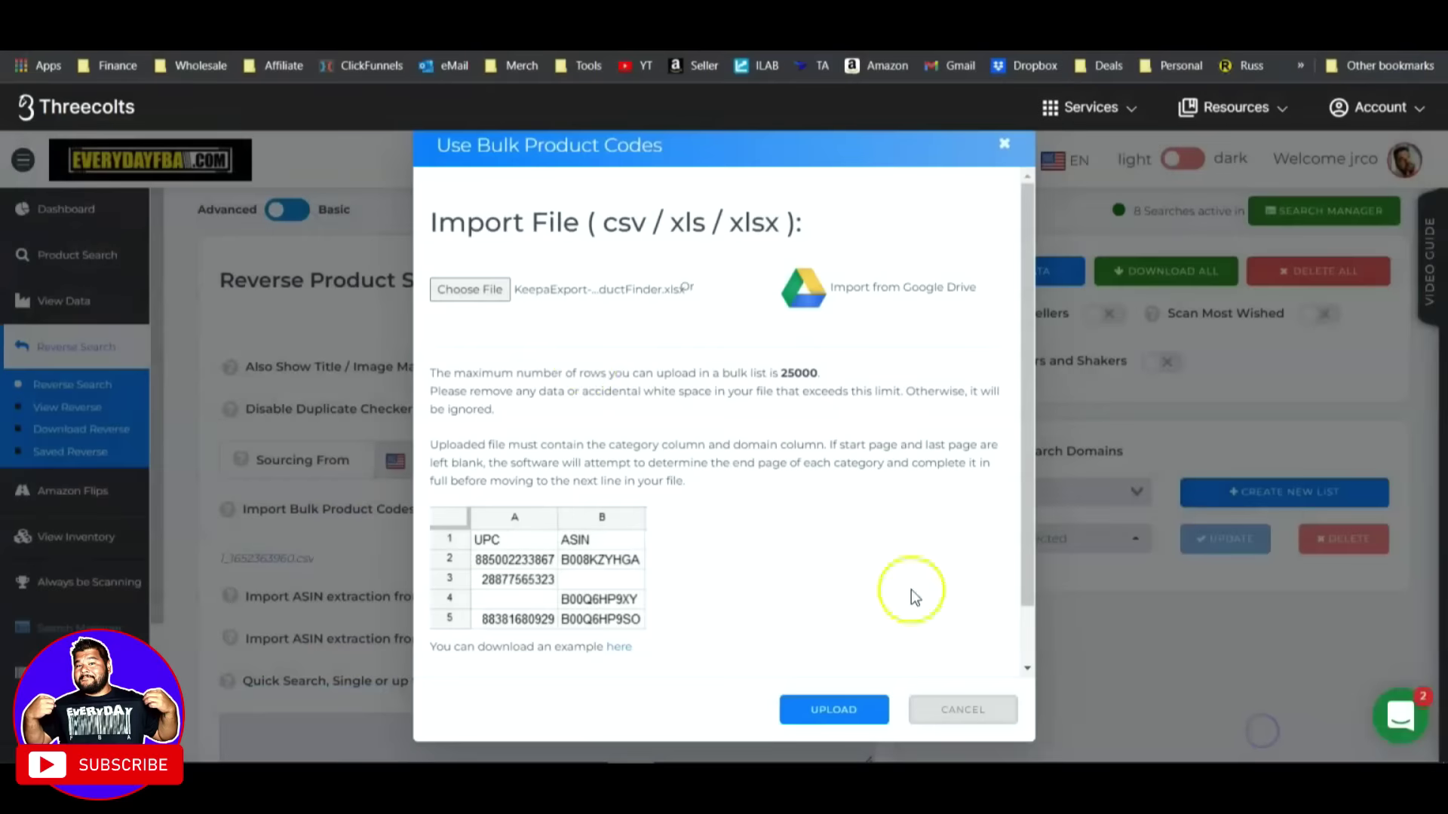
{"action": "left_click", "coordinate": [838, 710]}
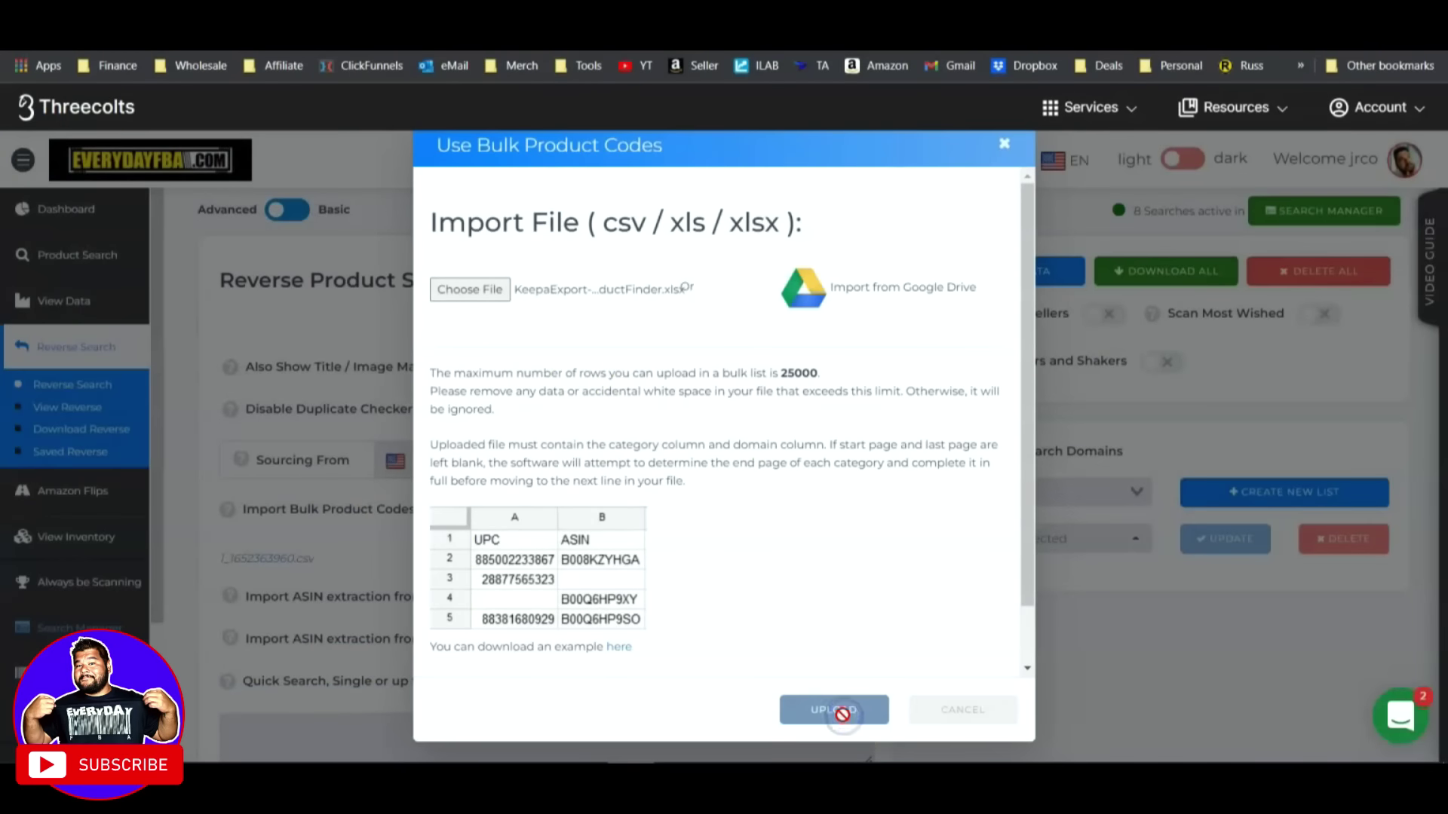
{"action": "left_click", "coordinate": [842, 713]}
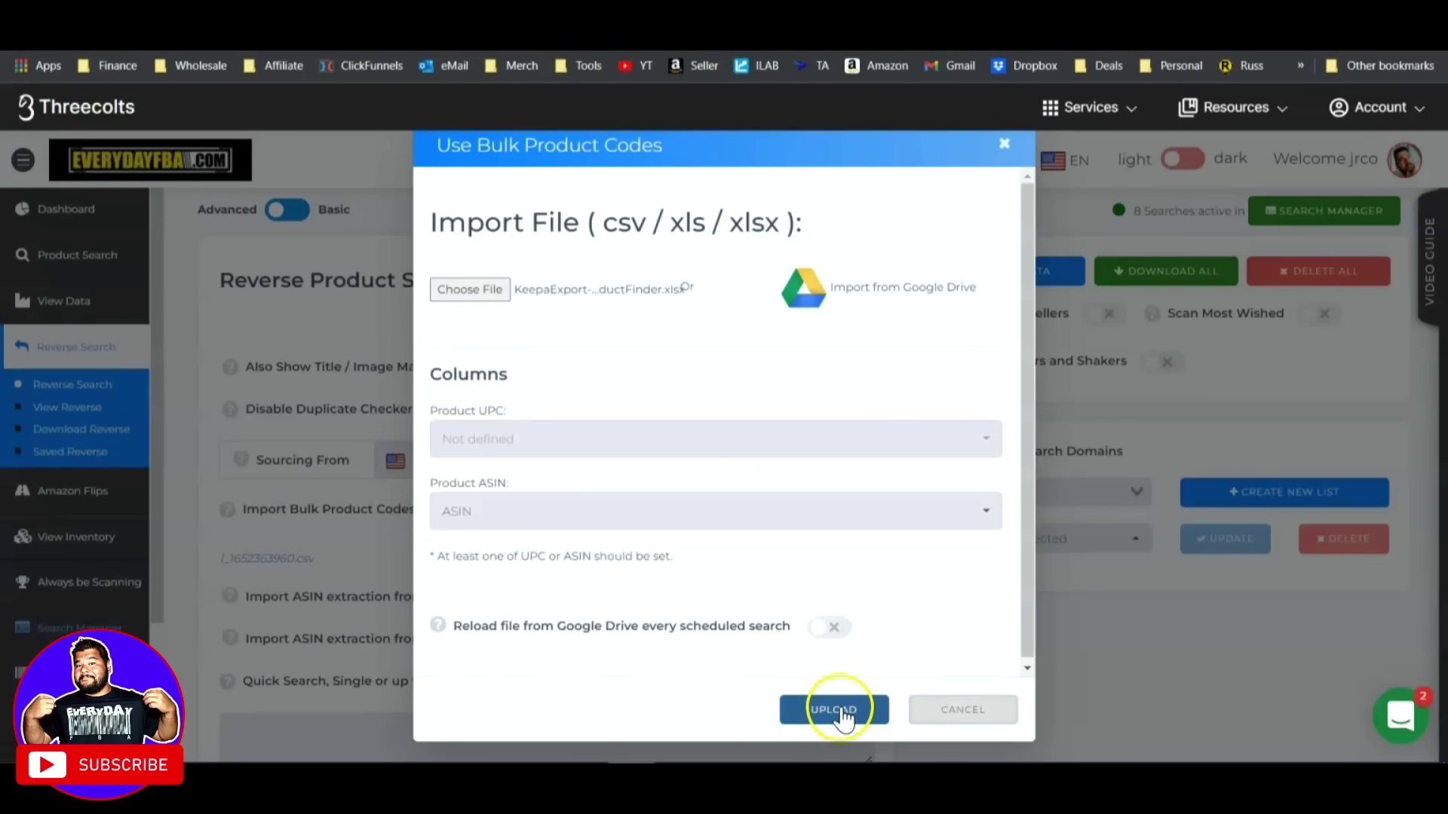
{"action": "left_click", "coordinate": [841, 713]}
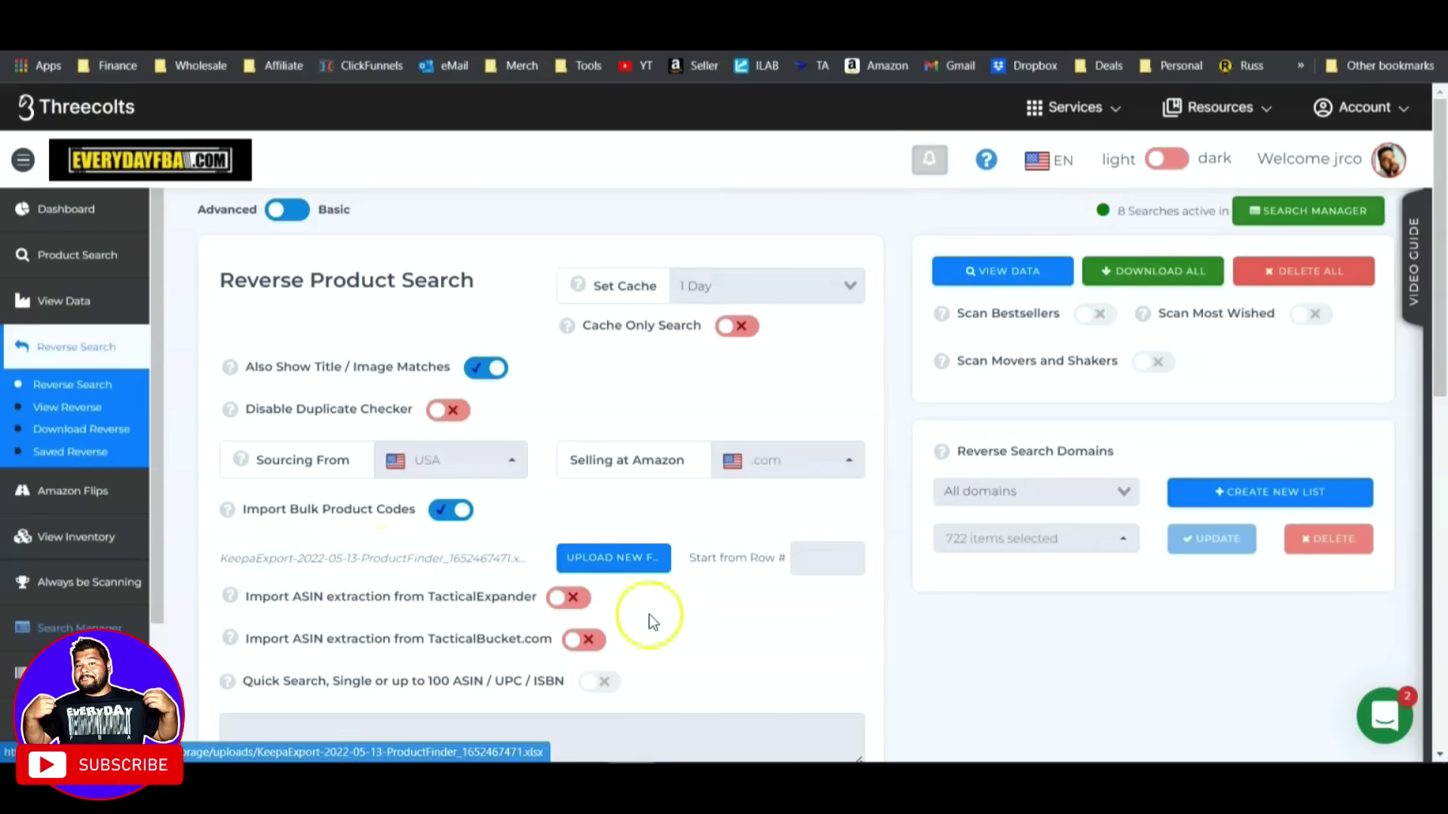
Apply the 'Simple' saved filter setup to the reverse search.
{"action": "scroll", "coordinate": [916, 629], "scroll_direction": "down", "scroll_amount": 1}
{"action": "scroll", "coordinate": [916, 630], "scroll_direction": "down", "scroll_amount": 8}
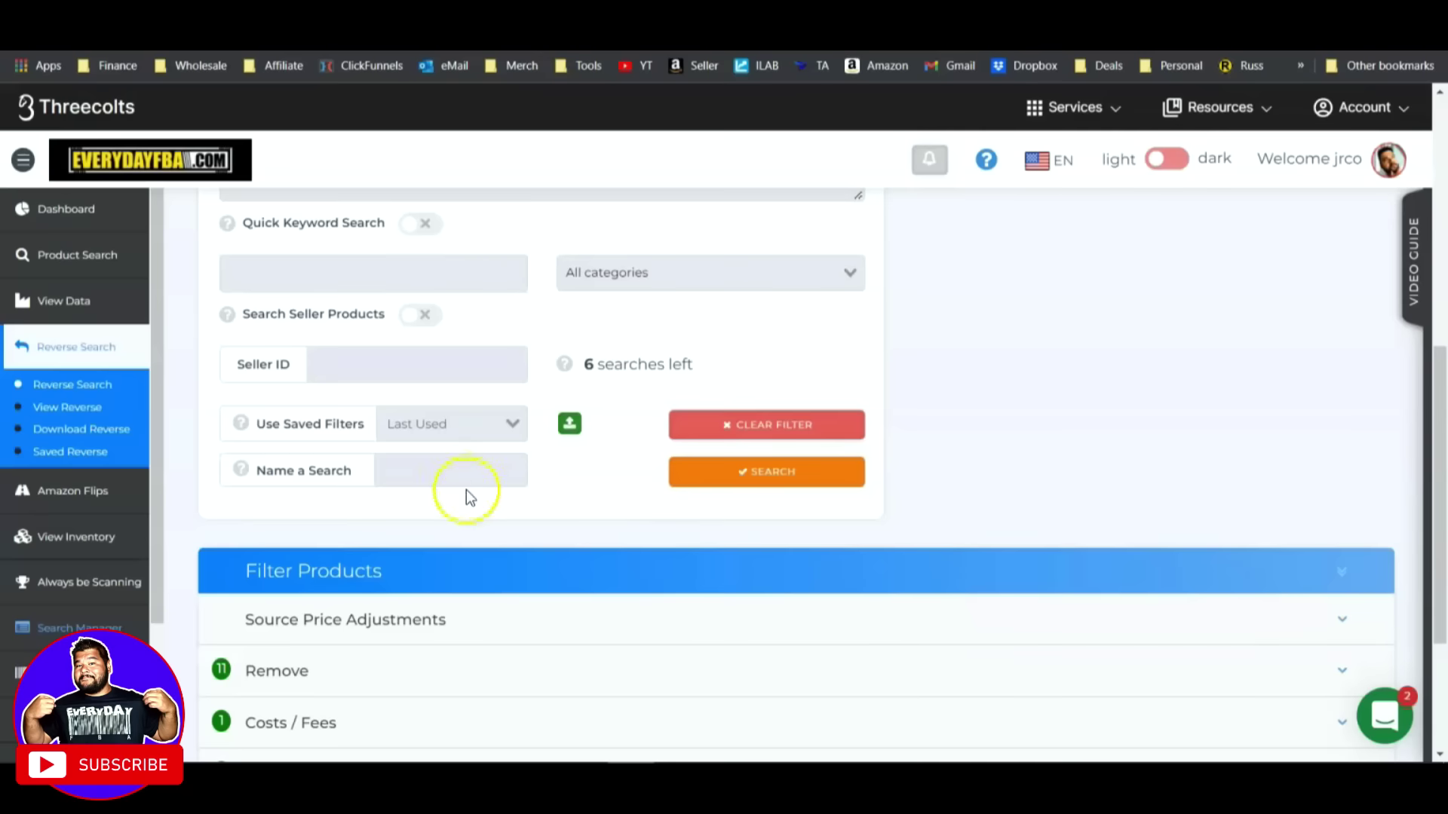
{"action": "scroll", "coordinate": [445, 645], "scroll_direction": "down", "scroll_amount": 3}
{"action": "scroll", "coordinate": [475, 581], "scroll_direction": "up", "scroll_amount": 4}
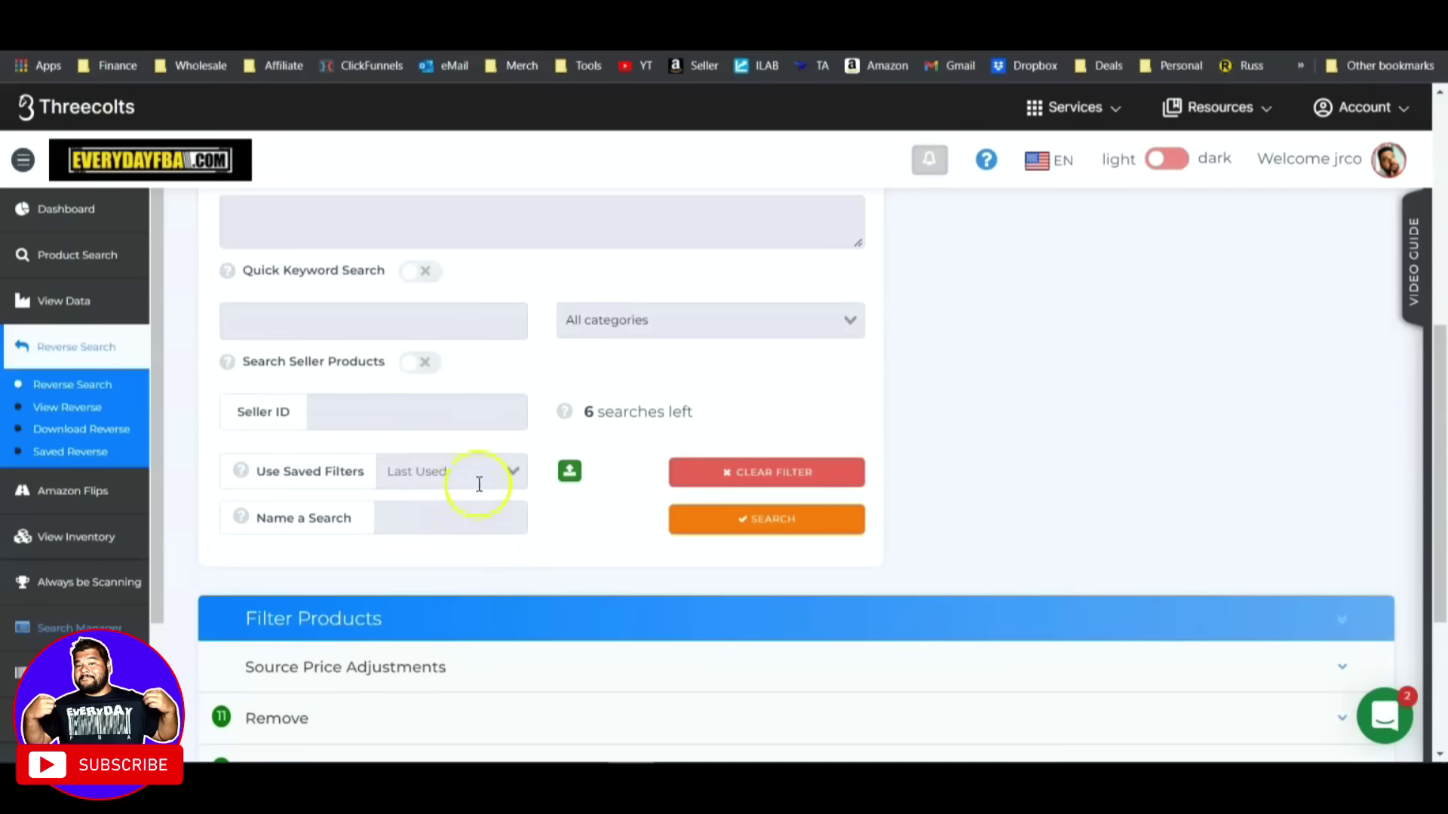
{"action": "left_click", "coordinate": [477, 481]}
{"action": "left_click", "coordinate": [452, 661]}
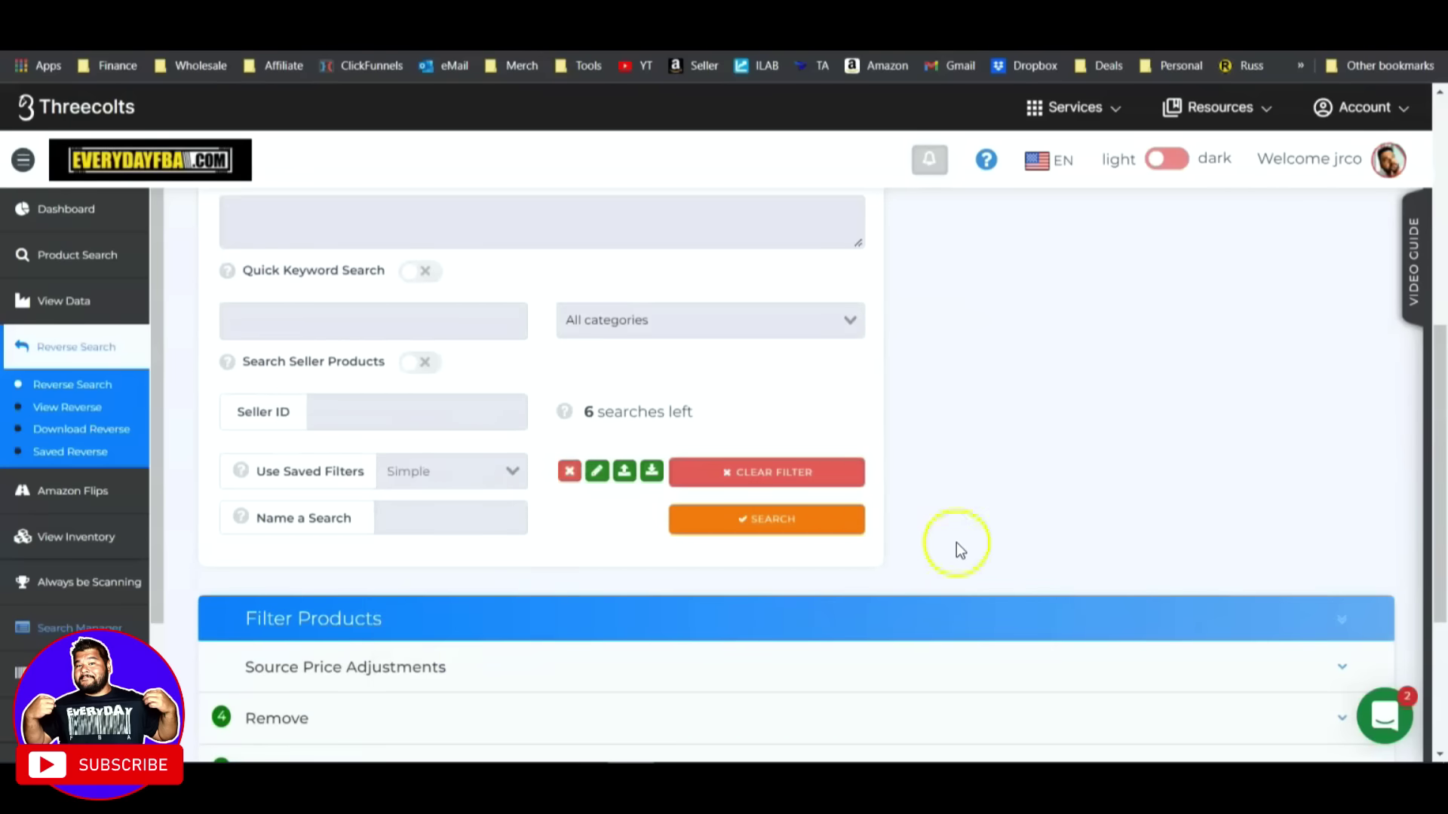
Start the reverse search on the imported KeepaExport ASINs.
{"action": "scroll", "coordinate": [973, 566], "scroll_direction": "down", "scroll_amount": 4}
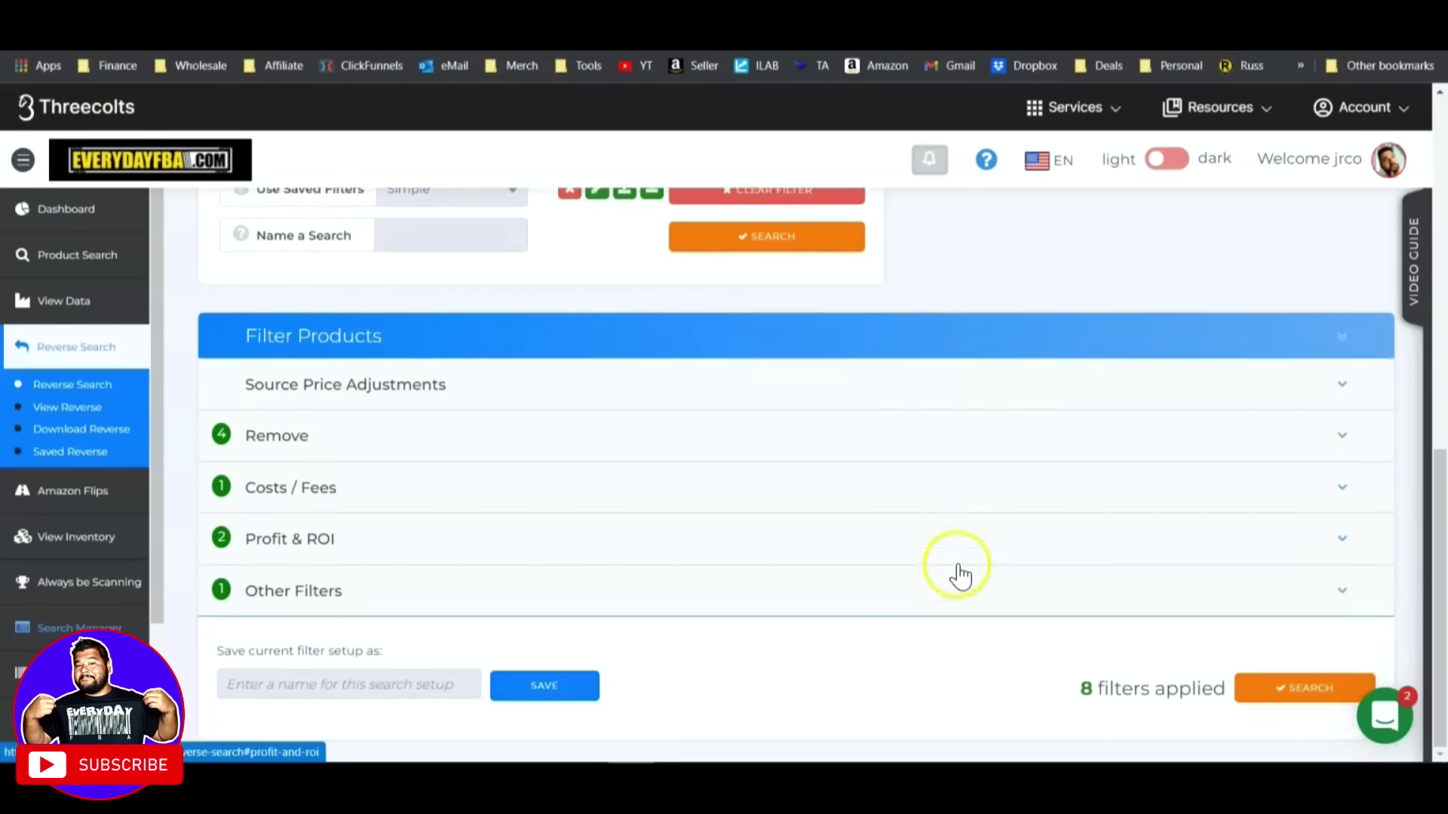
{"action": "scroll", "coordinate": [958, 574], "scroll_direction": "up", "scroll_amount": 5}
{"action": "scroll", "coordinate": [960, 575], "scroll_direction": "up", "scroll_amount": 4}
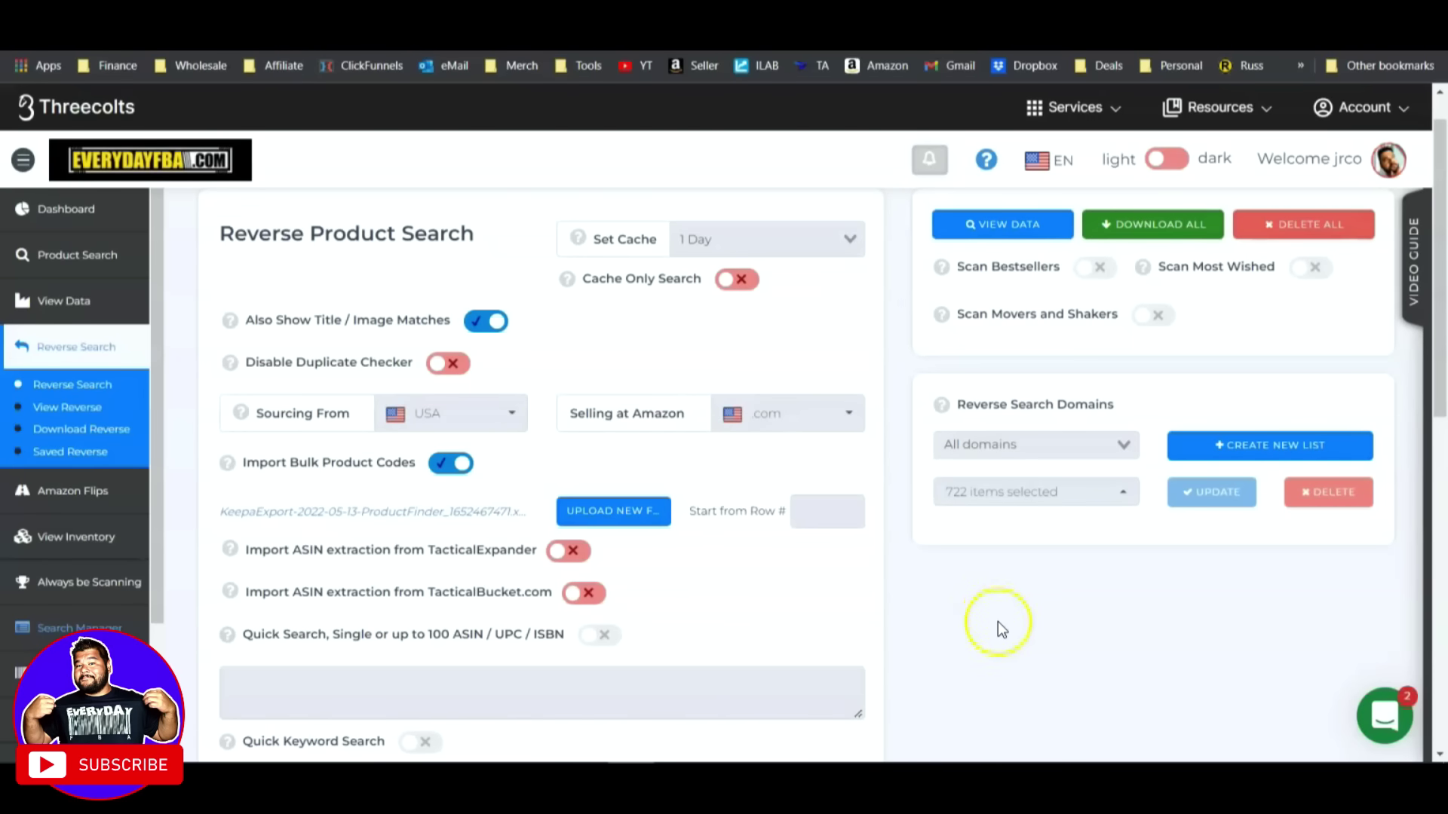
{"action": "scroll", "coordinate": [997, 621], "scroll_direction": "down", "scroll_amount": 5}
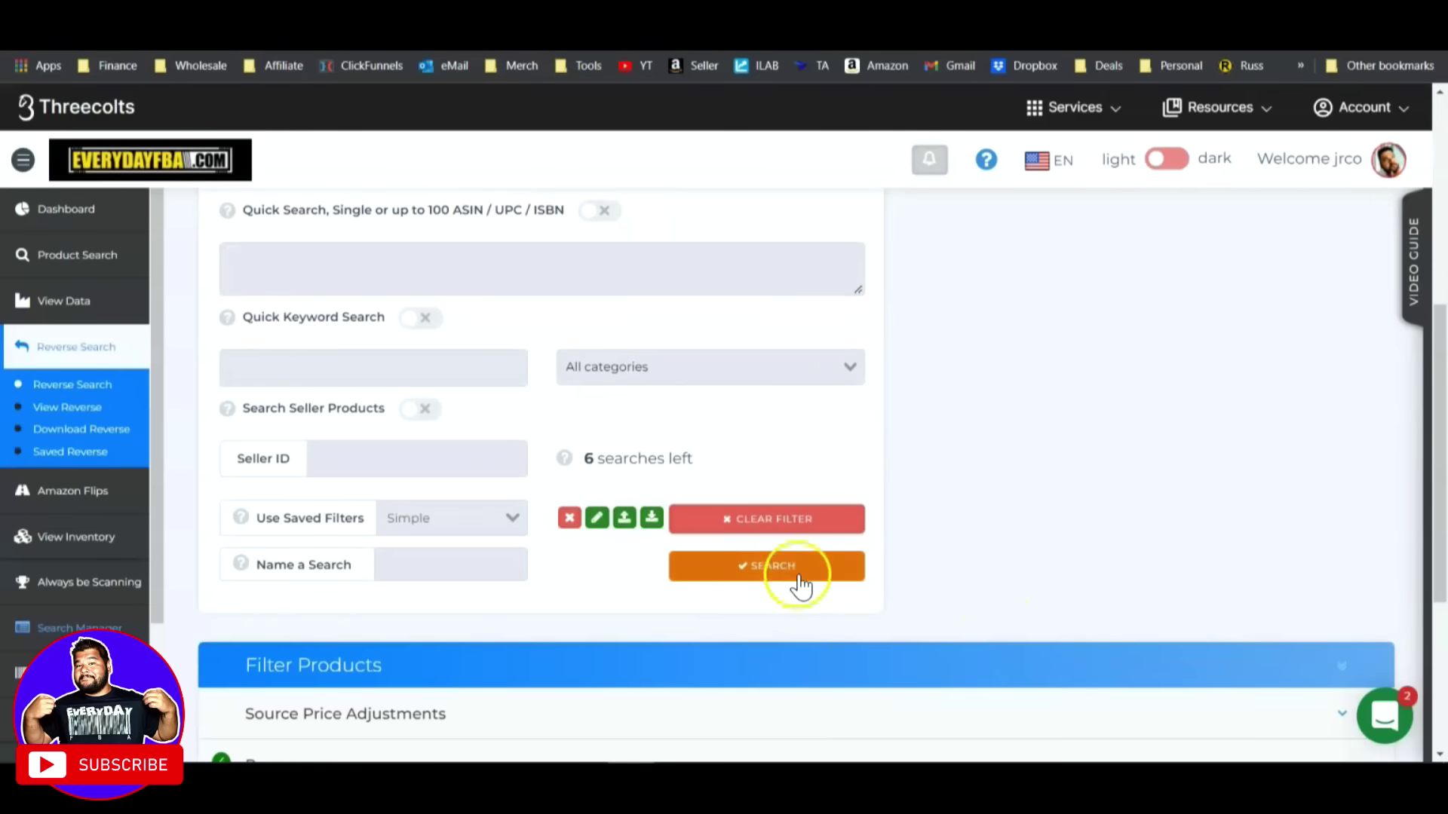
{"action": "left_click", "coordinate": [801, 585]}
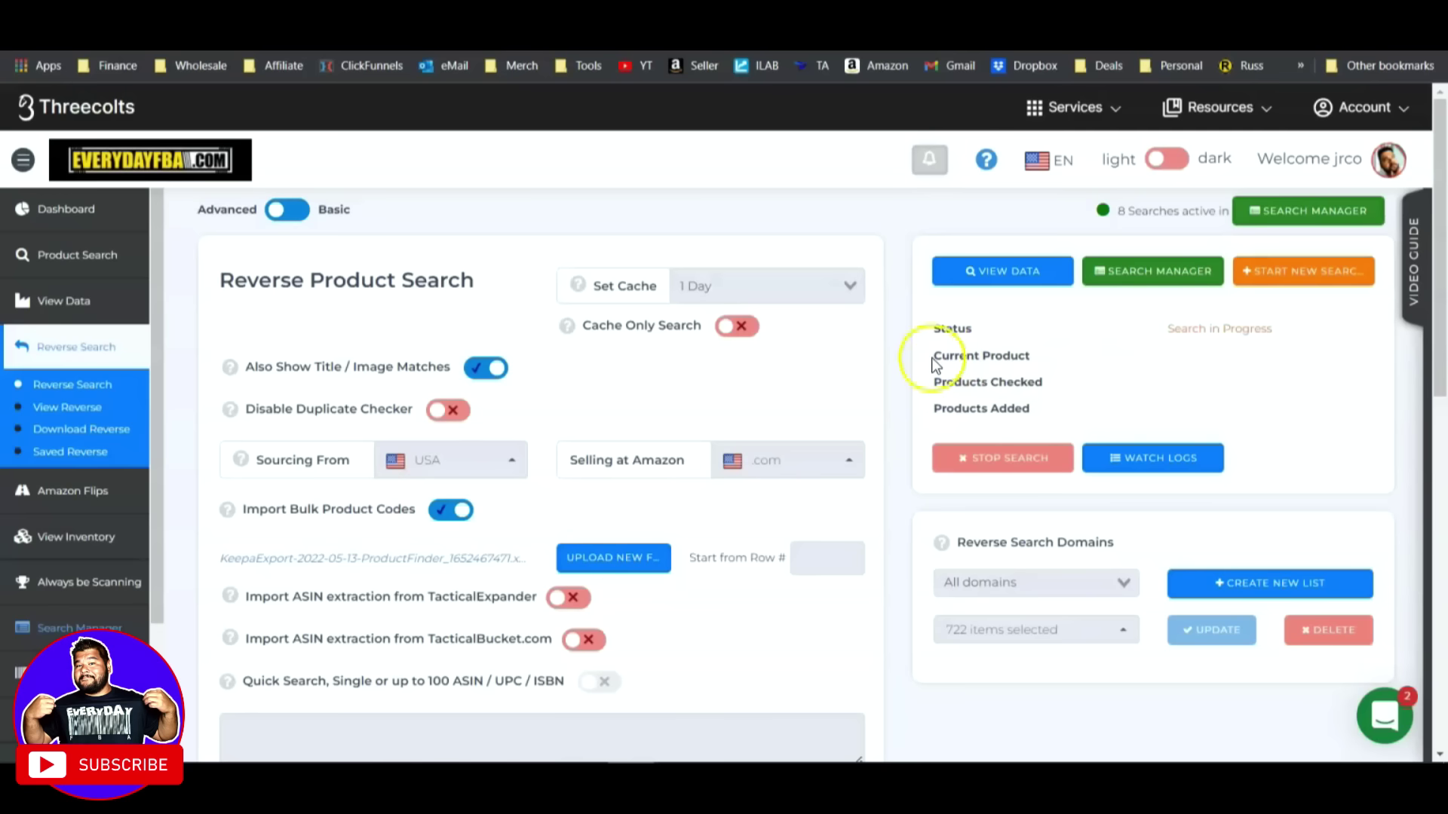
Review the running search's progress in the 'Process Logs: Simple' window, then close it.
{"action": "left_click_drag", "start_coordinate": [932, 358], "coordinate": [1031, 360]}
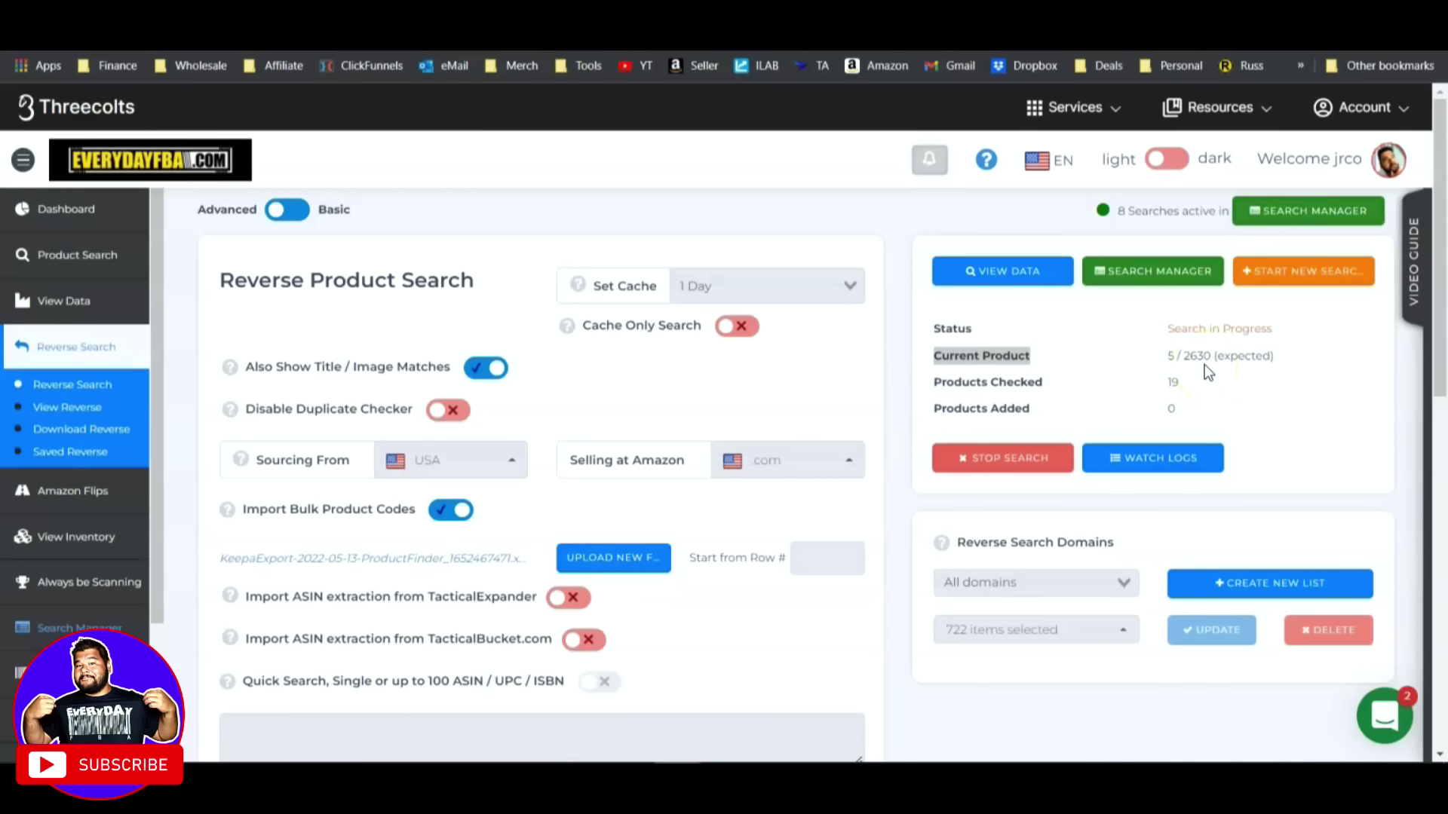
{"action": "left_click", "coordinate": [1173, 385]}
{"action": "left_click", "coordinate": [1168, 461]}
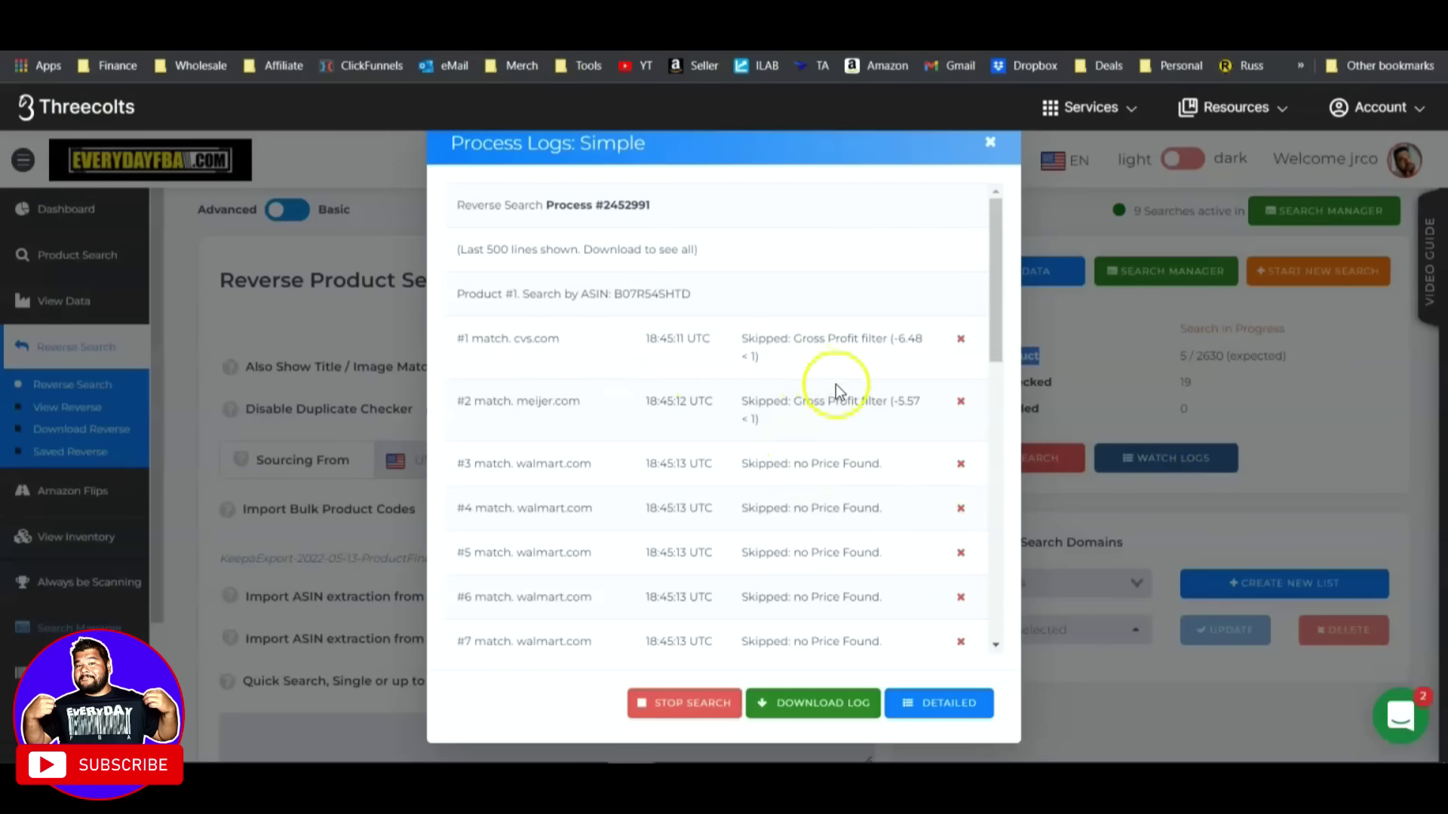
{"action": "scroll", "coordinate": [830, 392], "scroll_direction": "down", "scroll_amount": 4}
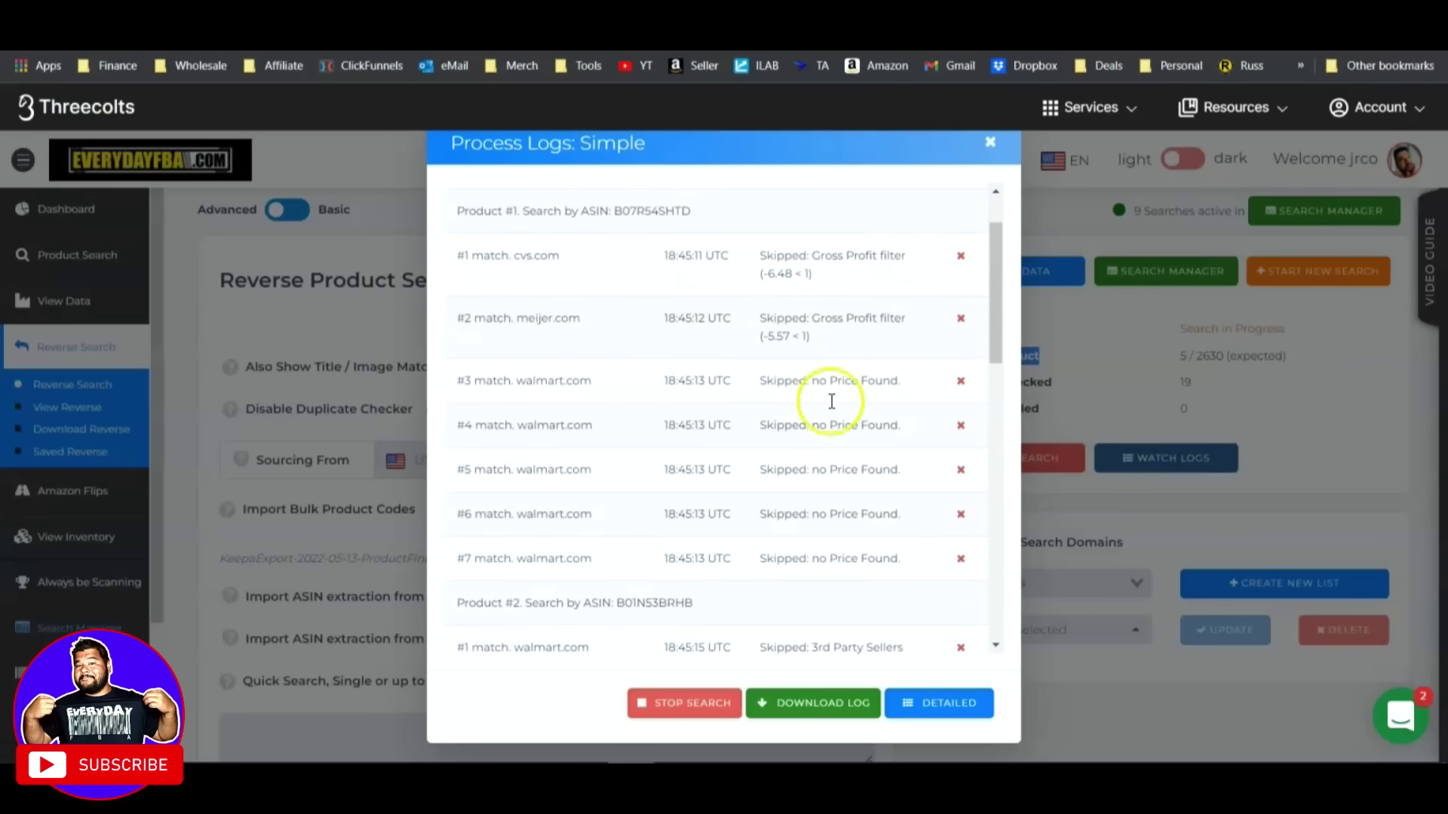
{"action": "scroll", "coordinate": [832, 402], "scroll_direction": "down", "scroll_amount": 2}
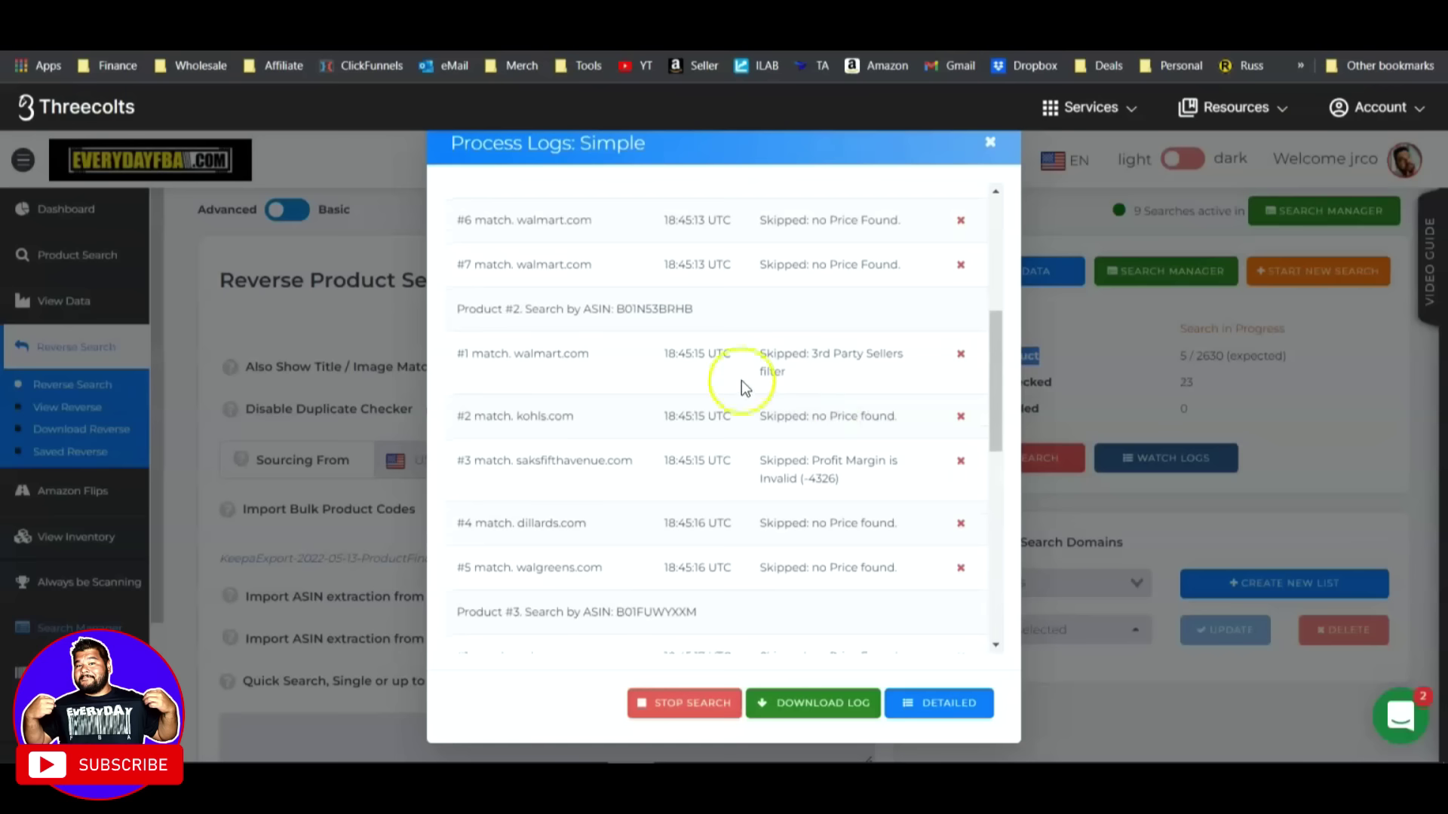
{"action": "left_click", "coordinate": [990, 149]}
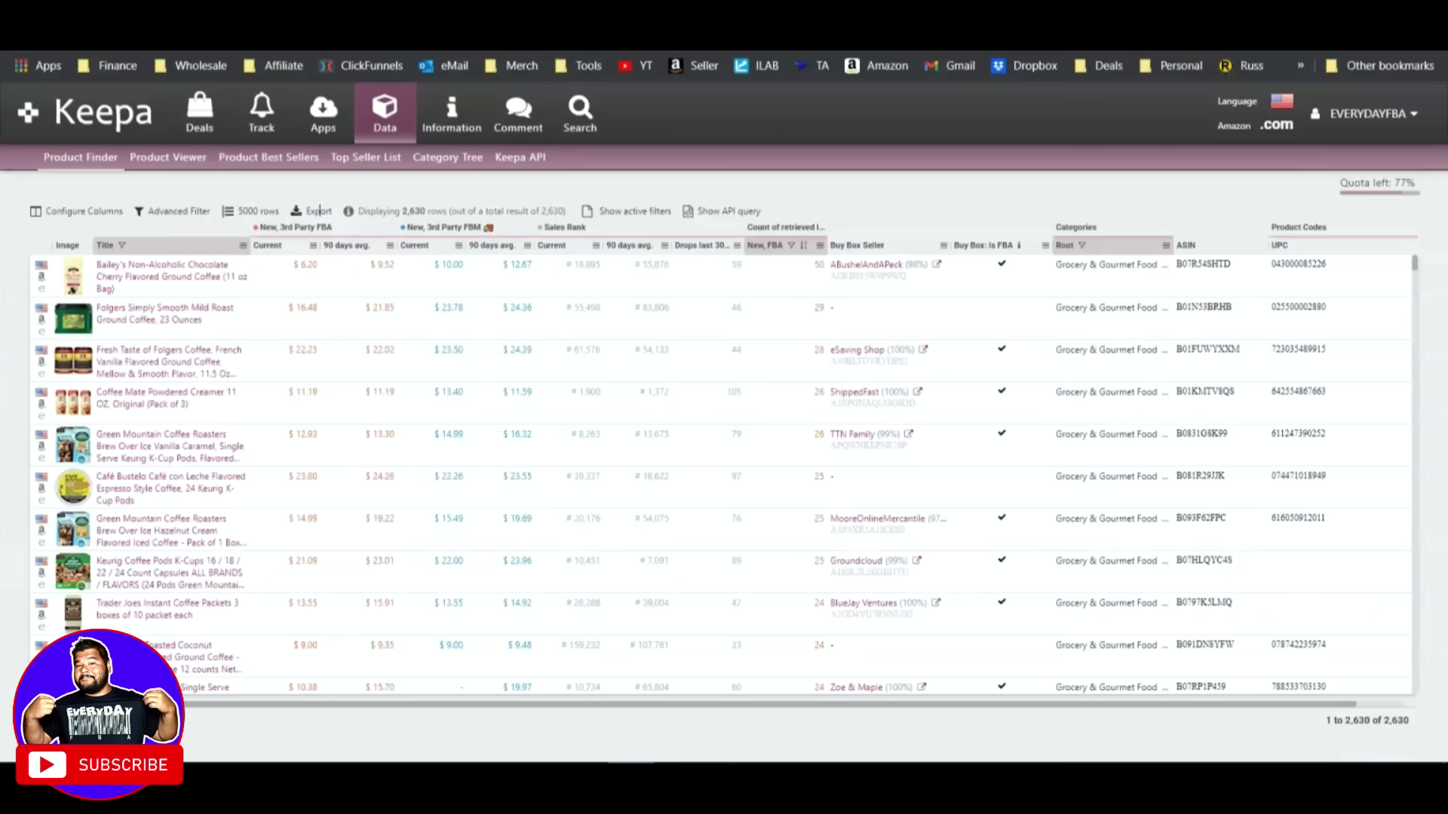
Remove the coffee title filter from Keepa's advanced Product Finder filters.
{"action": "mouse_move", "coordinate": [249, 554]}
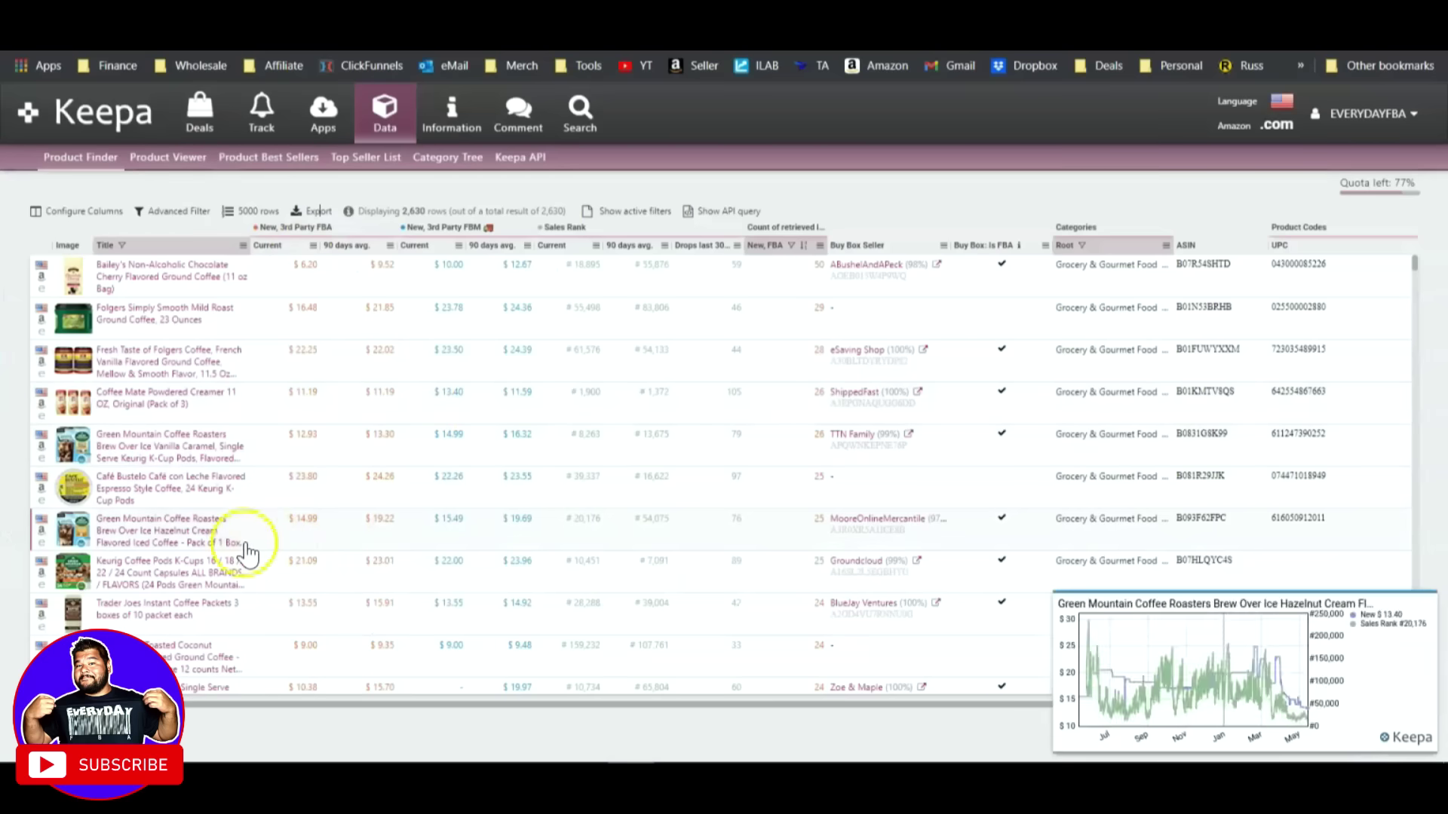
{"action": "left_click", "coordinate": [173, 212]}
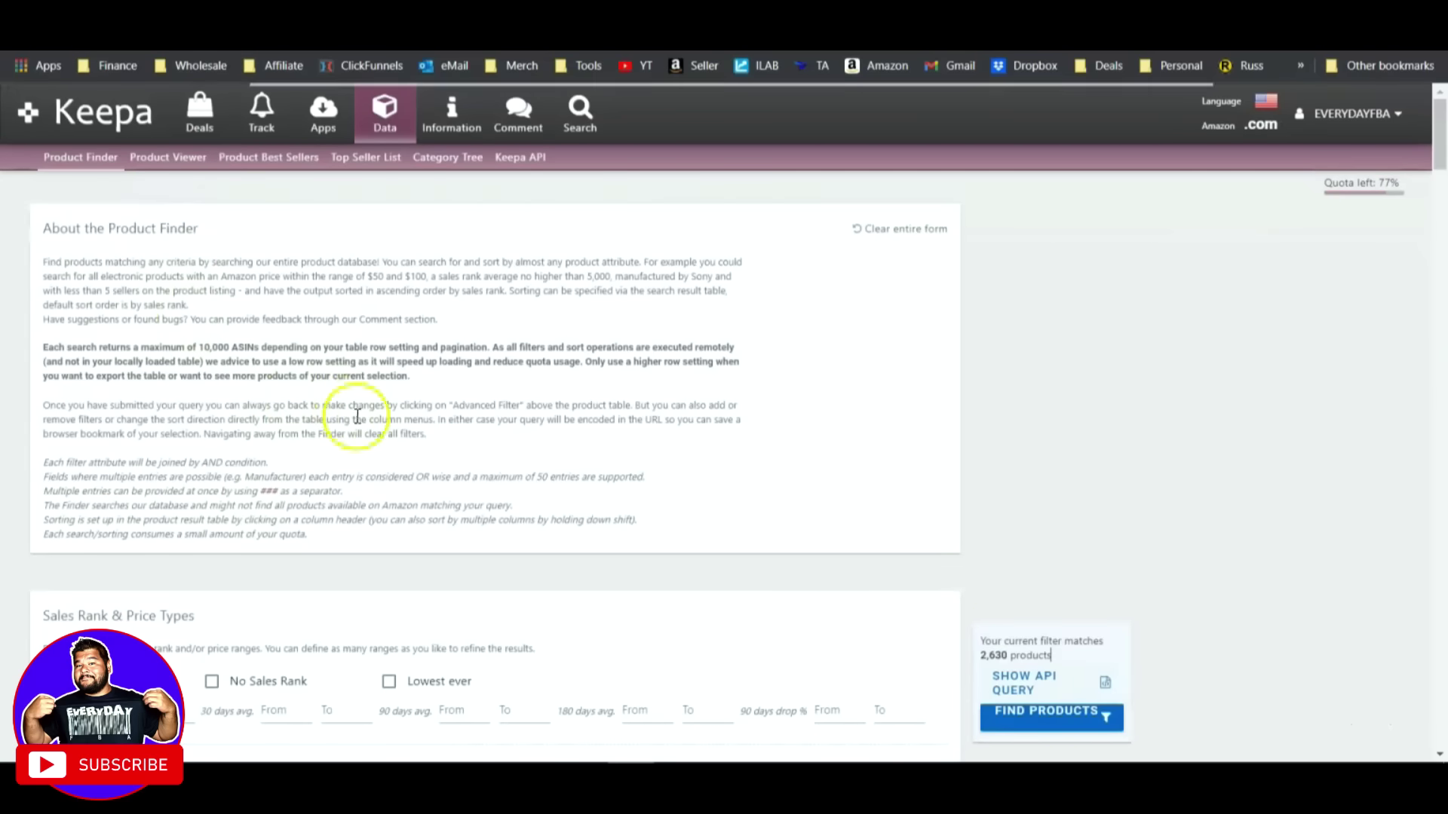
{"action": "scroll", "coordinate": [1010, 653], "scroll_direction": "down", "scroll_amount": 2}
{"action": "scroll", "coordinate": [556, 581], "scroll_direction": "down", "scroll_amount": 10}
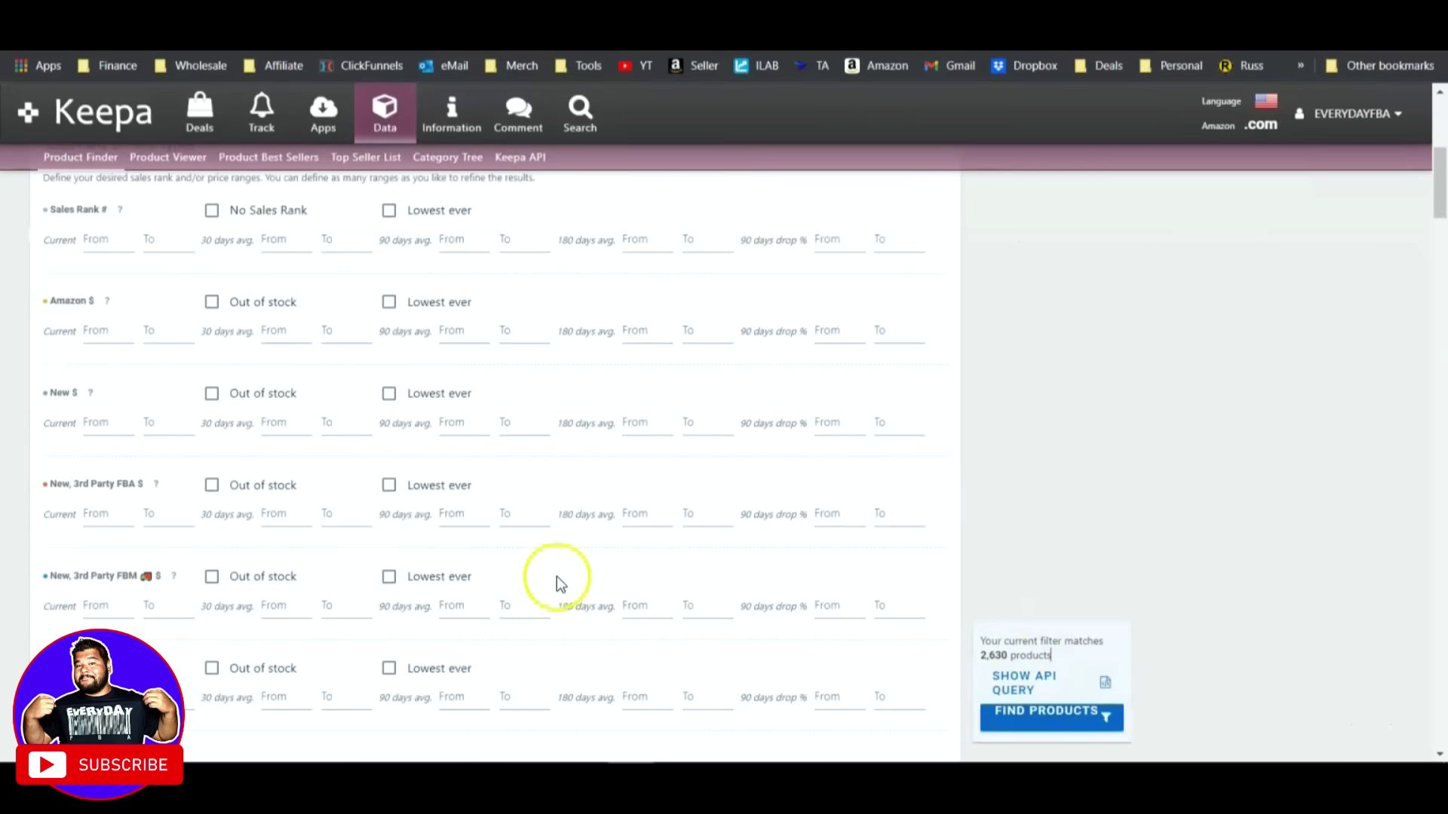
{"action": "scroll", "coordinate": [556, 581], "scroll_direction": "down", "scroll_amount": 10}
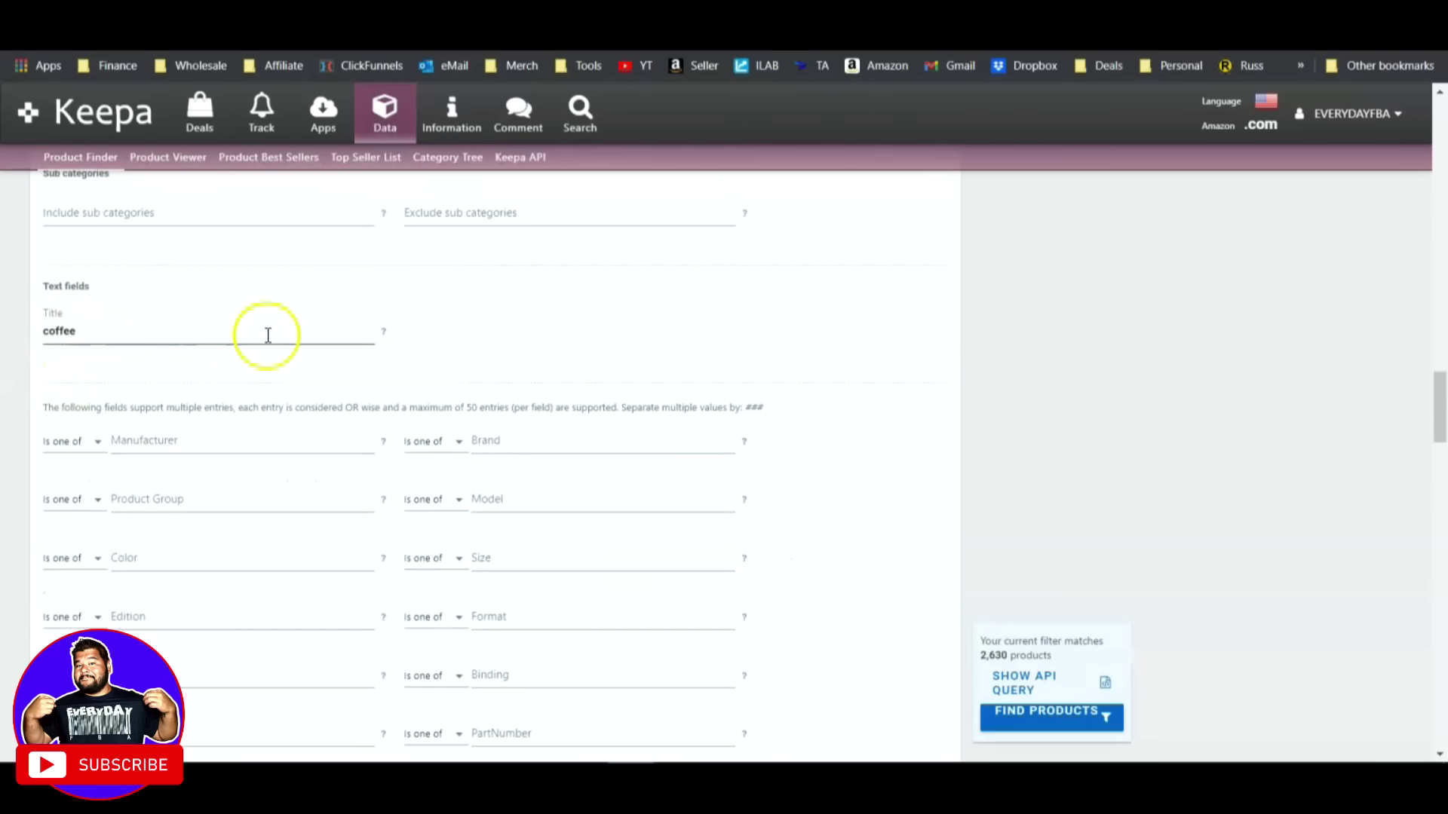
{"action": "key", "text": "BackSpace"}
{"action": "key", "text": "BackSpace"}
{"action": "key", "text": "BackSpace"}
{"action": "key", "text": "BackSpace"}
{"action": "key", "text": "BackSpace"}
{"action": "key", "text": "BackSpace"}
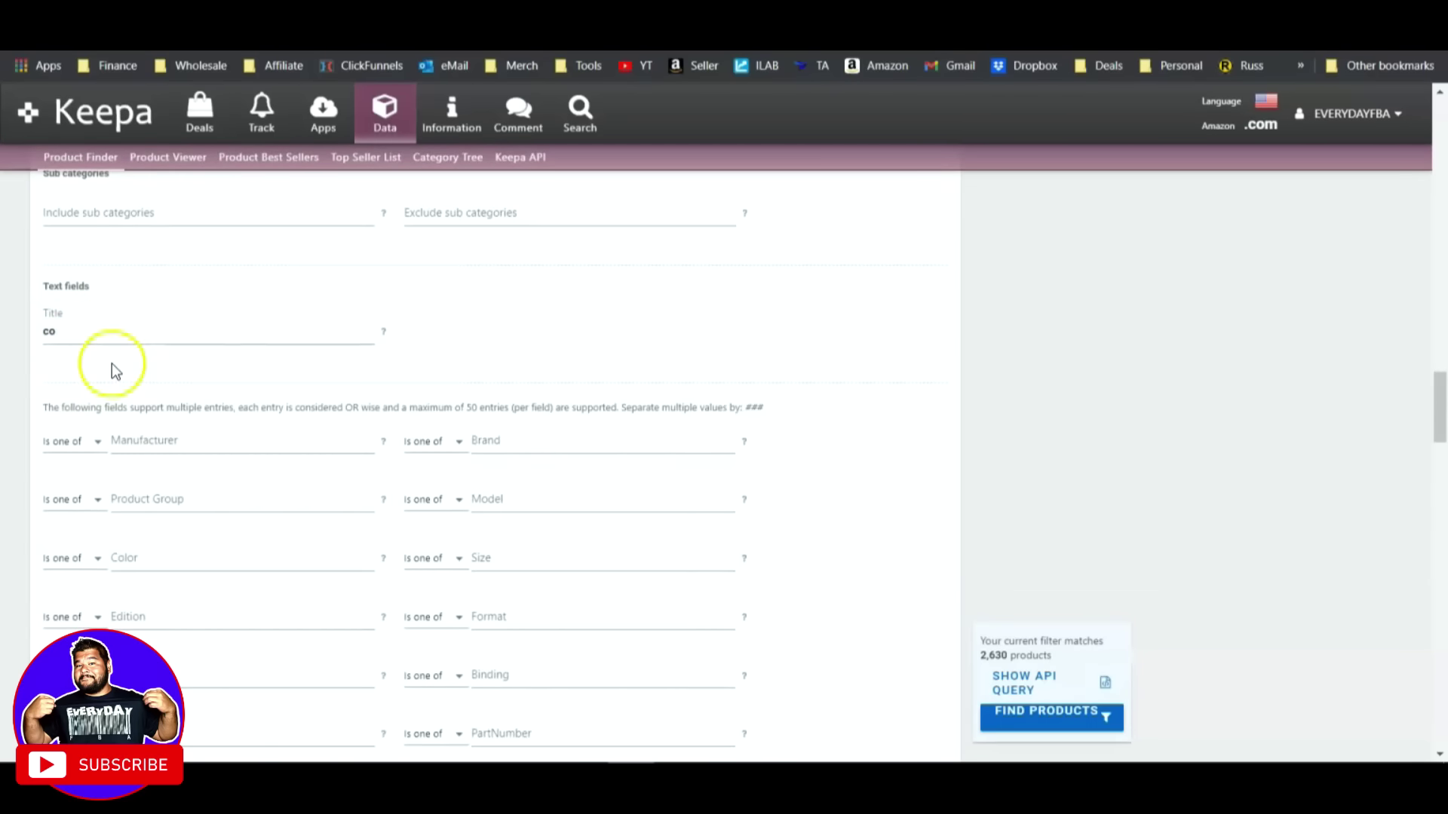
{"action": "left_click", "coordinate": [952, 659]}
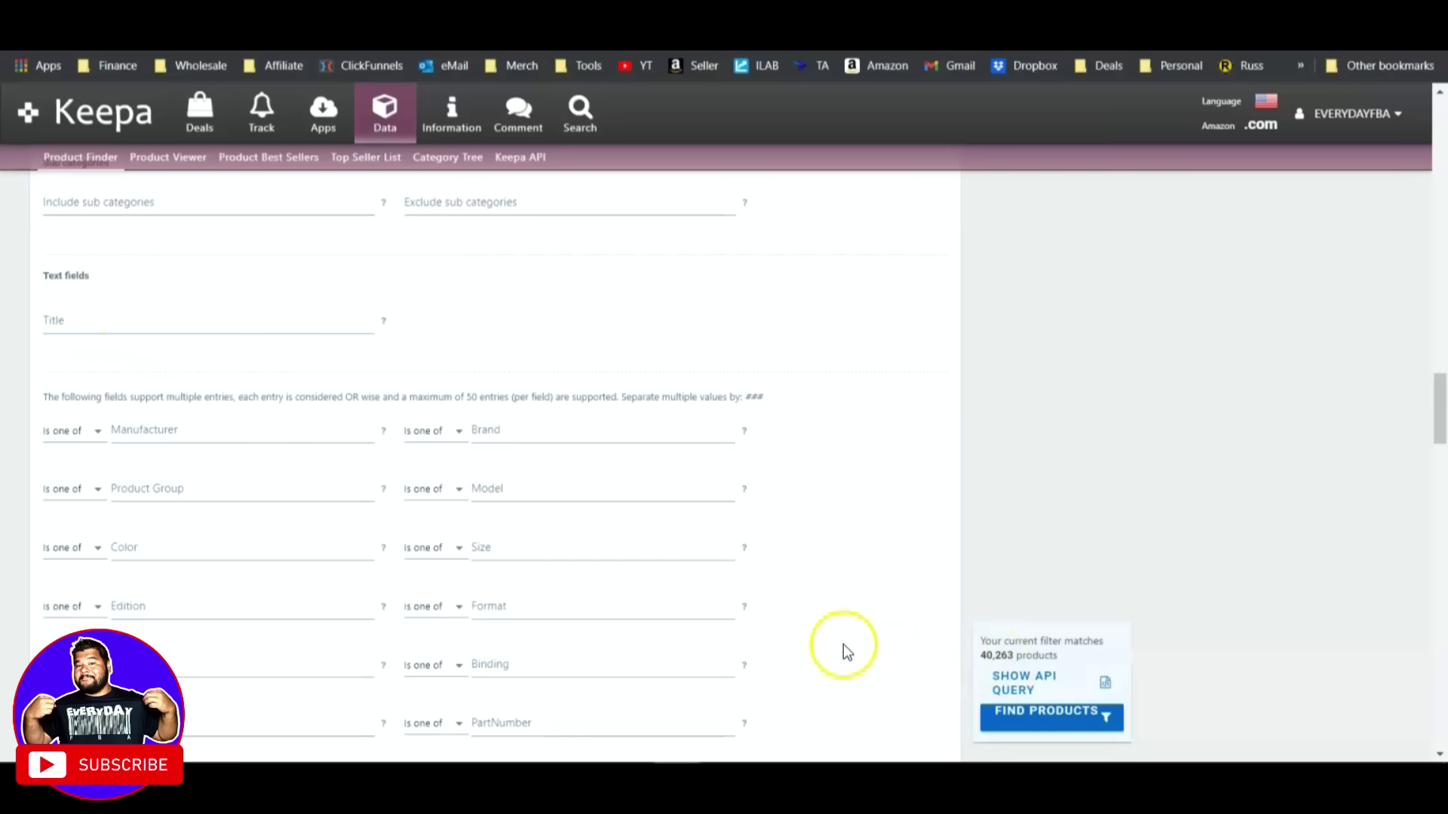
Require a current New price of at least 15.
{"action": "scroll", "coordinate": [843, 644], "scroll_direction": "up", "scroll_amount": 8}
{"action": "scroll", "coordinate": [406, 633], "scroll_direction": "up", "scroll_amount": 20}
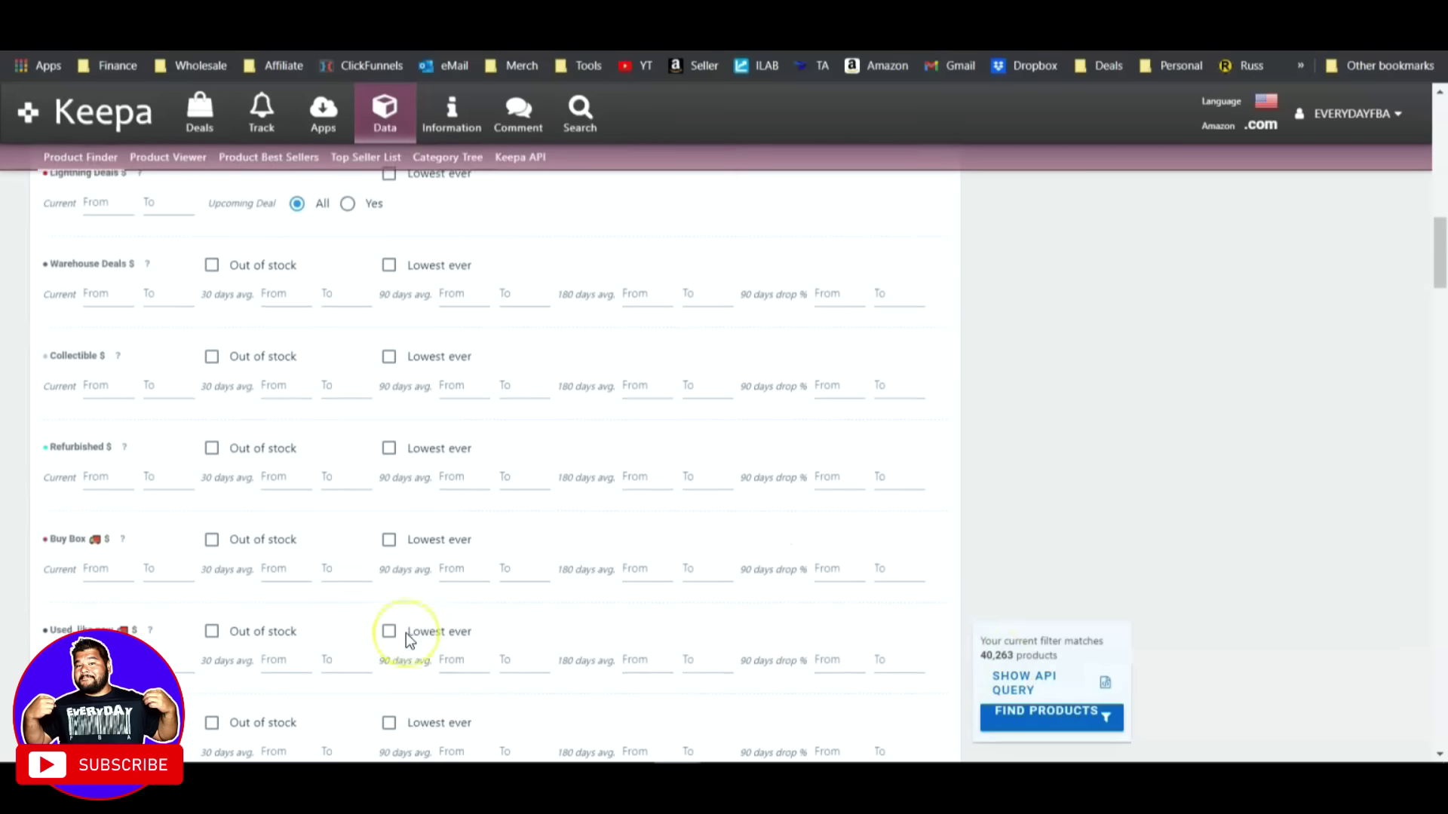
{"action": "scroll", "coordinate": [21, 572], "scroll_direction": "down", "scroll_amount": 3}
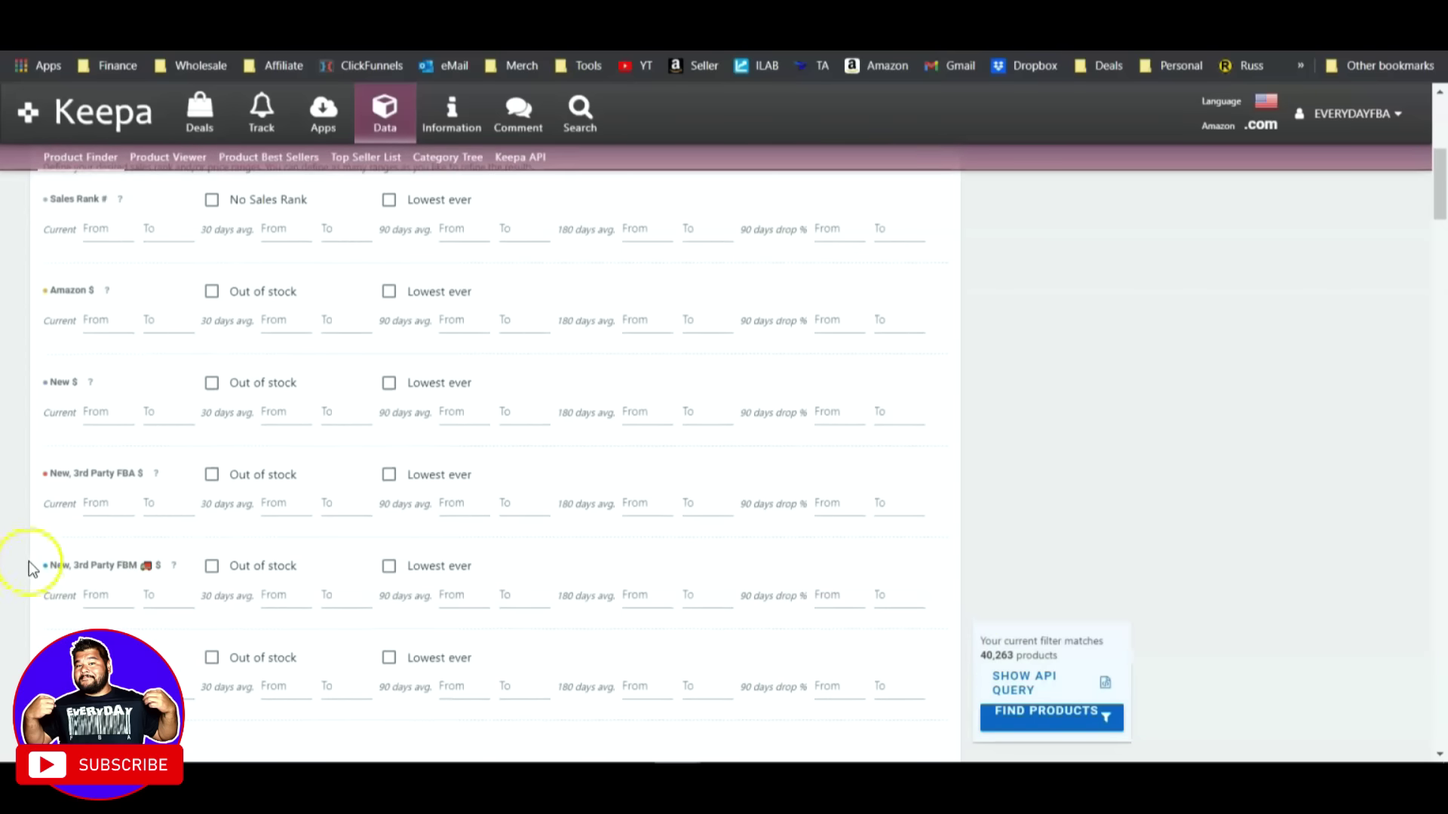
{"action": "left_click", "coordinate": [106, 315]}
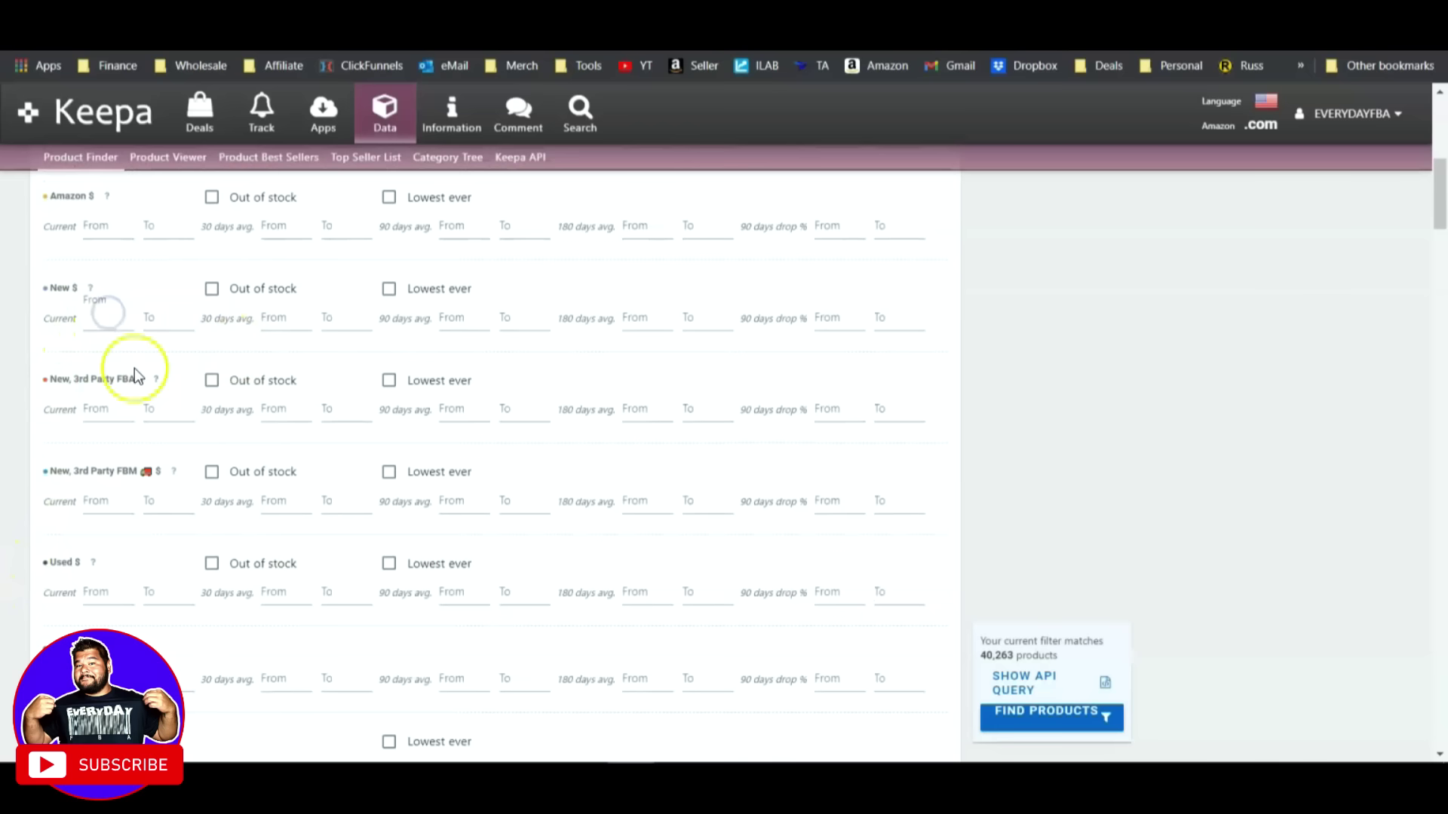
{"action": "type", "text": "15"}
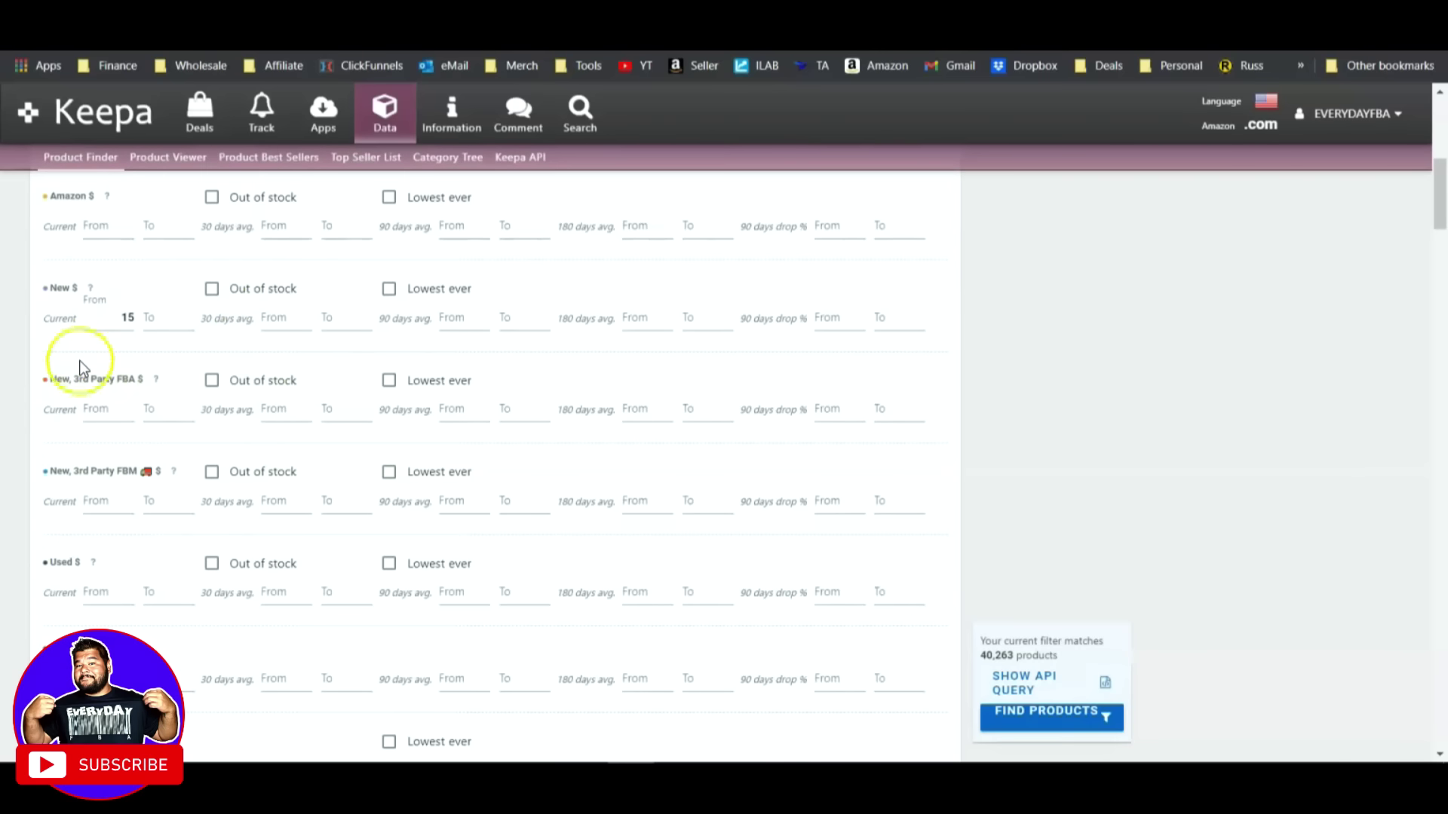
{"action": "left_click", "coordinate": [21, 368]}
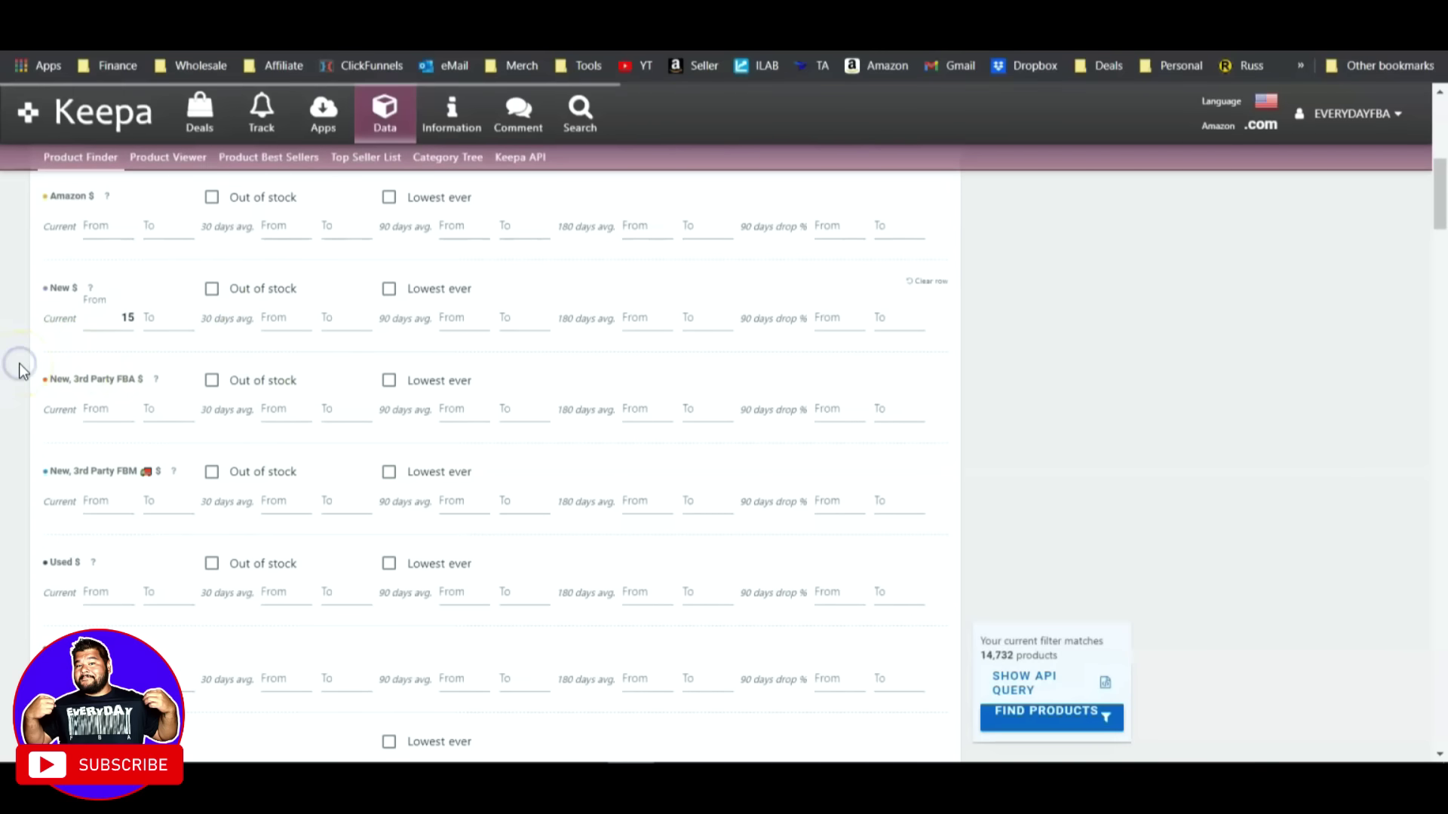
Run Find Products with the new filters, checking Tactical Arbitrage while the 14,732 results load.
{"action": "left_click", "coordinate": [1045, 718]}
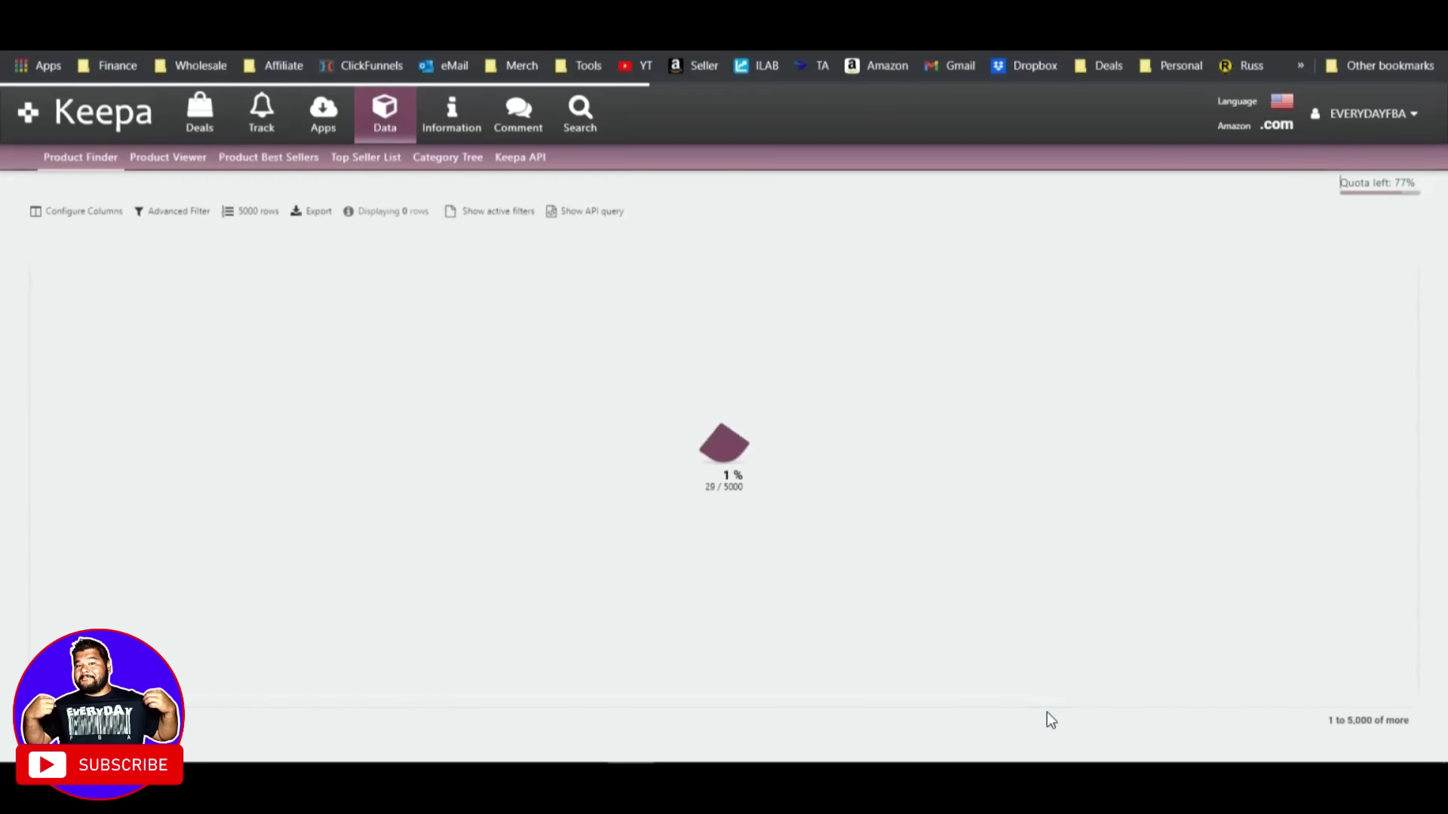
{"action": "left_click", "coordinate": [1034, 710]}
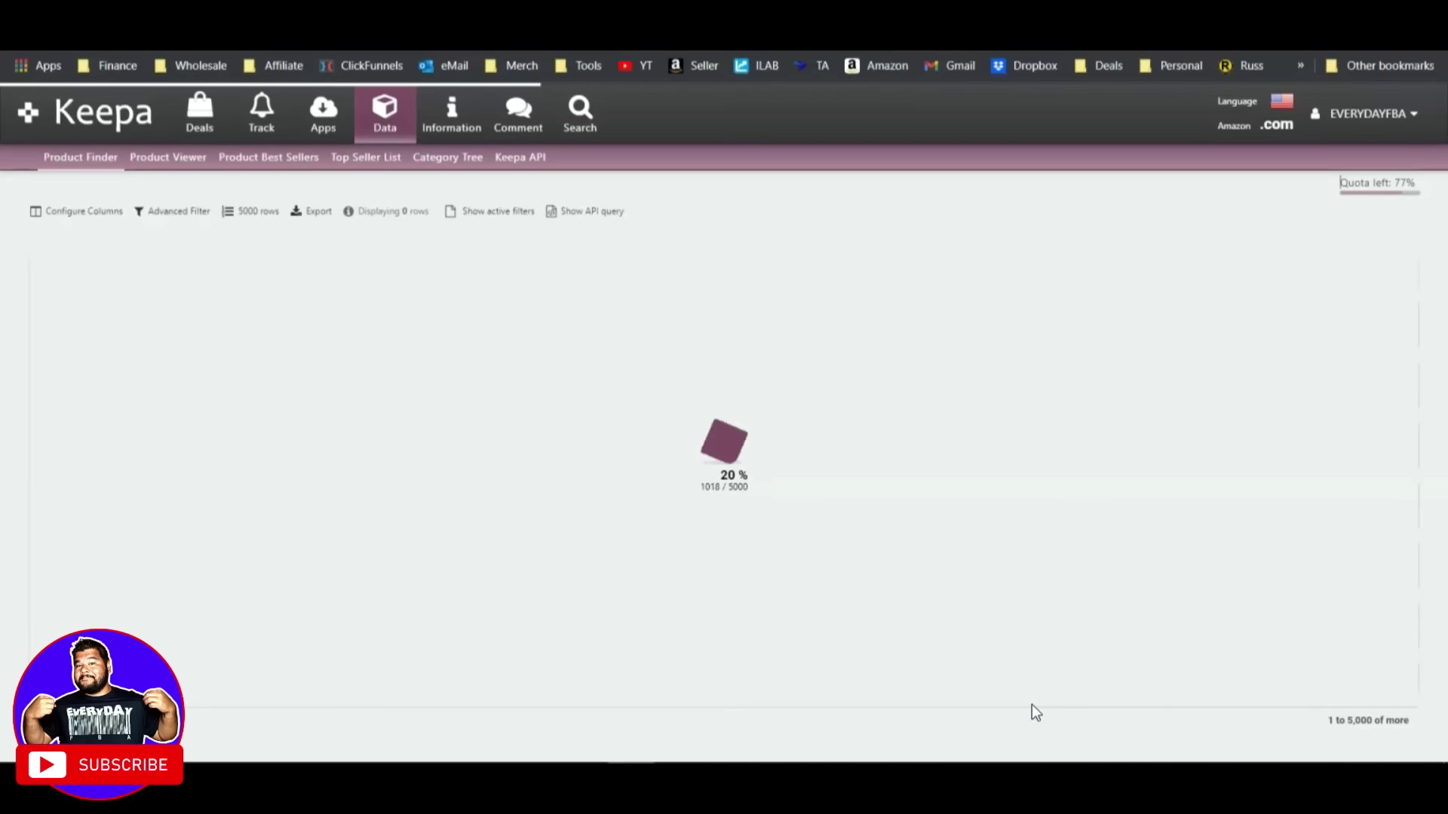
{"action": "left_click", "coordinate": [447, 71]}
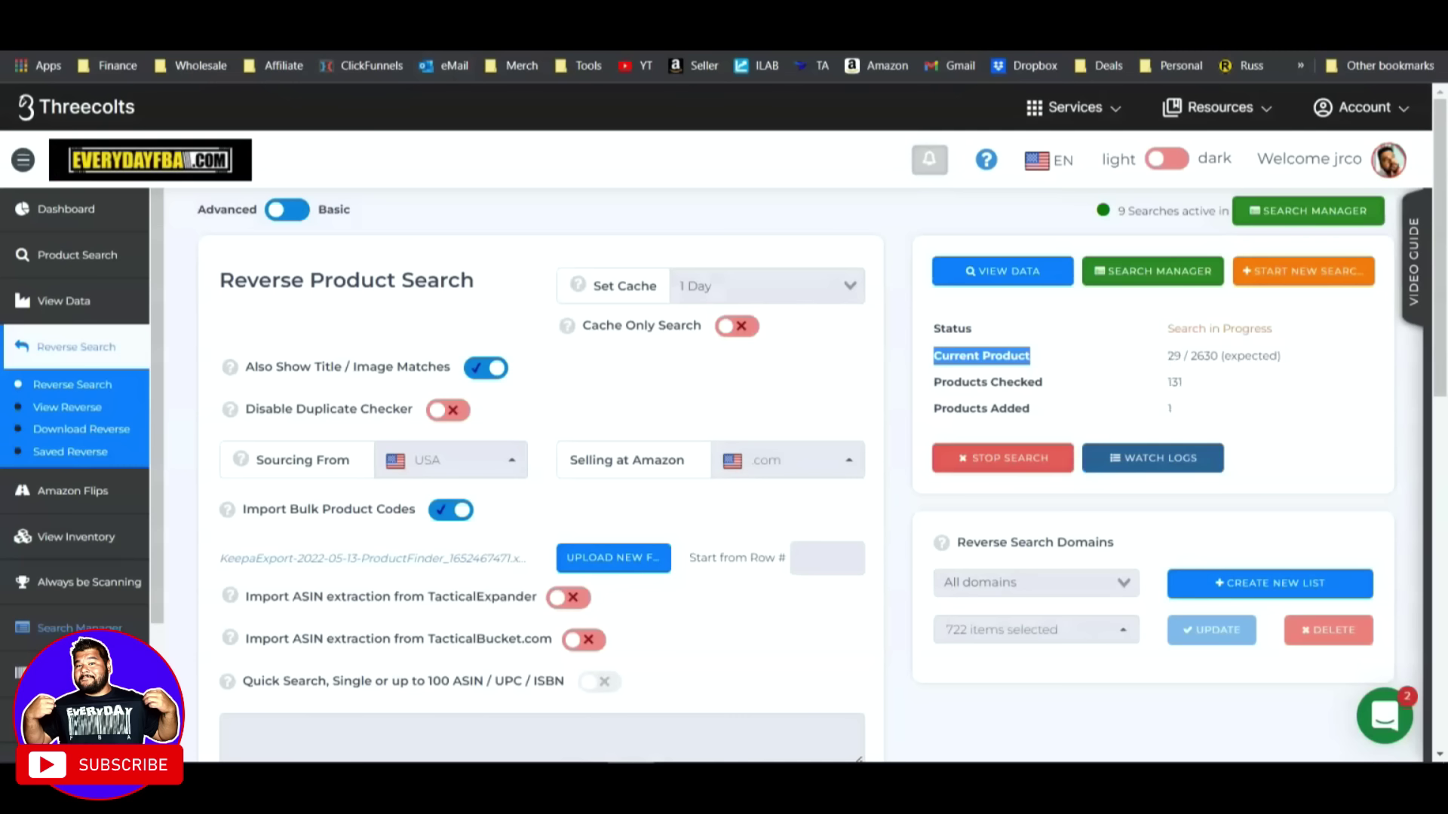
{"action": "key", "text": "ctrl+Tab"}
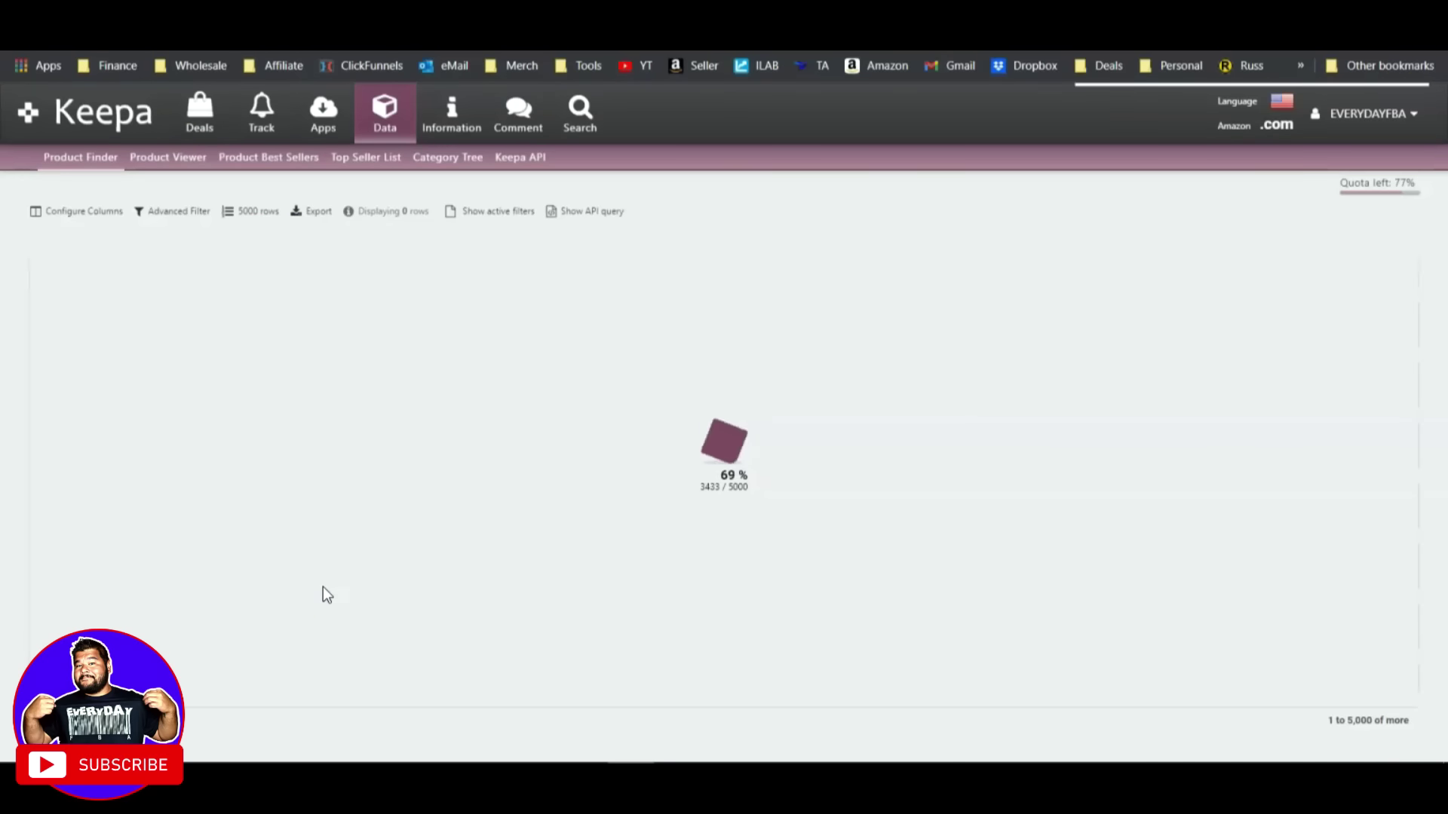
{"action": "left_click", "coordinate": [356, 507]}
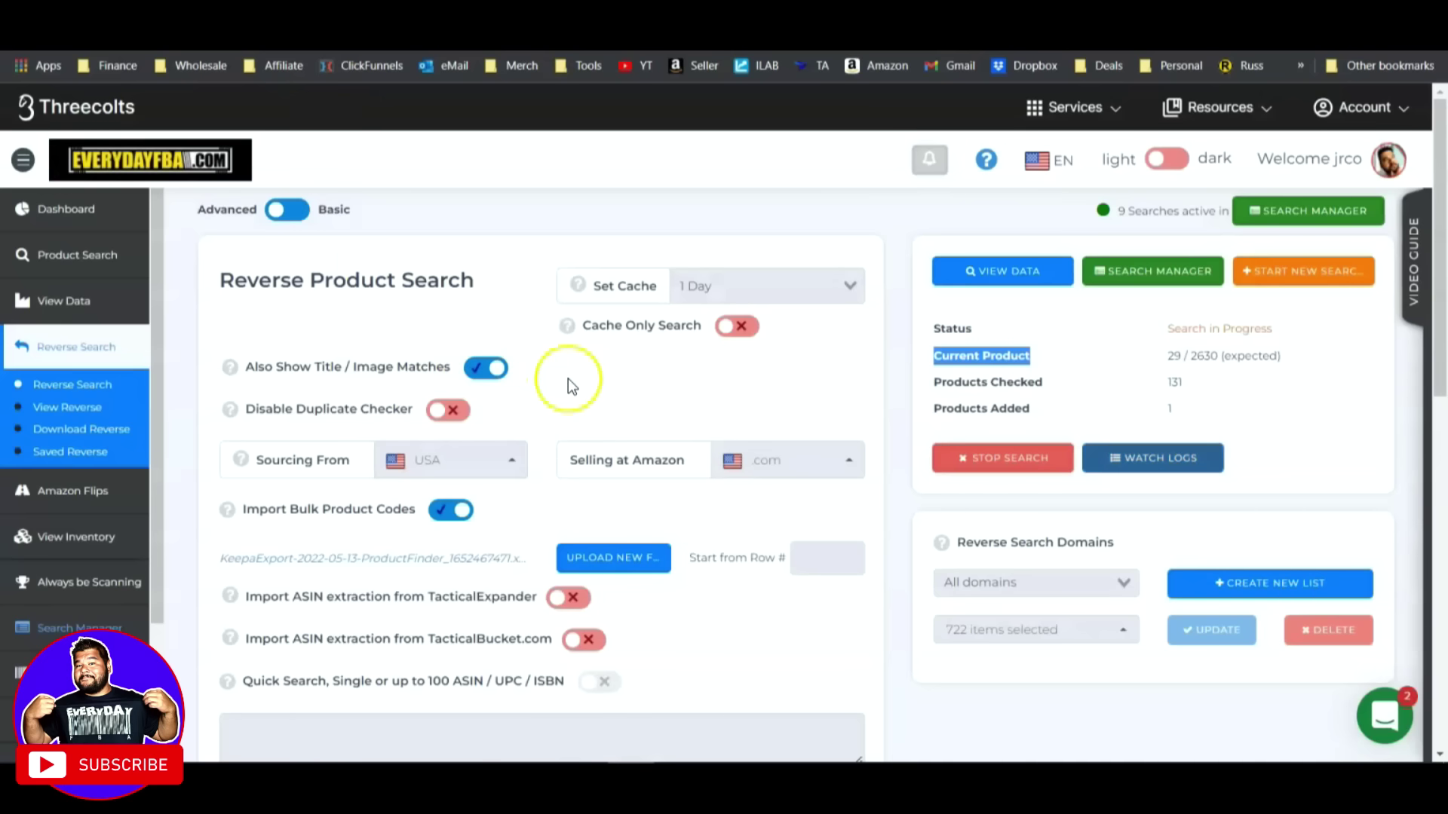
{"action": "left_click", "coordinate": [567, 377]}
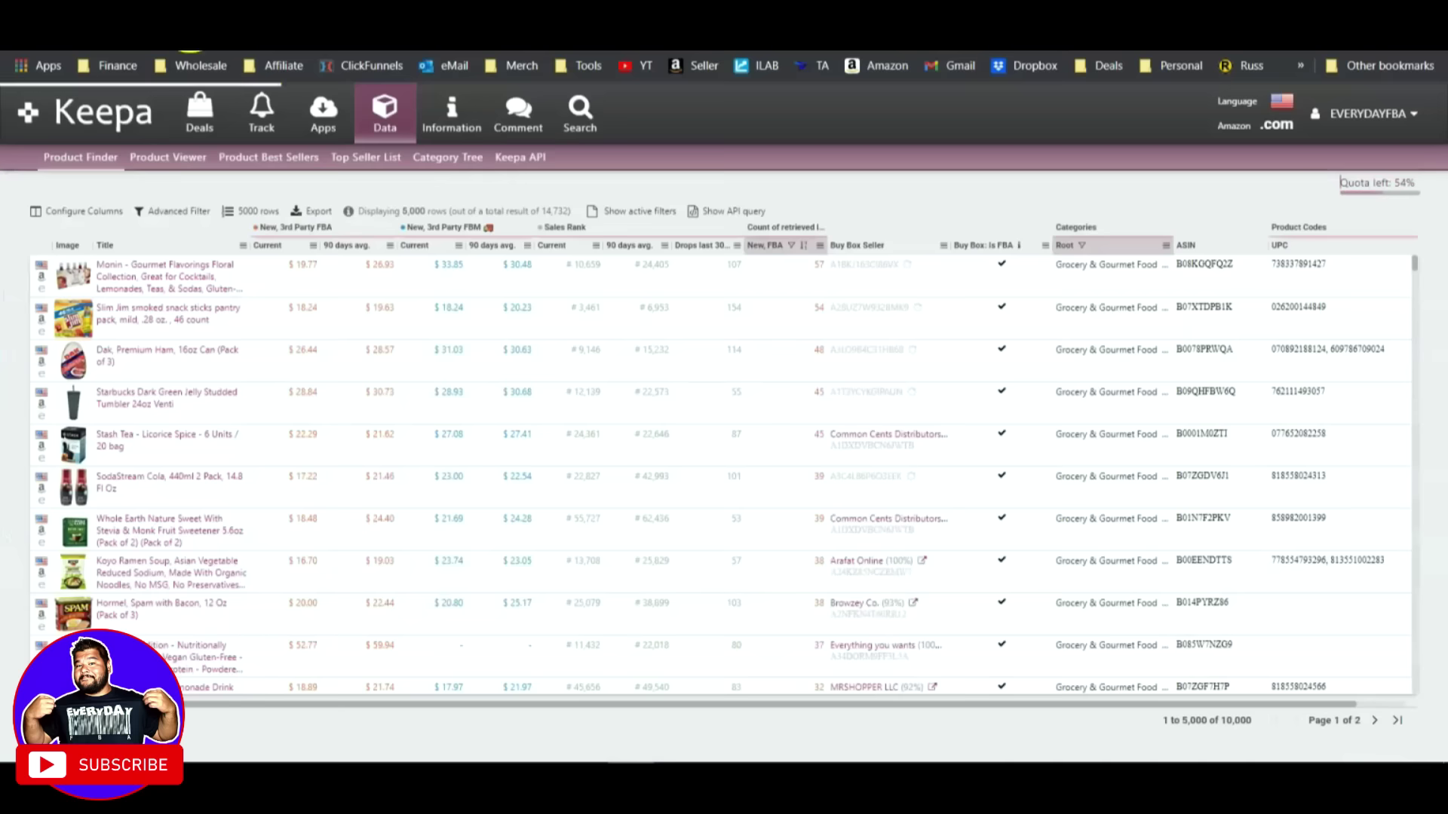
{"action": "left_click", "coordinate": [389, 498]}
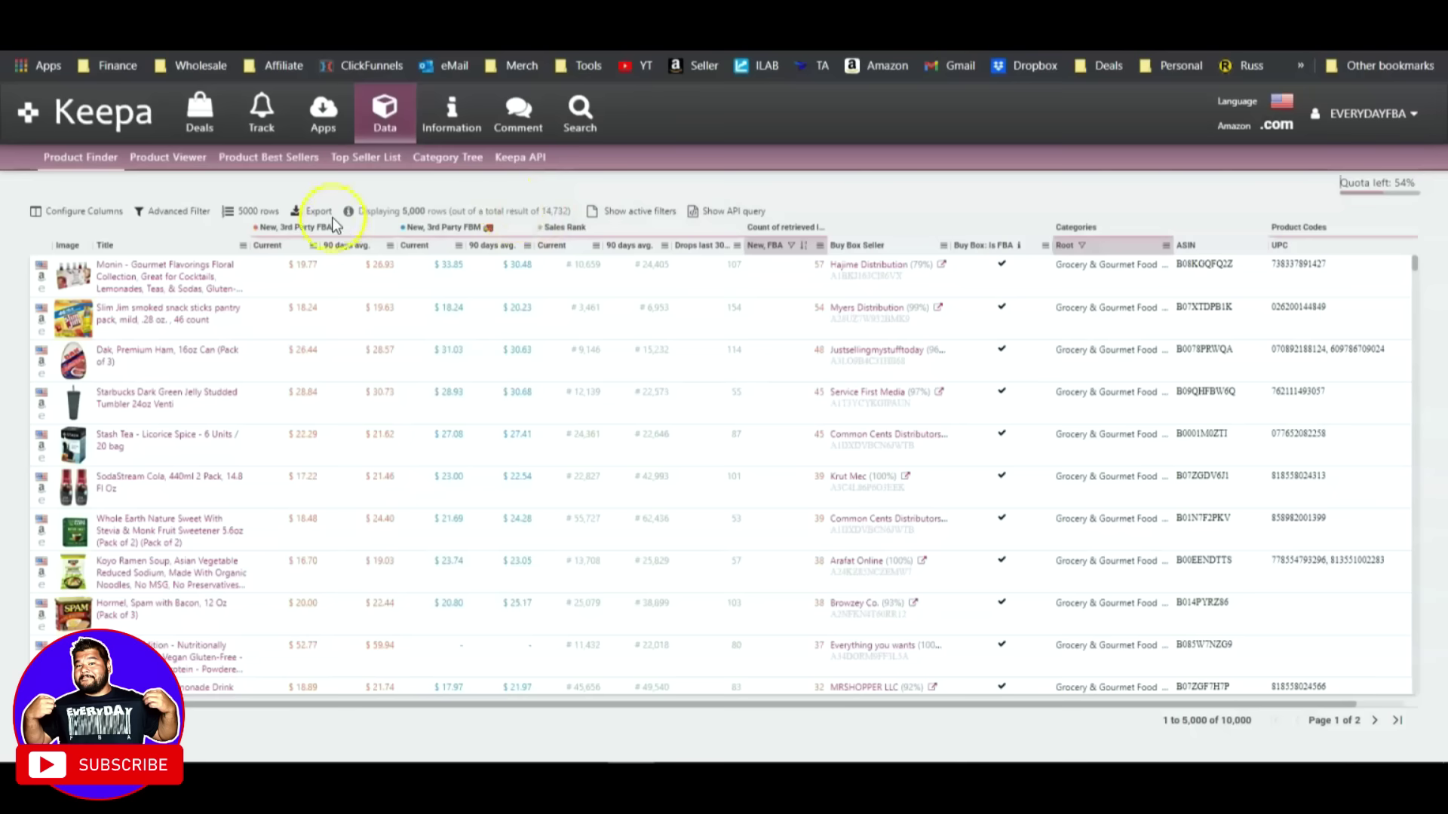
Check the 5000 rows-per-page options unchanged, then open the ASINGadget extension panel.
{"action": "left_click", "coordinate": [263, 212]}
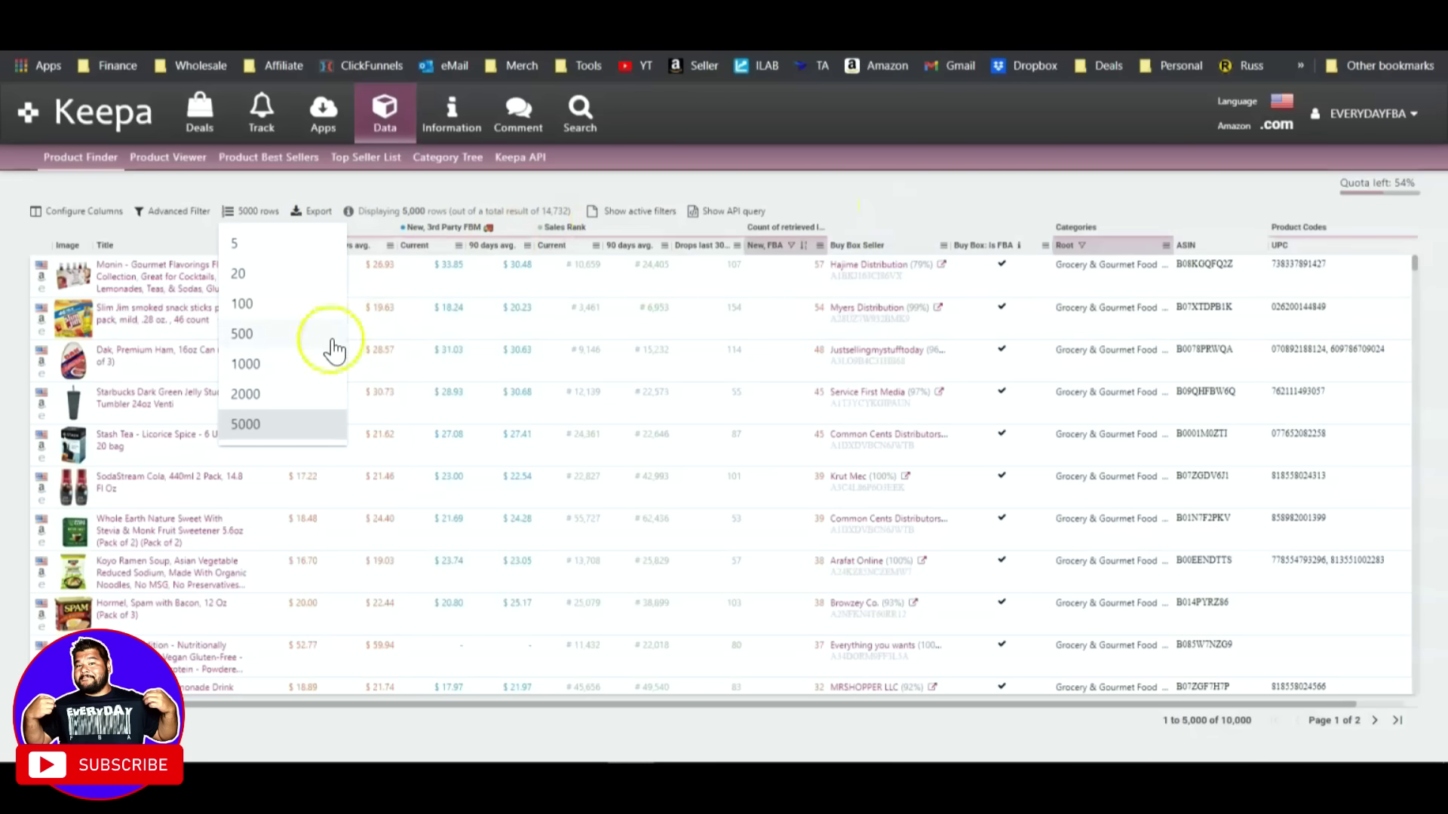
{"action": "left_click", "coordinate": [929, 187]}
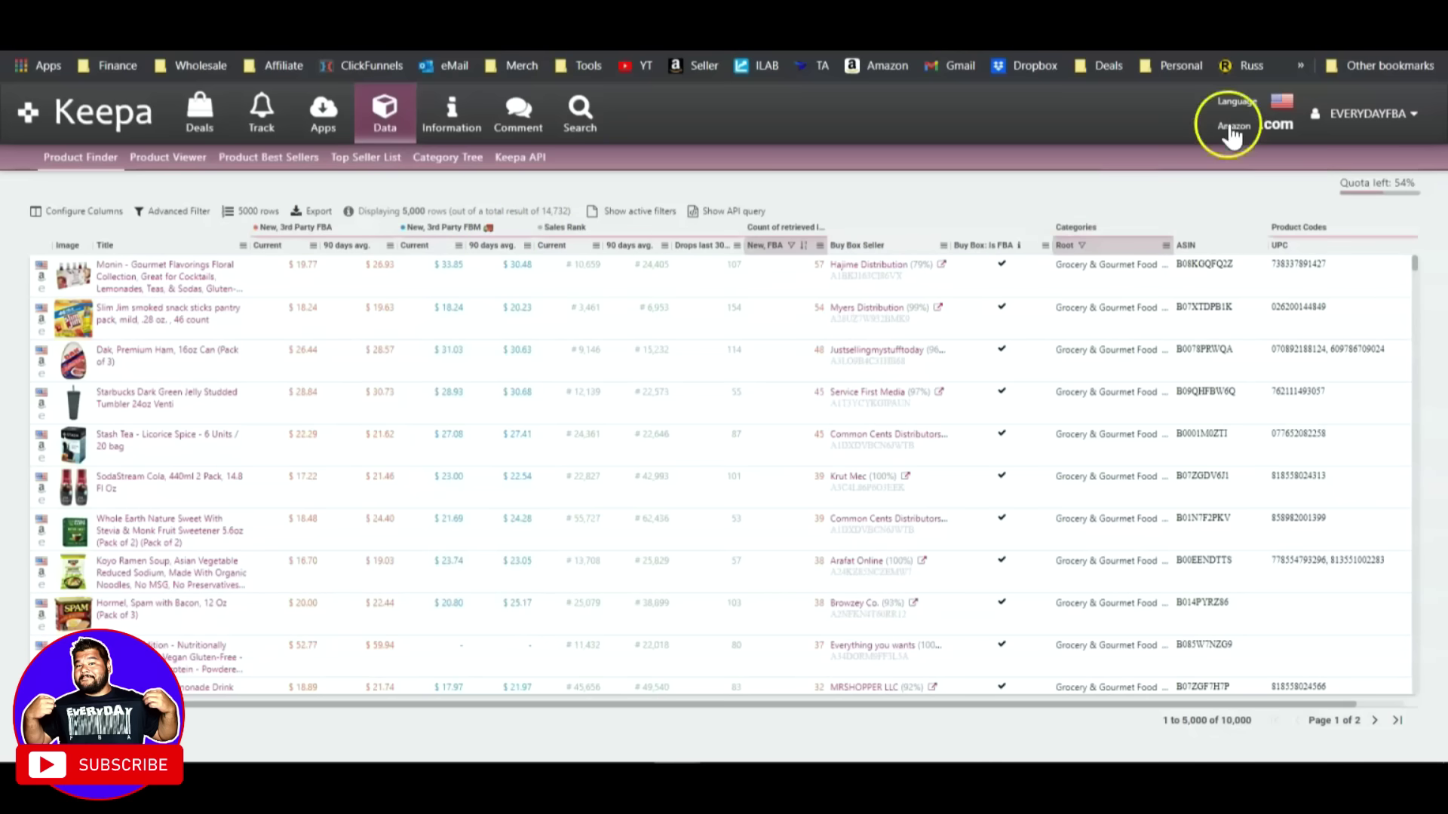
{"action": "left_click", "coordinate": [1254, 47]}
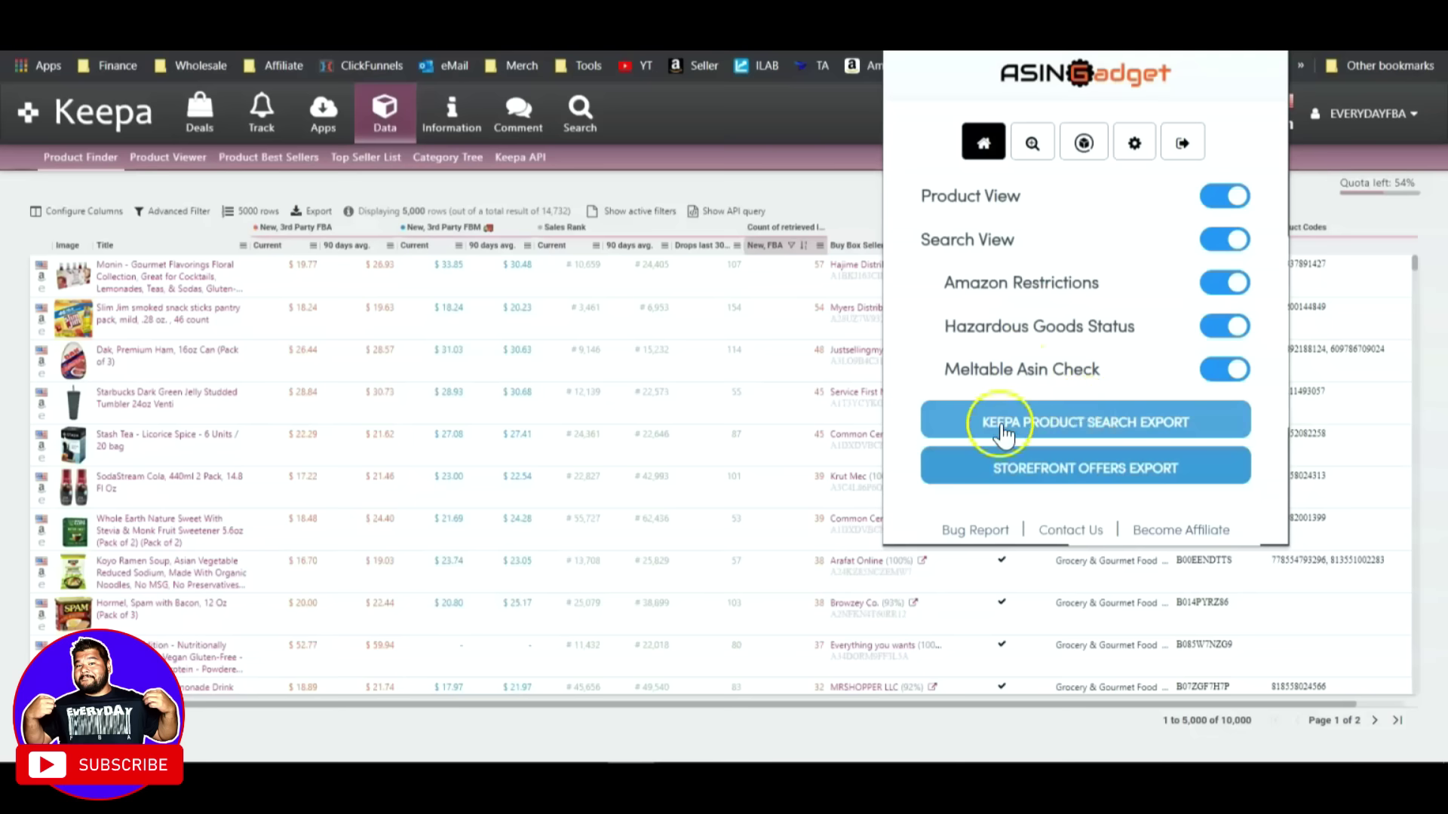
Copy Keepa's Product Finder API query URL into ASINGadget's URL field, replacing the old one.
{"action": "left_click", "coordinate": [1108, 423]}
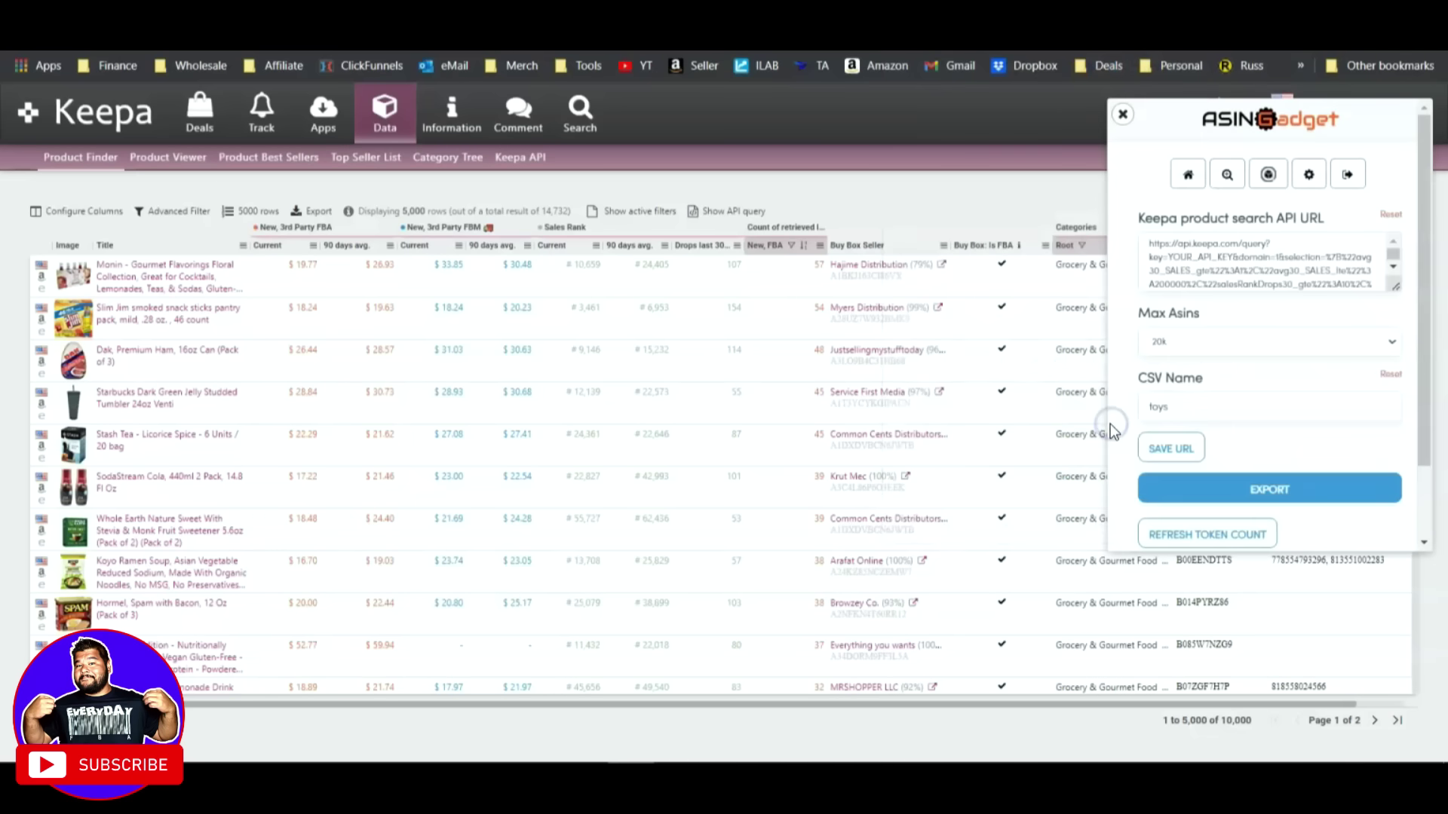
{"action": "left_click", "coordinate": [742, 208]}
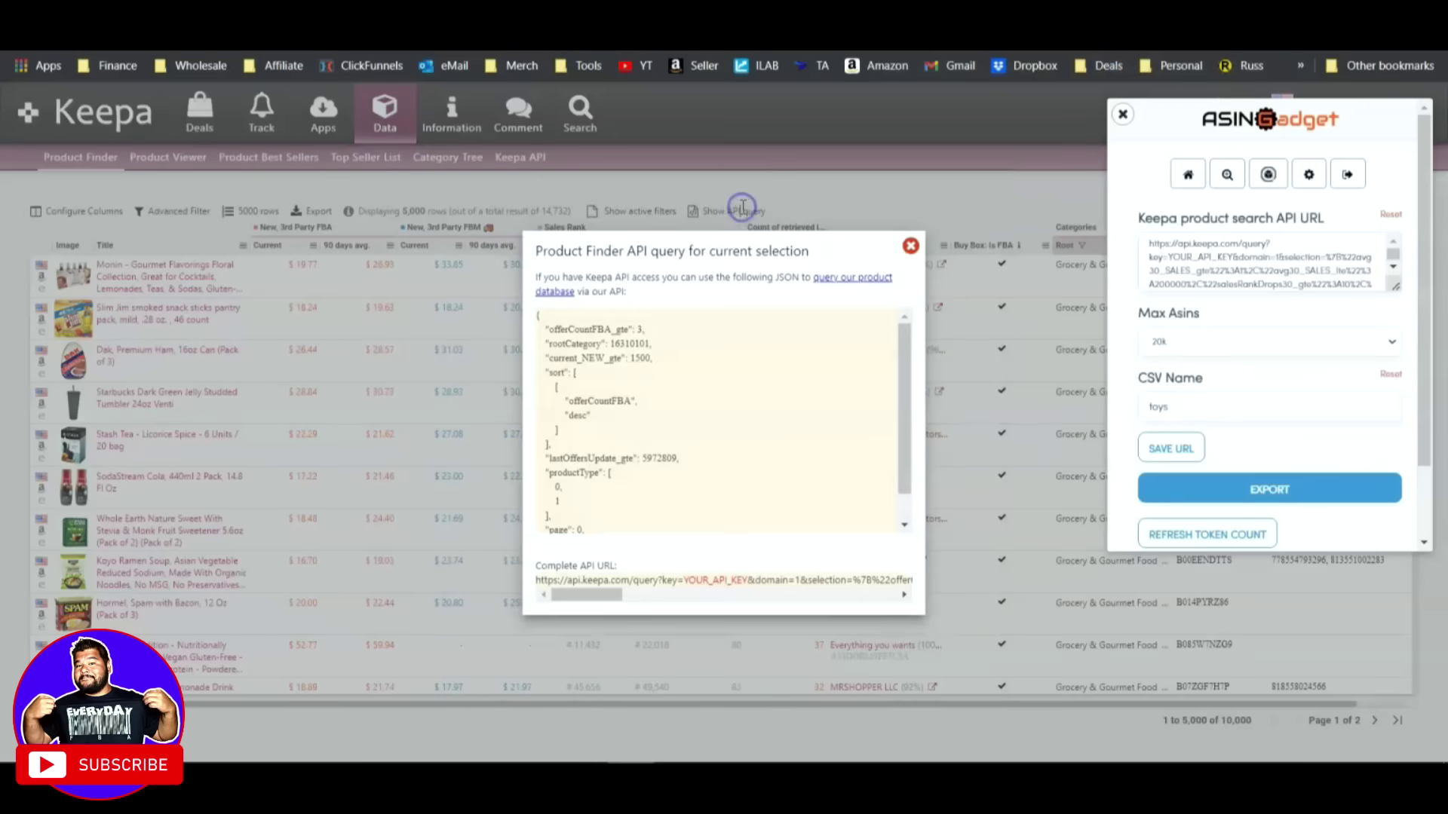
{"action": "left_click", "coordinate": [689, 579]}
{"action": "right_click", "coordinate": [689, 579]}
{"action": "left_click", "coordinate": [736, 586]}
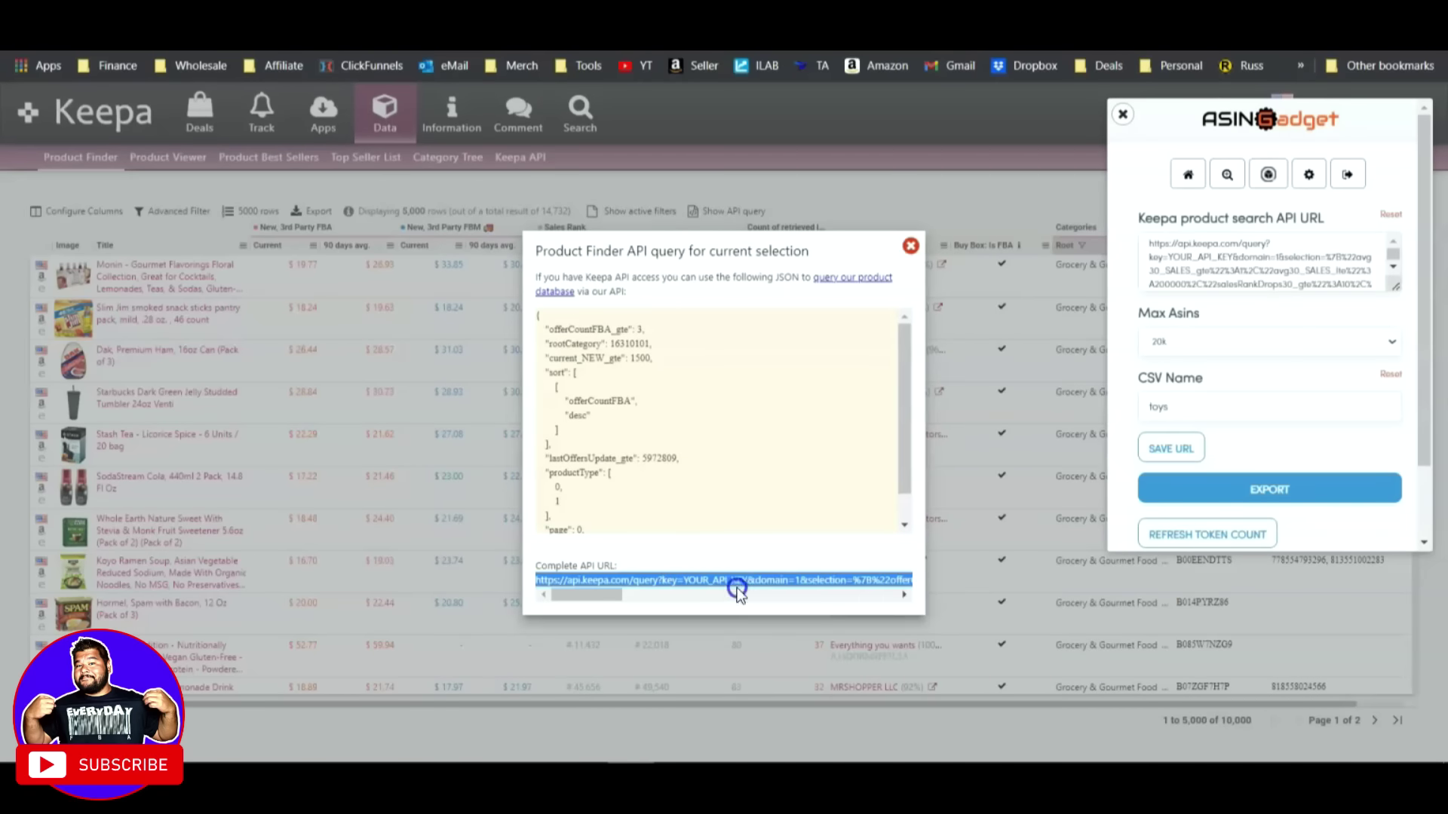
{"action": "left_click", "coordinate": [1387, 216]}
{"action": "right_click", "coordinate": [1191, 265]}
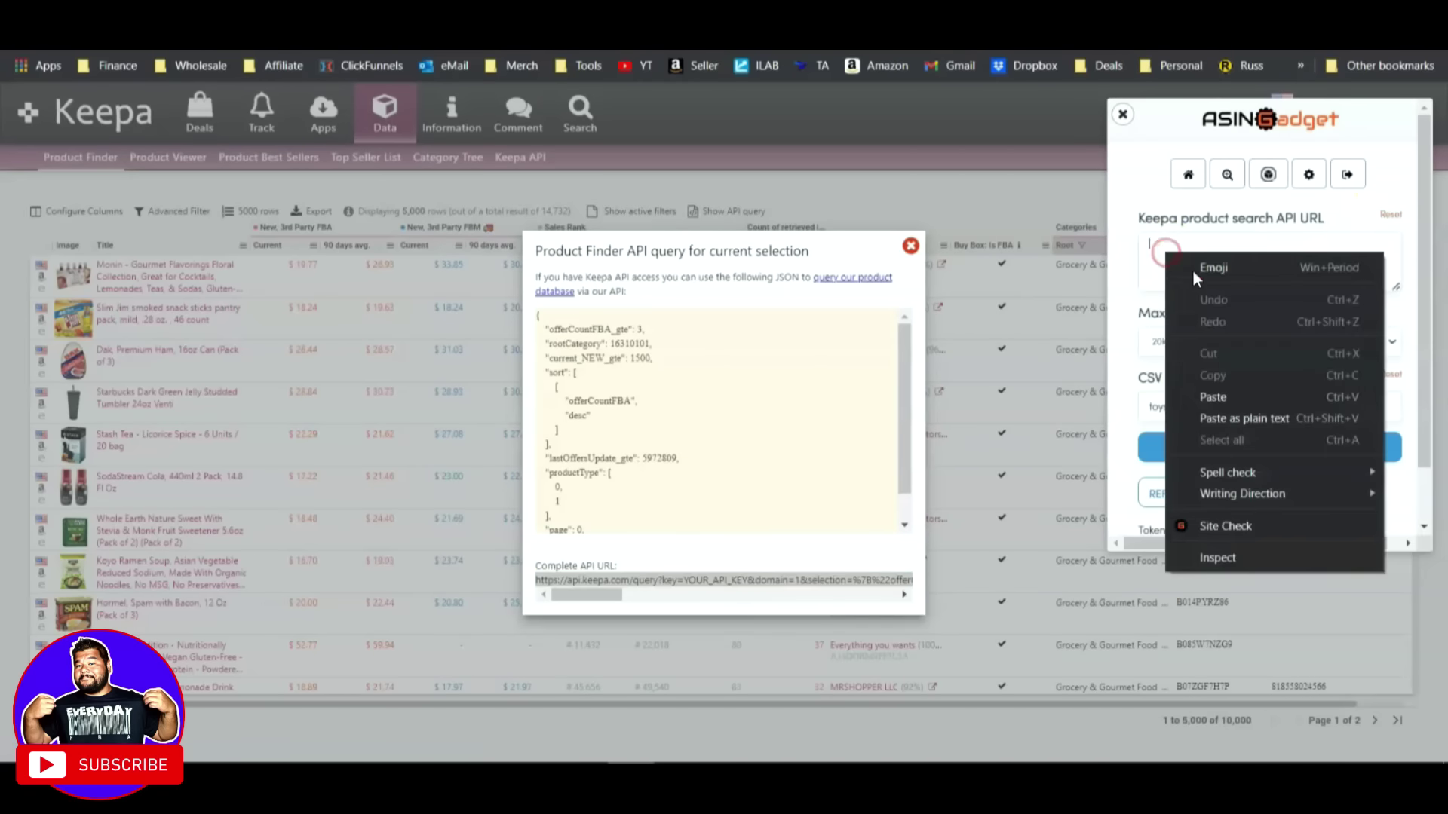
{"action": "left_click", "coordinate": [1234, 392]}
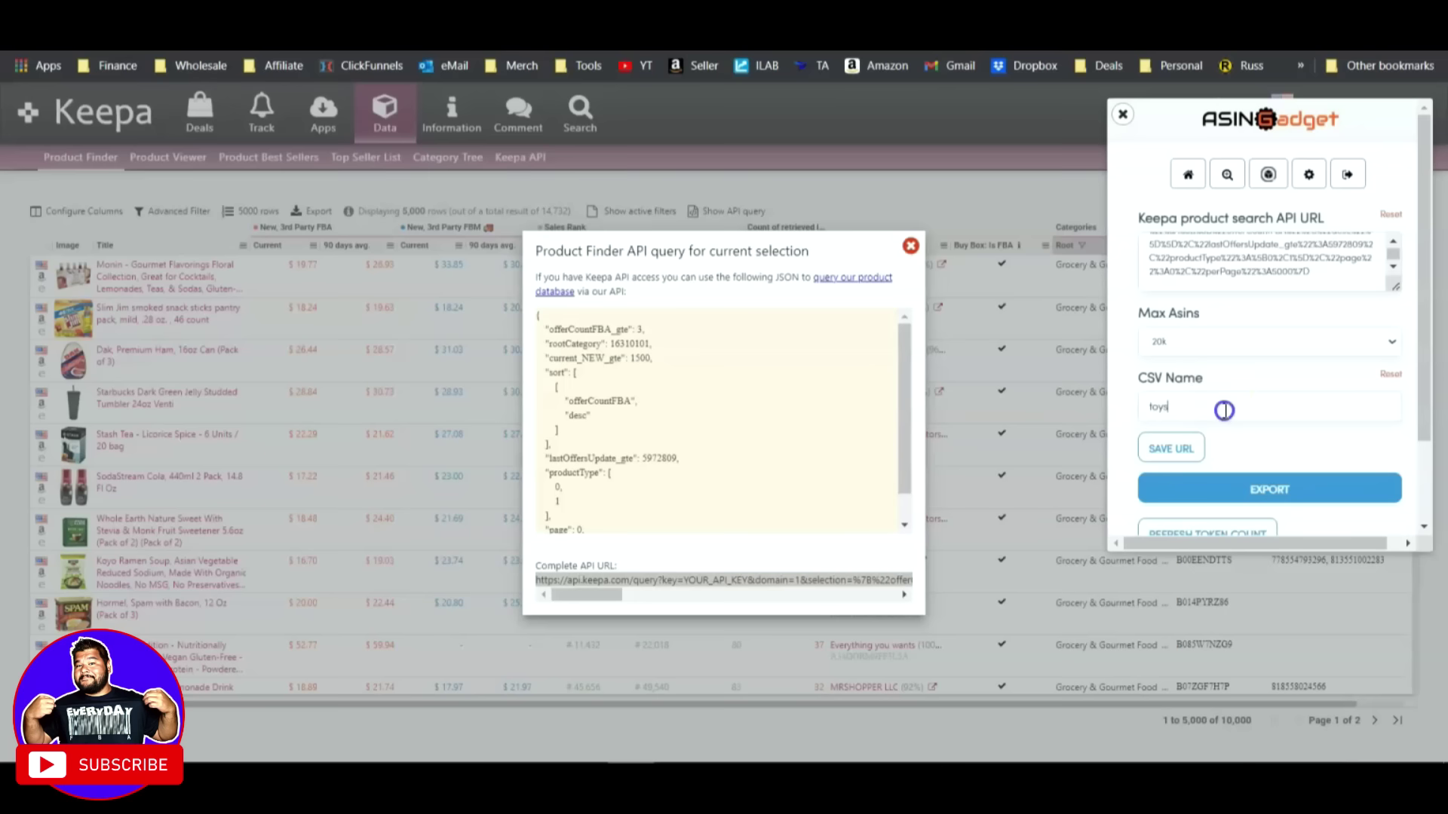
Rename the CSV from 'toys' to 'testing' and extract the query's ASINs into it.
{"action": "double_click", "coordinate": [1217, 404]}
{"action": "type", "text": "testing"}
{"action": "left_click", "coordinate": [1177, 377]}
{"action": "scroll", "coordinate": [1178, 377], "scroll_direction": "down", "scroll_amount": 2}
{"action": "left_click", "coordinate": [1237, 439]}
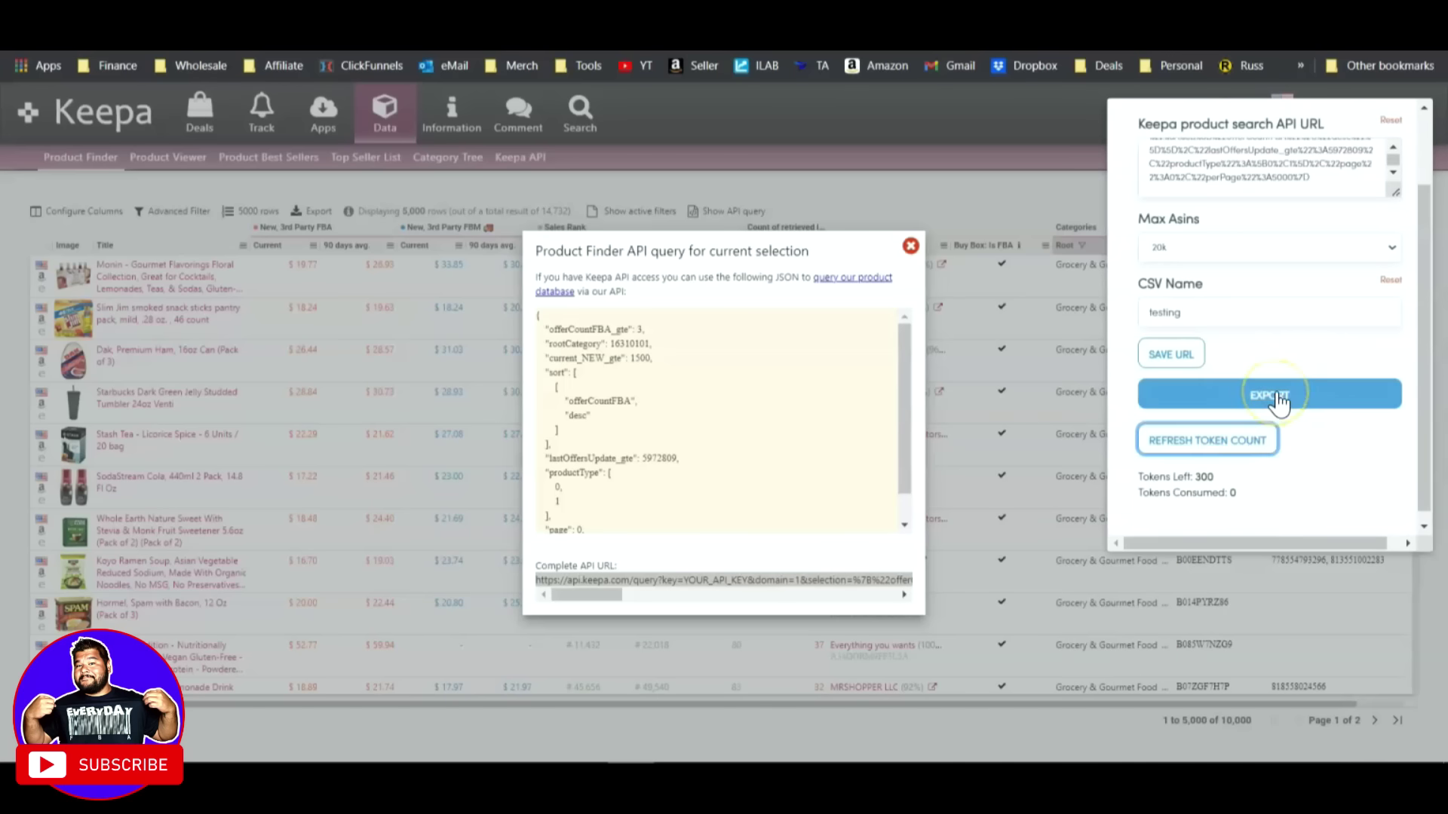
{"action": "scroll", "coordinate": [1271, 401], "scroll_direction": "up", "scroll_amount": 2}
{"action": "left_click", "coordinate": [1274, 486]}
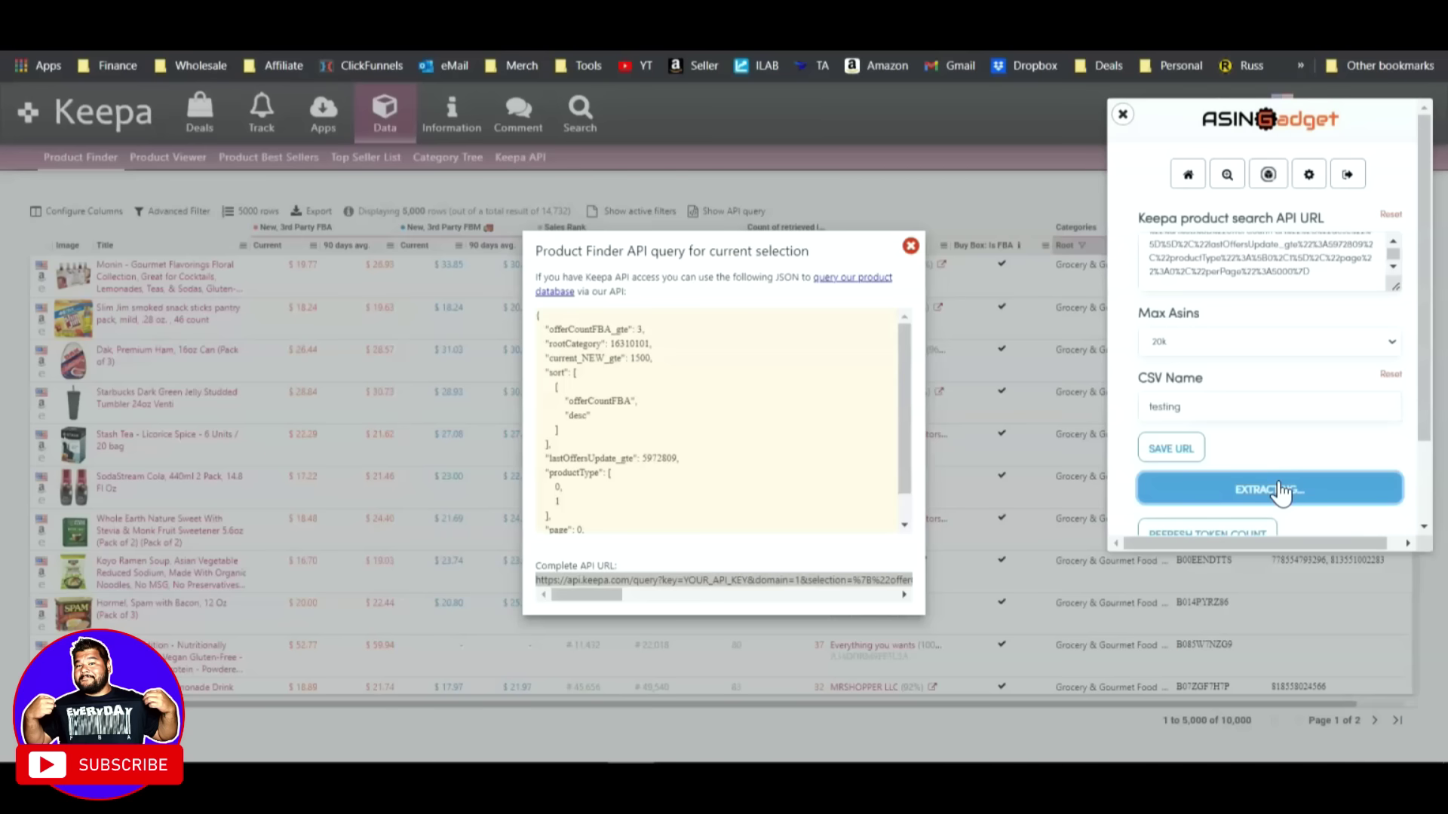
{"action": "scroll", "coordinate": [1280, 492], "scroll_direction": "down", "scroll_amount": 2}
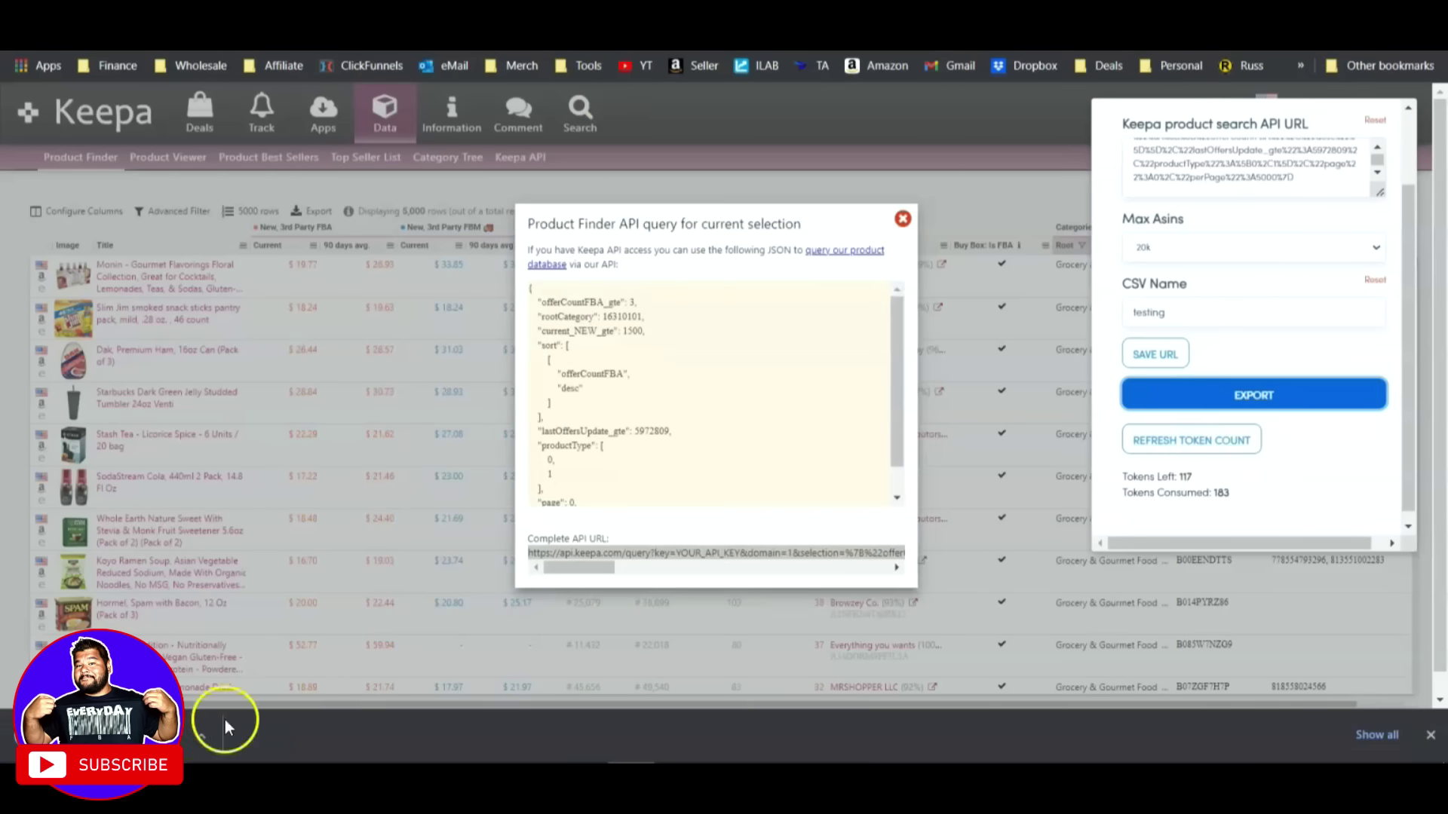
Open the downloaded 'testing' CSV in Excel and scroll through its asin column.
{"action": "left_click", "coordinate": [224, 720]}
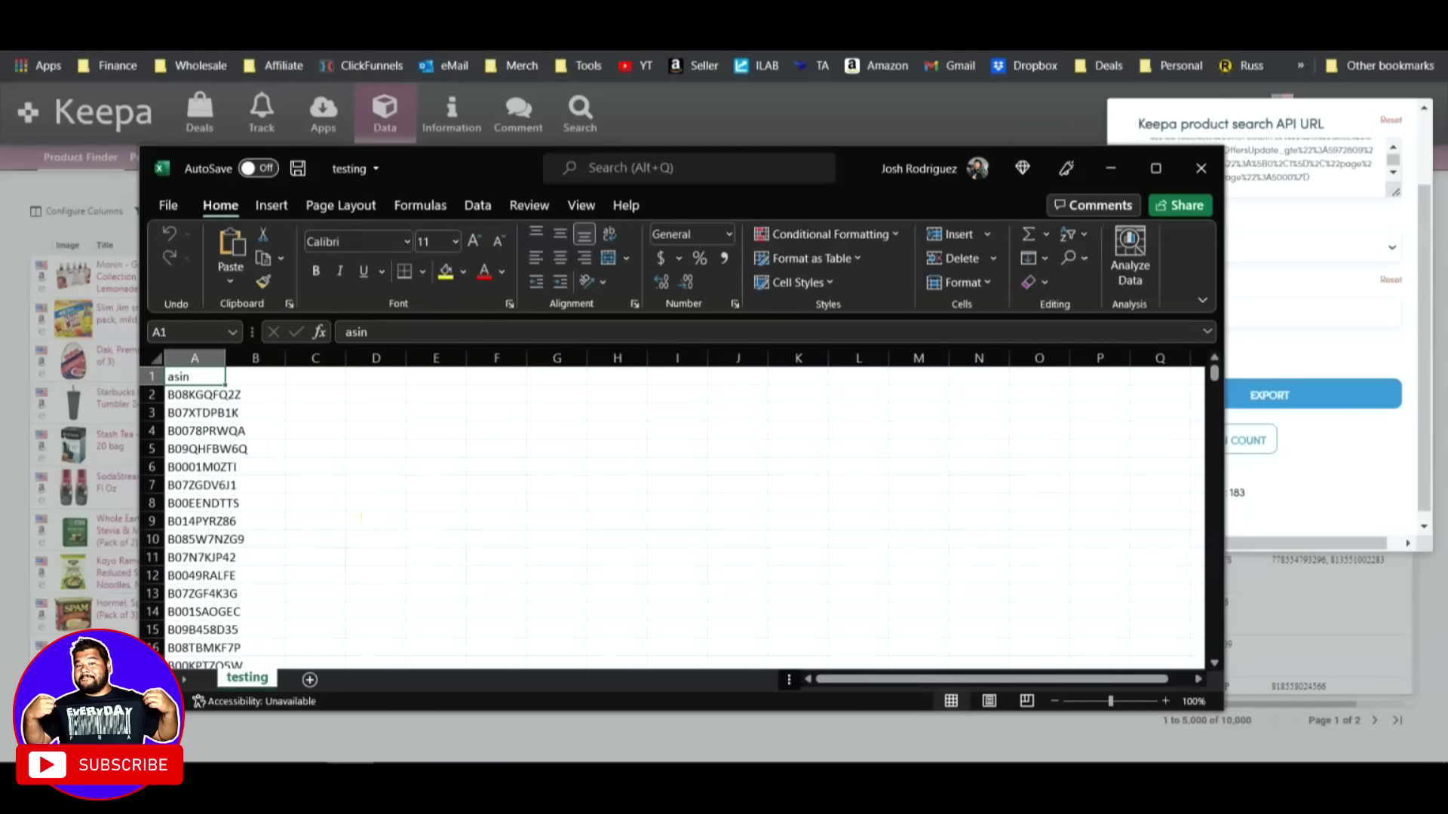
{"action": "scroll", "coordinate": [437, 469], "scroll_direction": "down", "scroll_amount": 18}
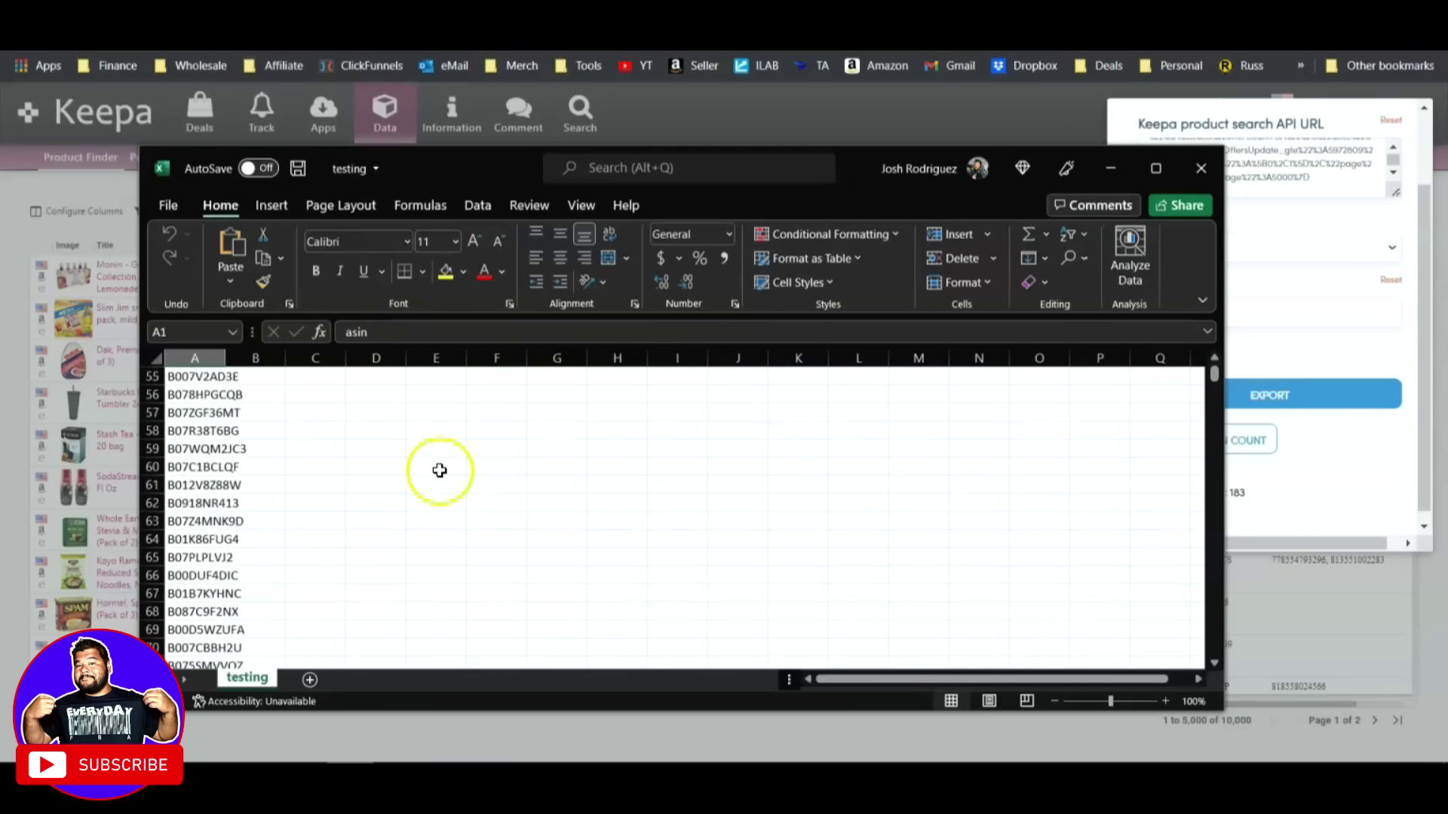
{"action": "scroll", "coordinate": [441, 470], "scroll_direction": "down", "scroll_amount": 20}
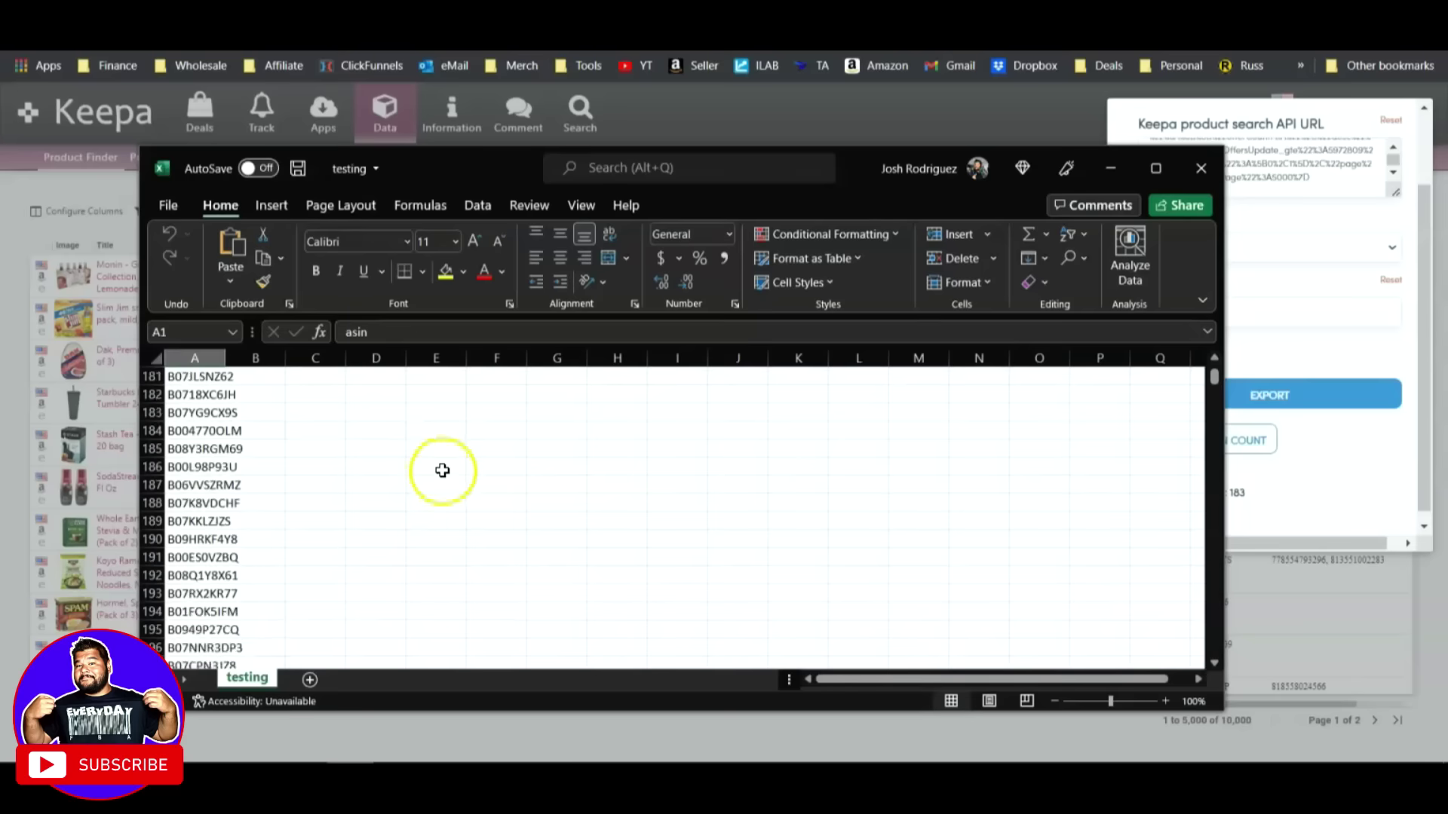
{"action": "scroll", "coordinate": [443, 470], "scroll_direction": "down", "scroll_amount": 20}
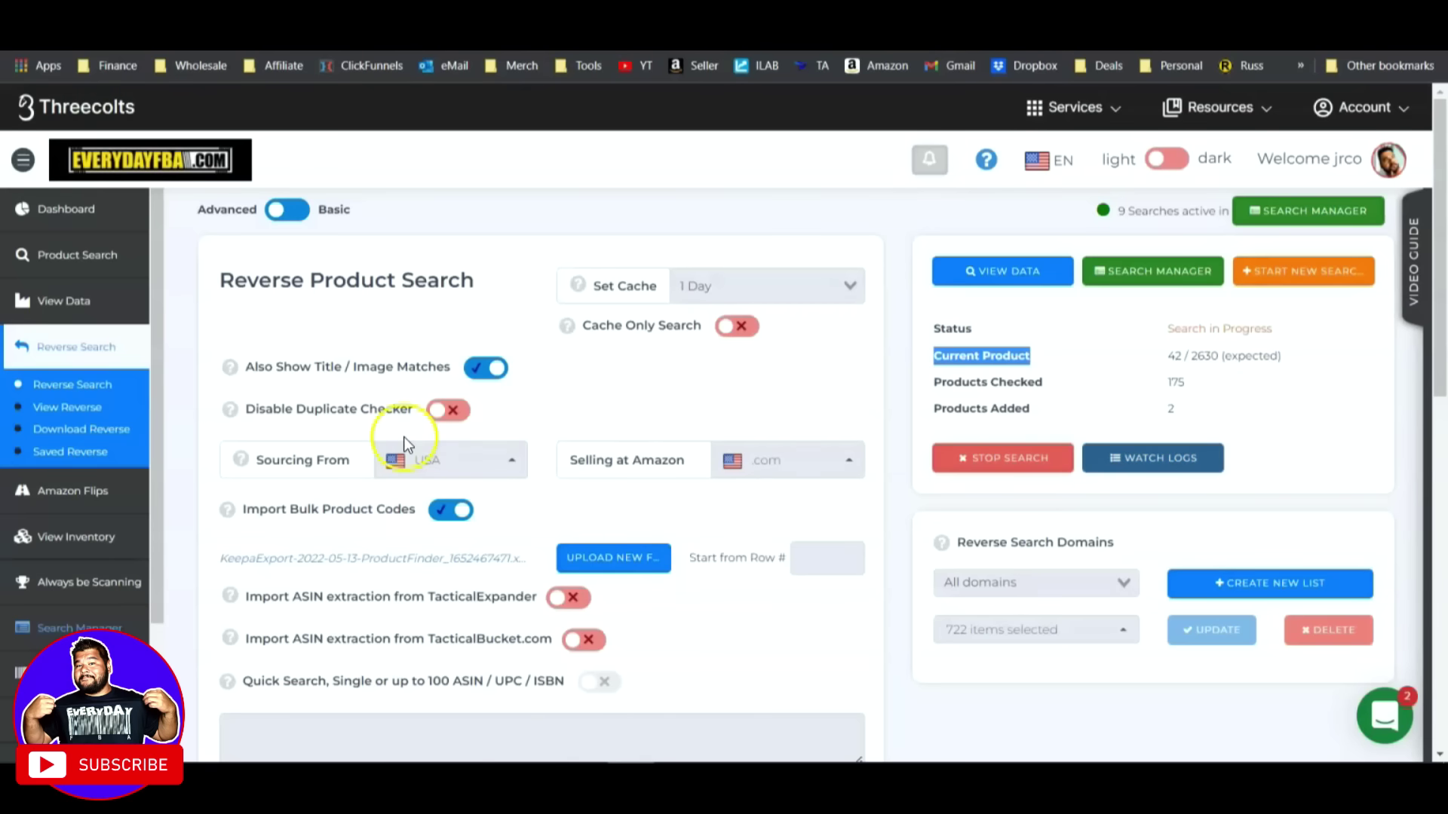
Point out the Import Bulk Product Codes option and the products-added progress counter in the reverse search.
{"action": "left_click_drag", "start_coordinate": [244, 513], "coordinate": [328, 511]}
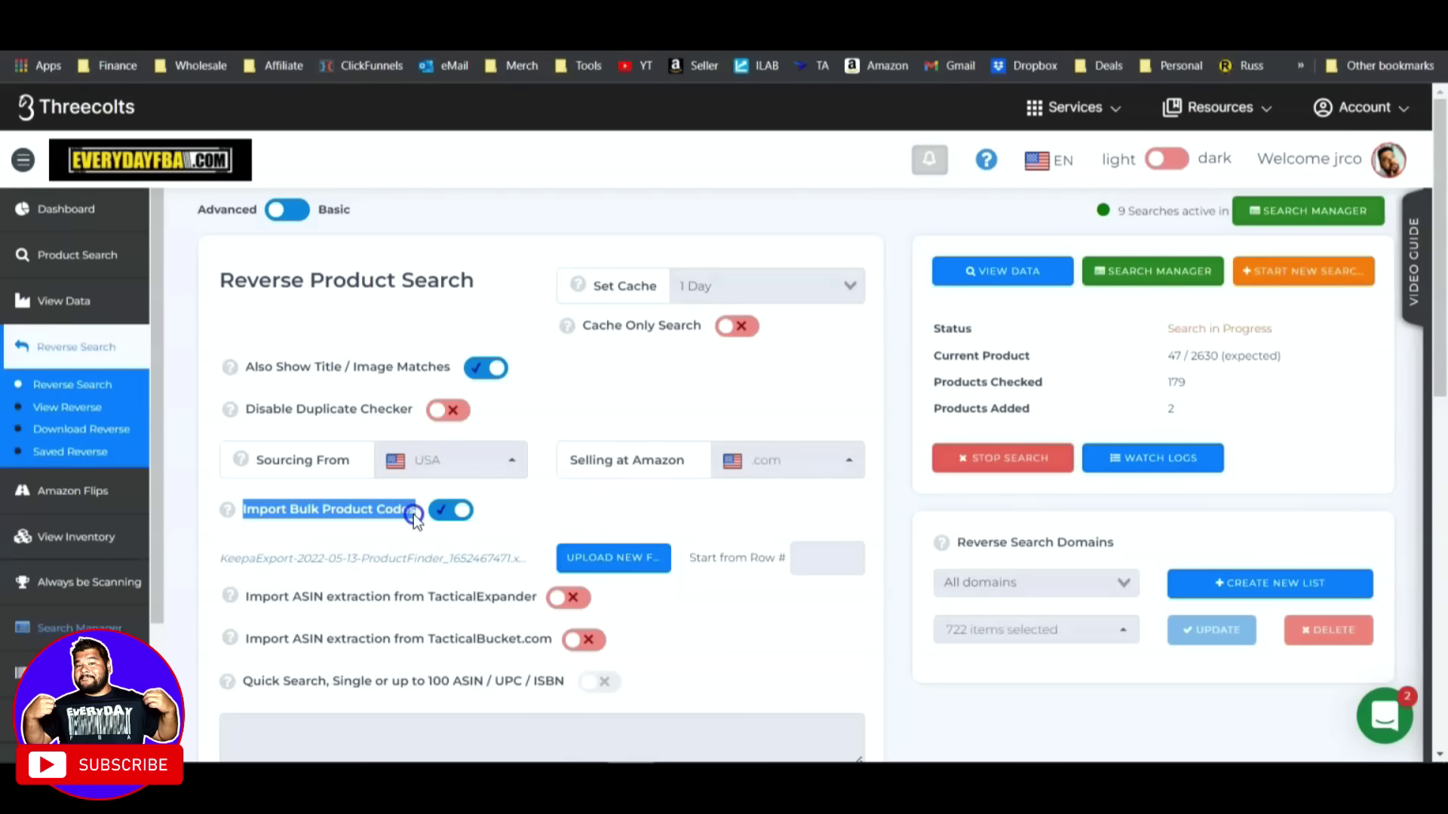
{"action": "left_click", "coordinate": [543, 502]}
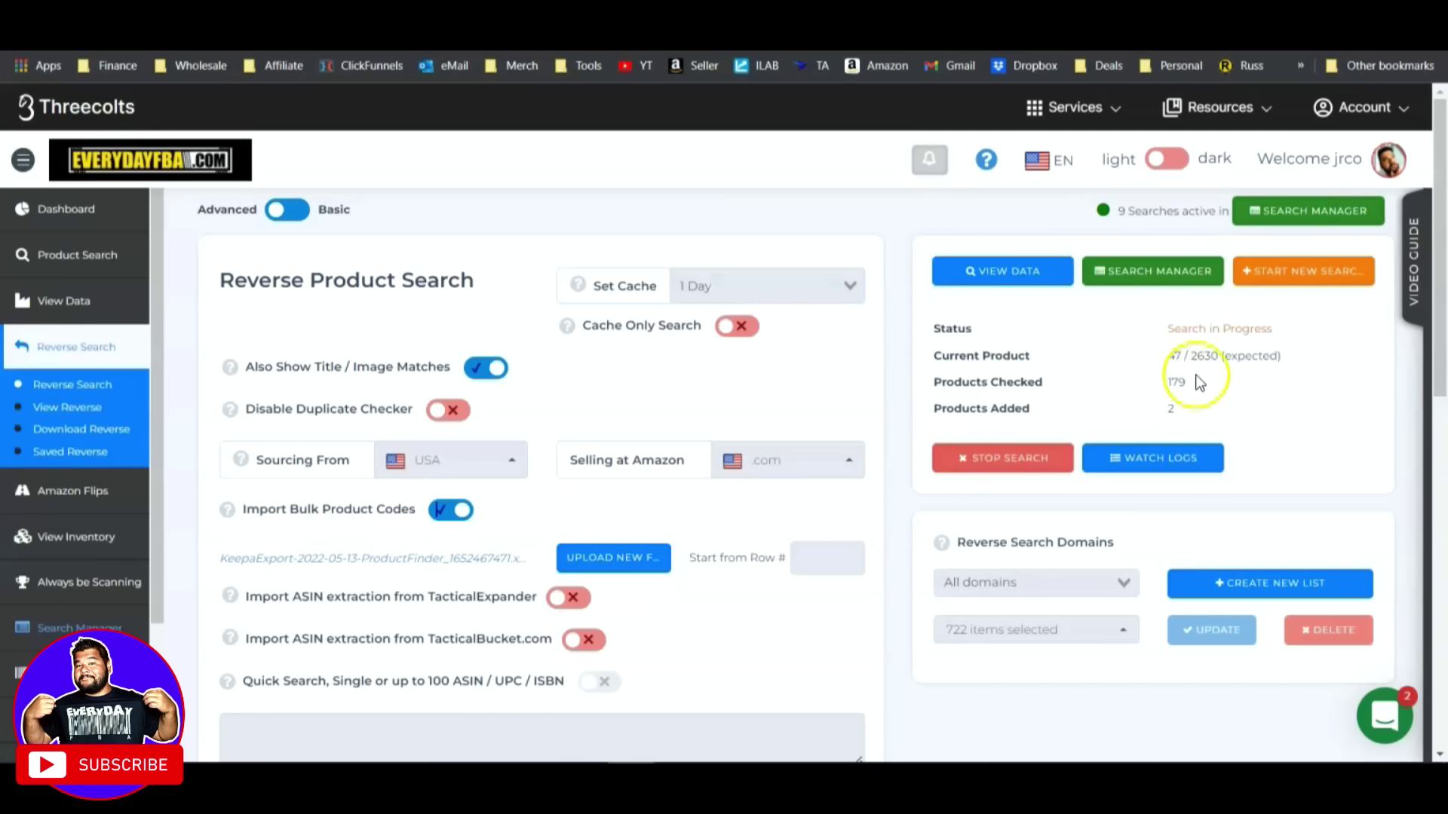
{"action": "double_click", "coordinate": [1171, 409]}
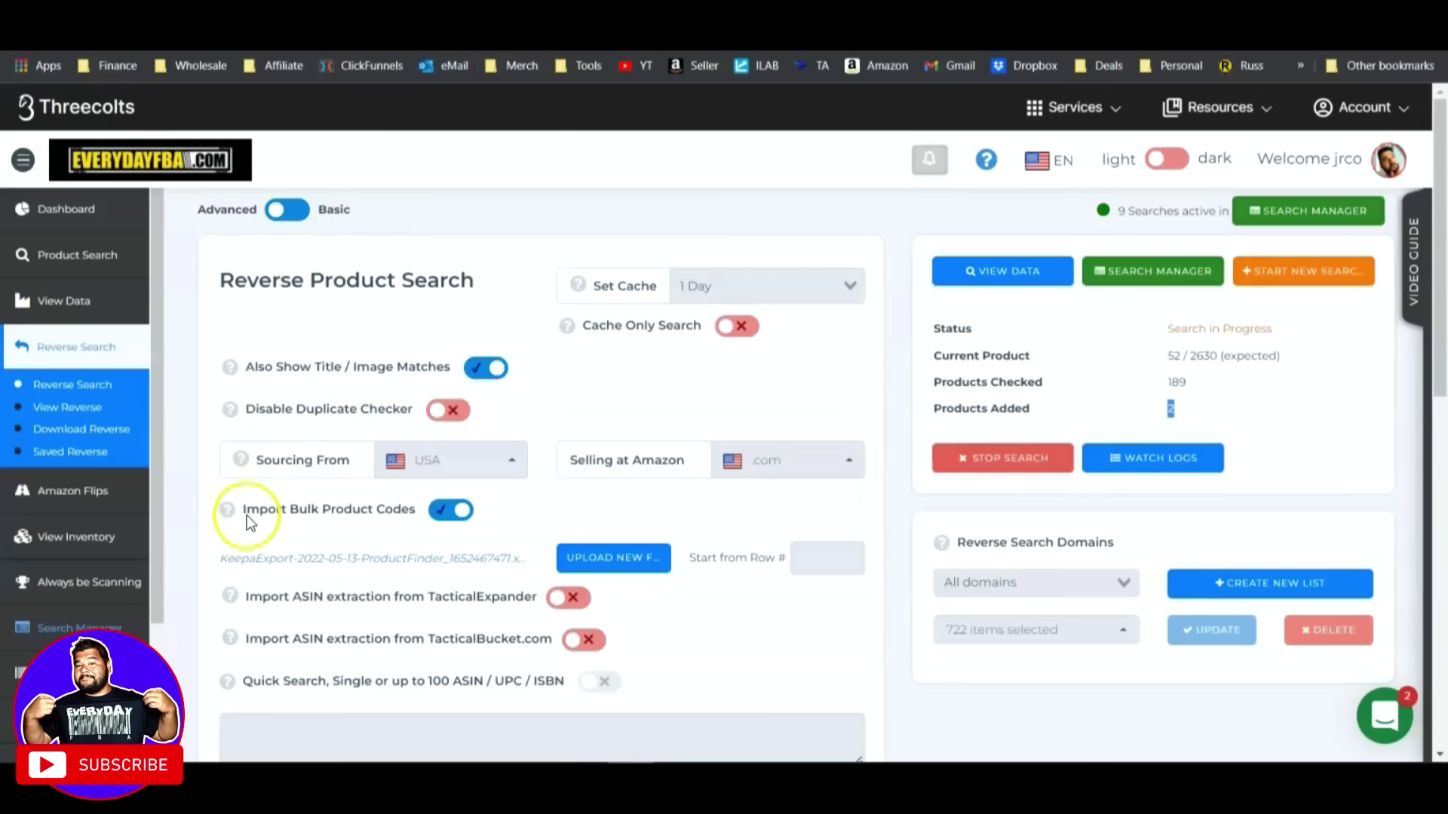
{"action": "left_click_drag", "start_coordinate": [245, 514], "coordinate": [317, 520]}
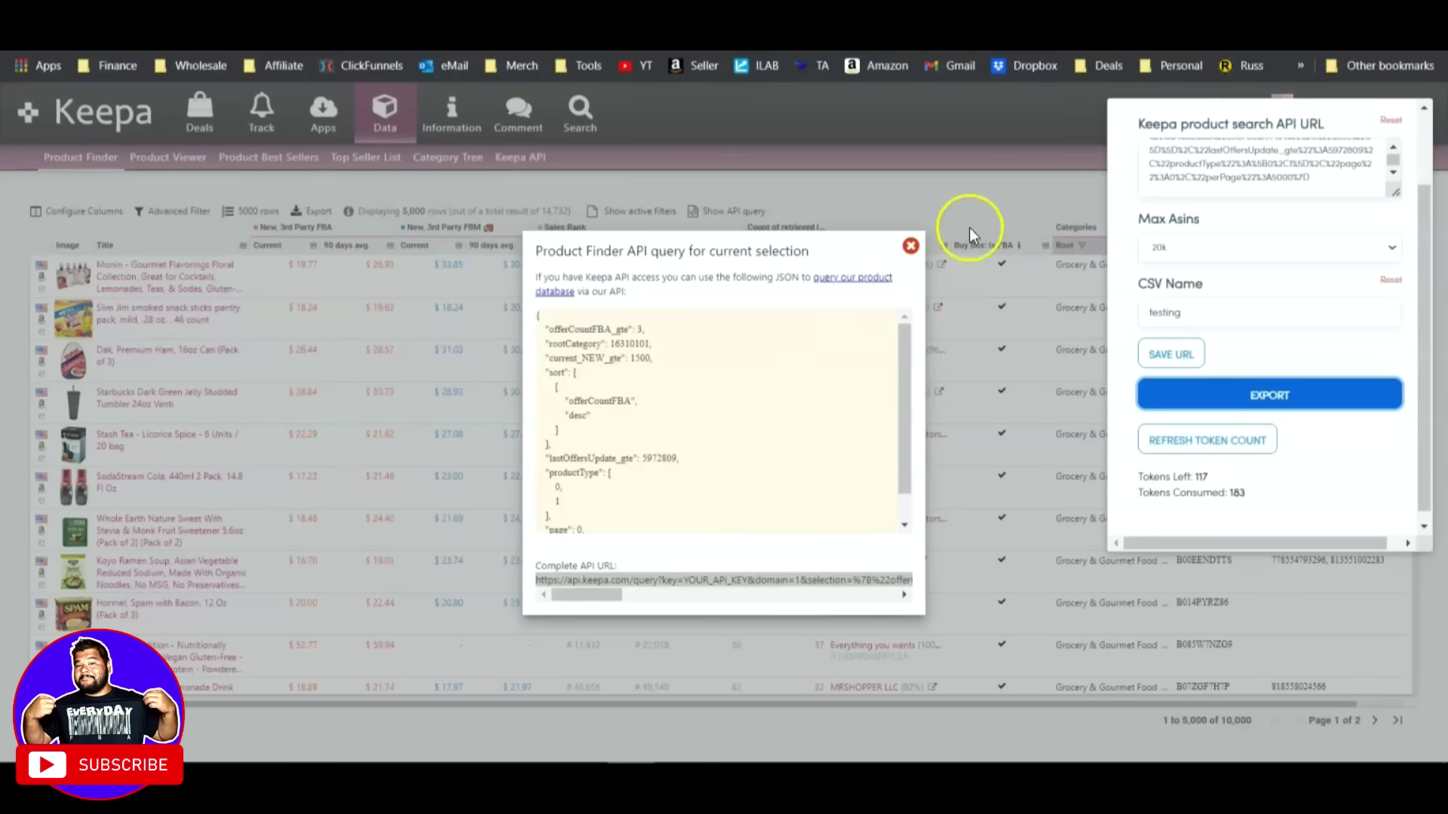
Close Keepa's Product Finder API query dialog and bring back the Advanced Filter form.
{"action": "left_click", "coordinate": [910, 246]}
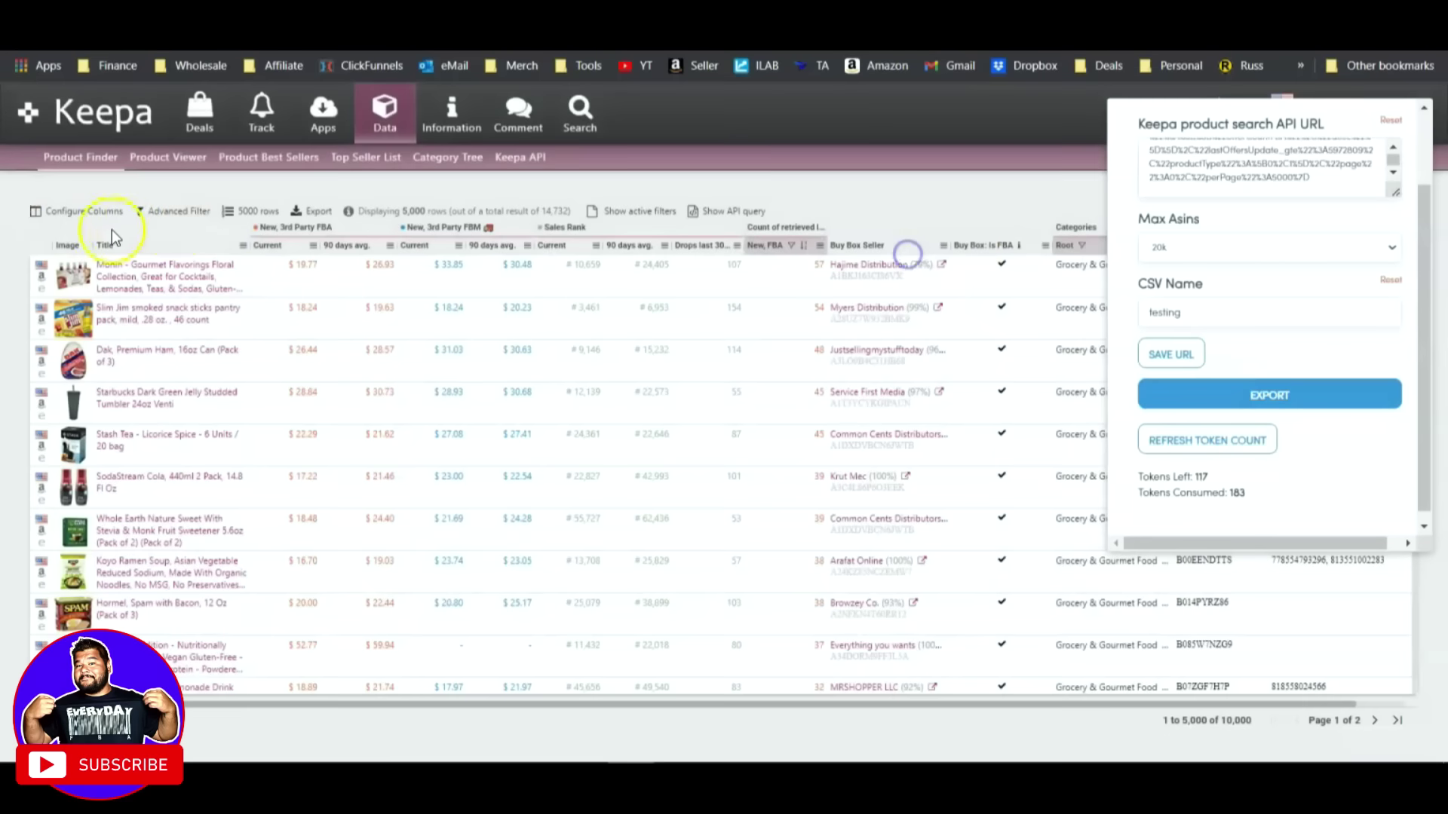
{"action": "left_click", "coordinate": [175, 211]}
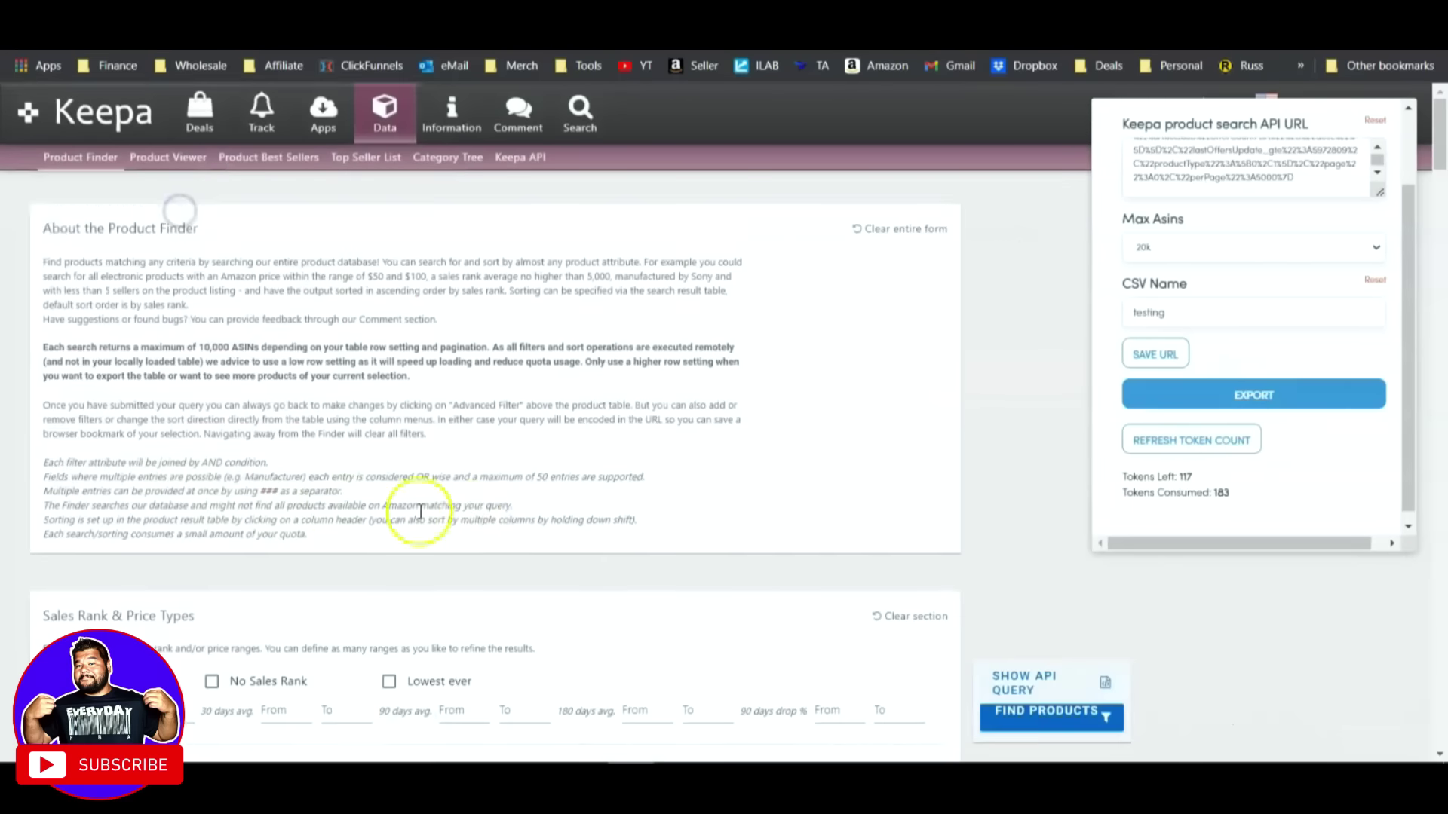
{"action": "scroll", "coordinate": [500, 467], "scroll_direction": "down", "scroll_amount": 5}
Search Amazon for 'trader joes coffee' and scroll through the results.
{"action": "key", "text": "ctrl+Tab"}
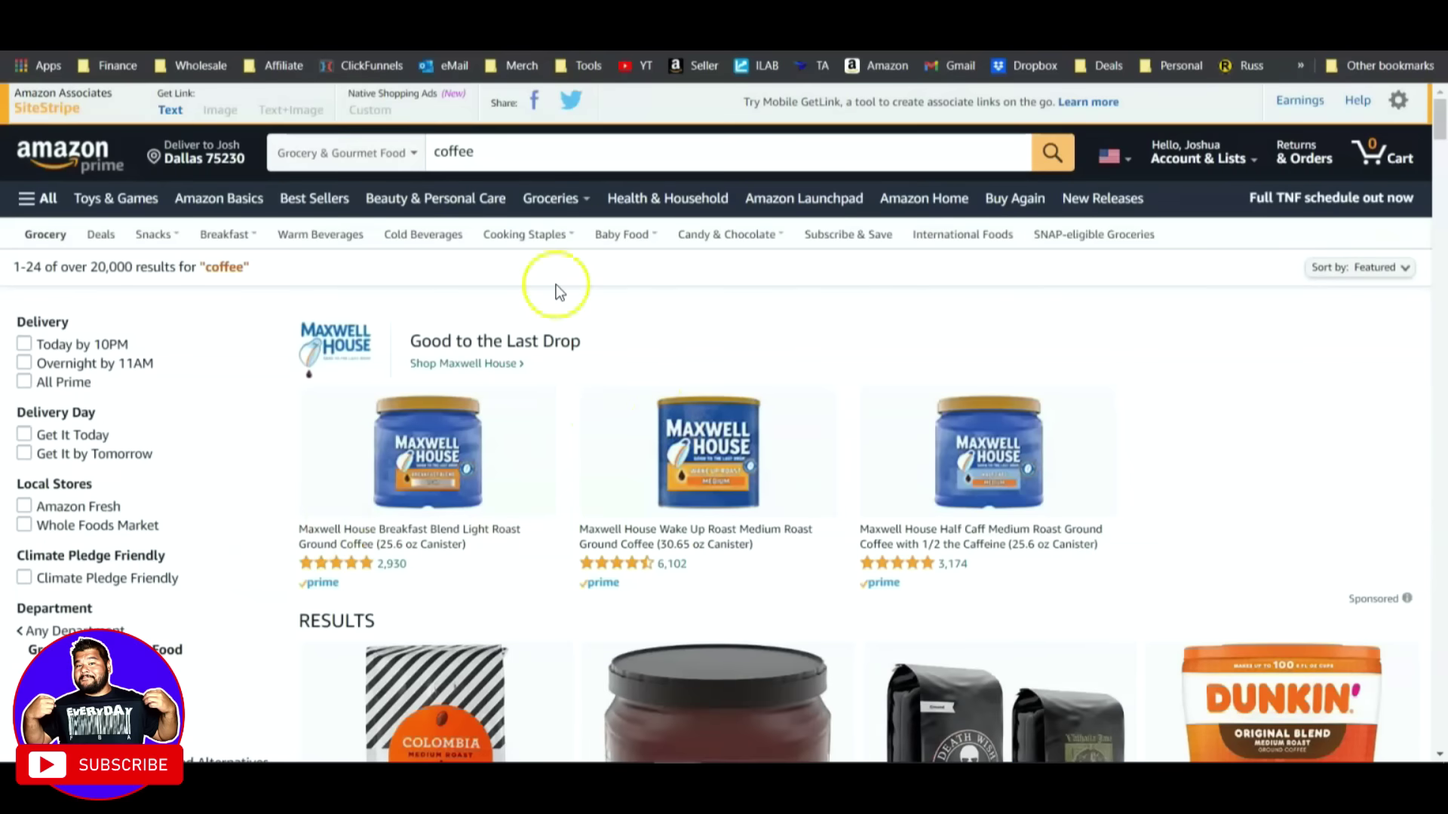
{"action": "left_click", "coordinate": [436, 151]}
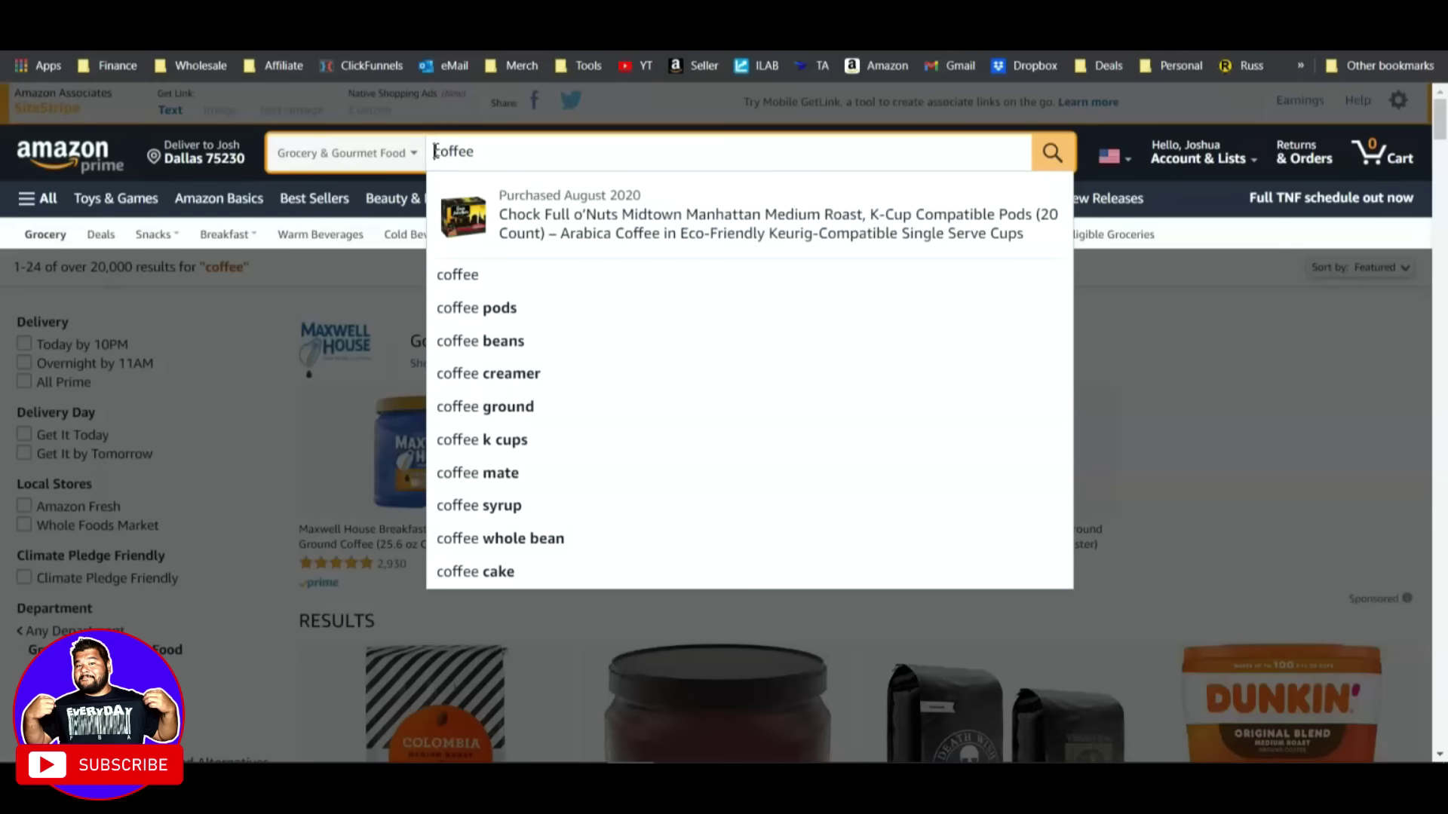
{"action": "type", "text": "trad"}
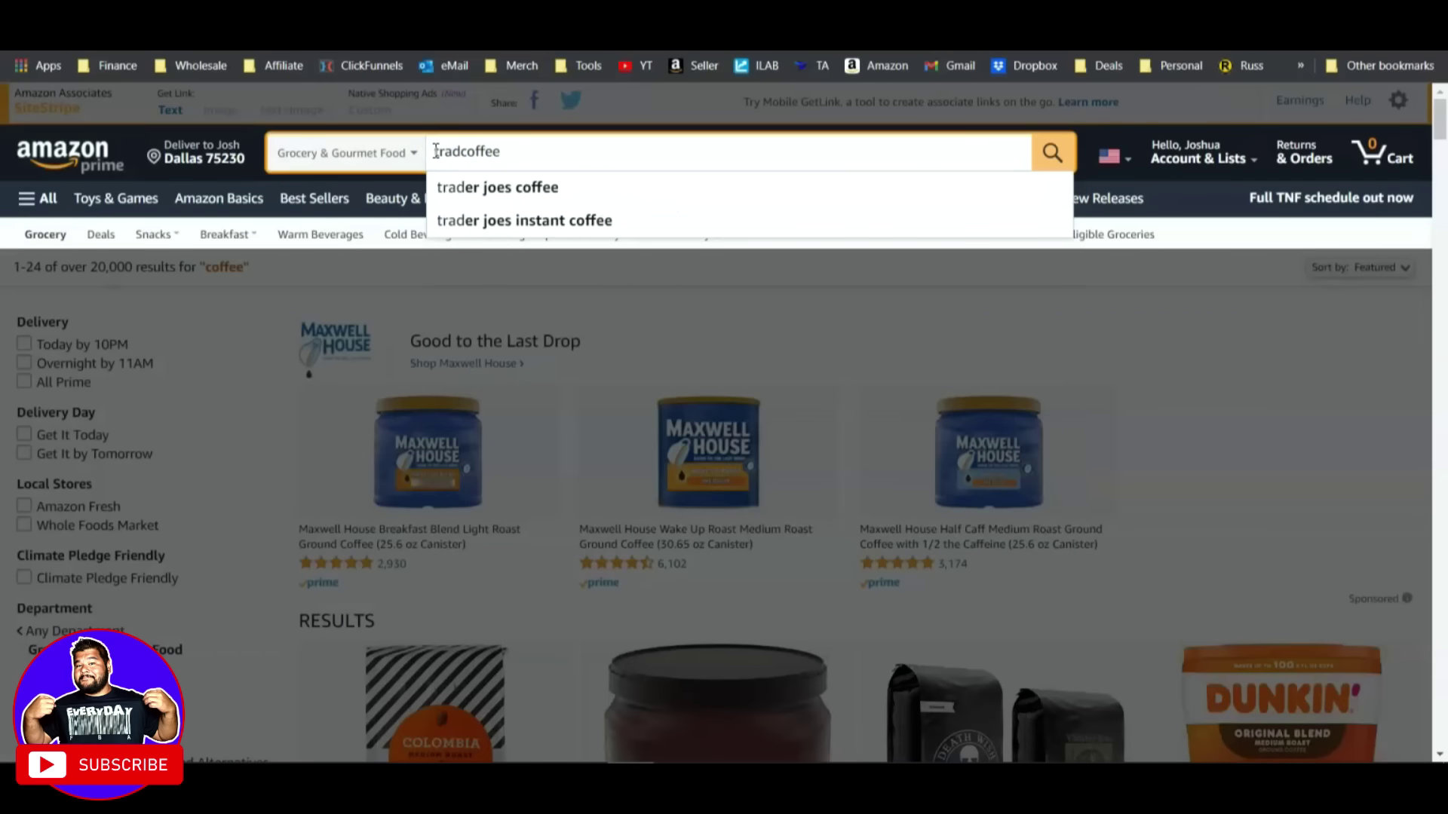
{"action": "left_click", "coordinate": [484, 190]}
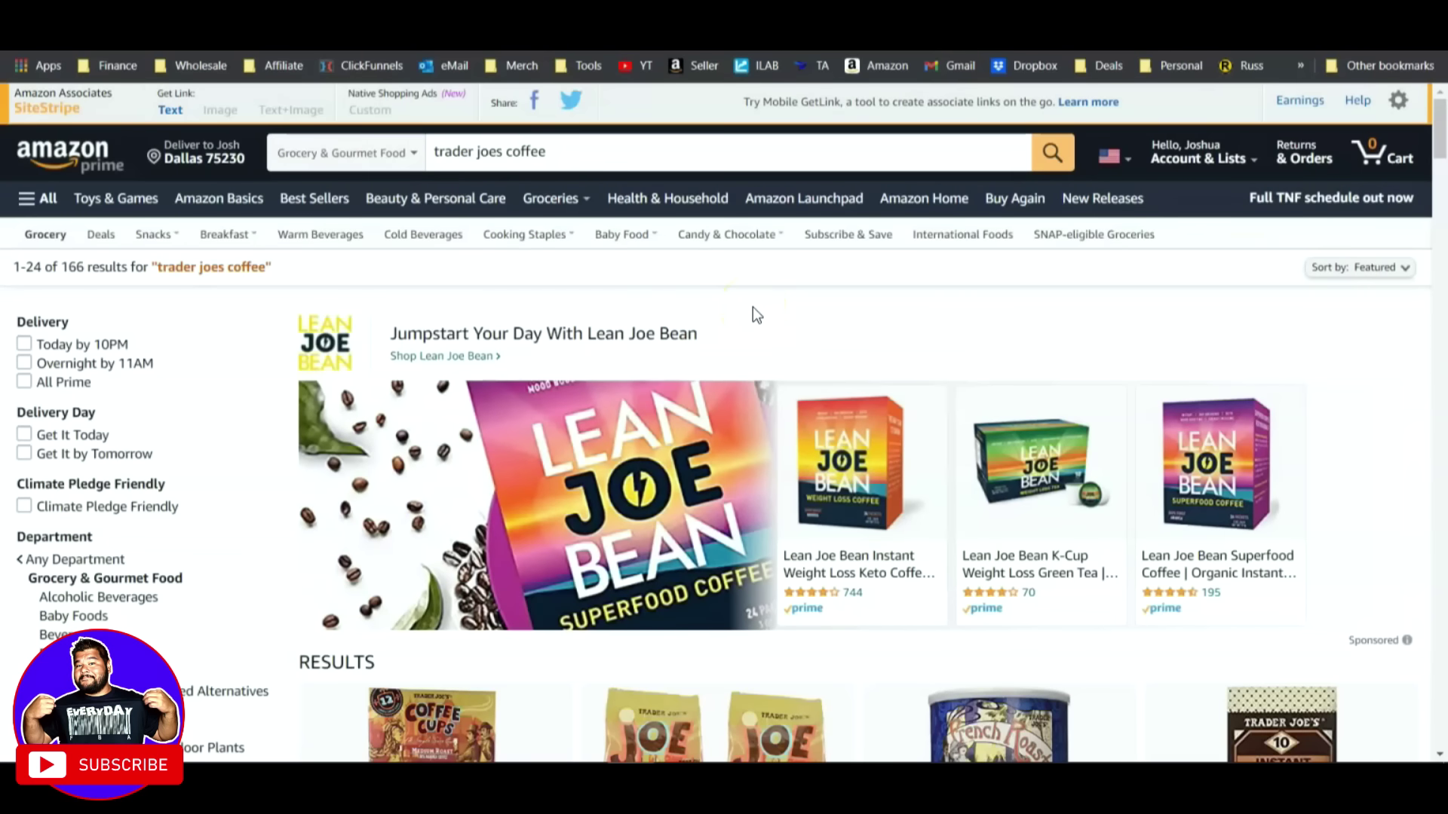
{"action": "scroll", "coordinate": [756, 316], "scroll_direction": "down", "scroll_amount": 8}
{"action": "scroll", "coordinate": [756, 315], "scroll_direction": "down", "scroll_amount": 1}
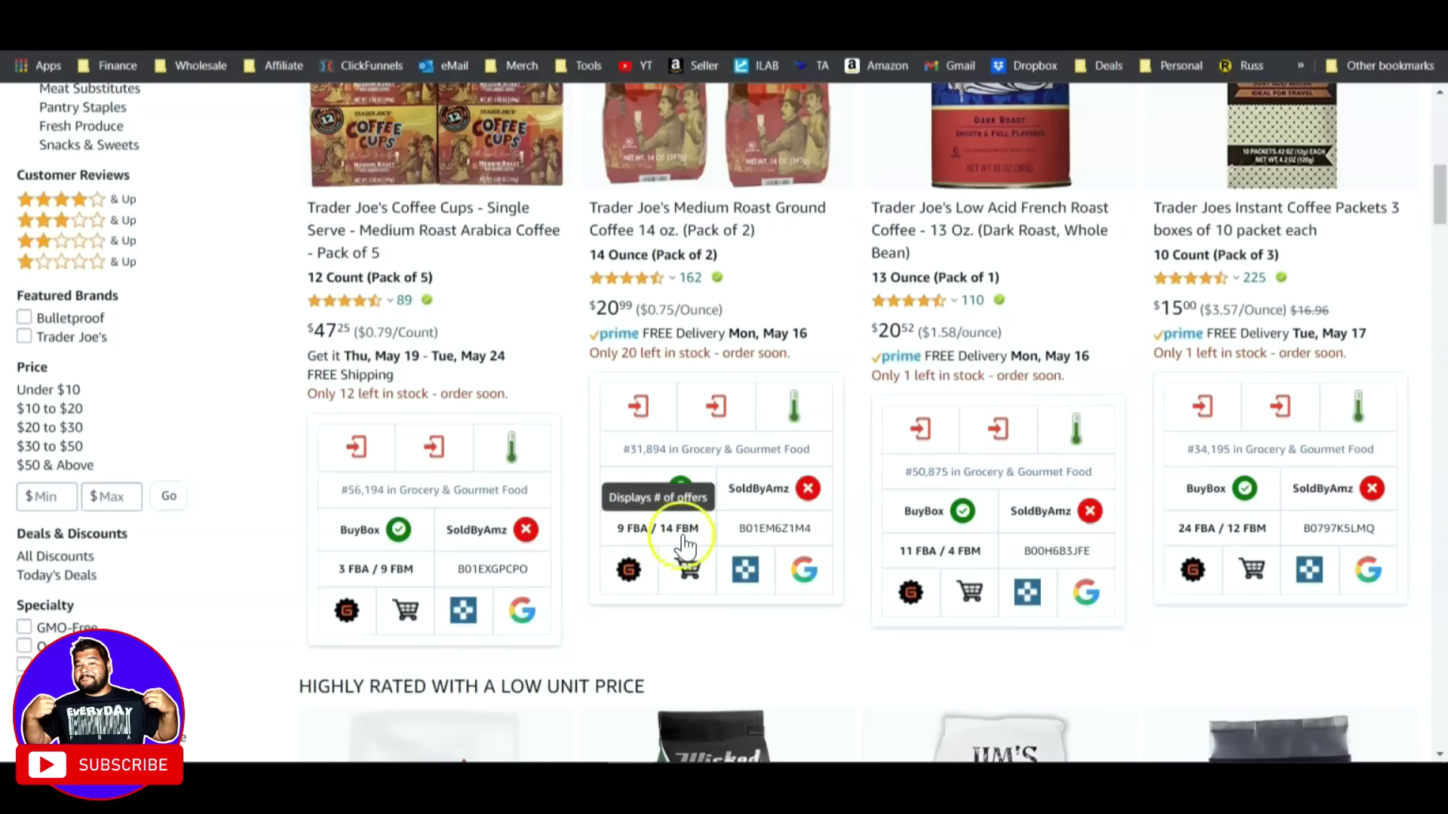
Check the fourth result's offer counts, then open the Trader Joes Instant Coffee Packets product page.
{"action": "left_click", "coordinate": [726, 536]}
{"action": "left_click", "coordinate": [1205, 537]}
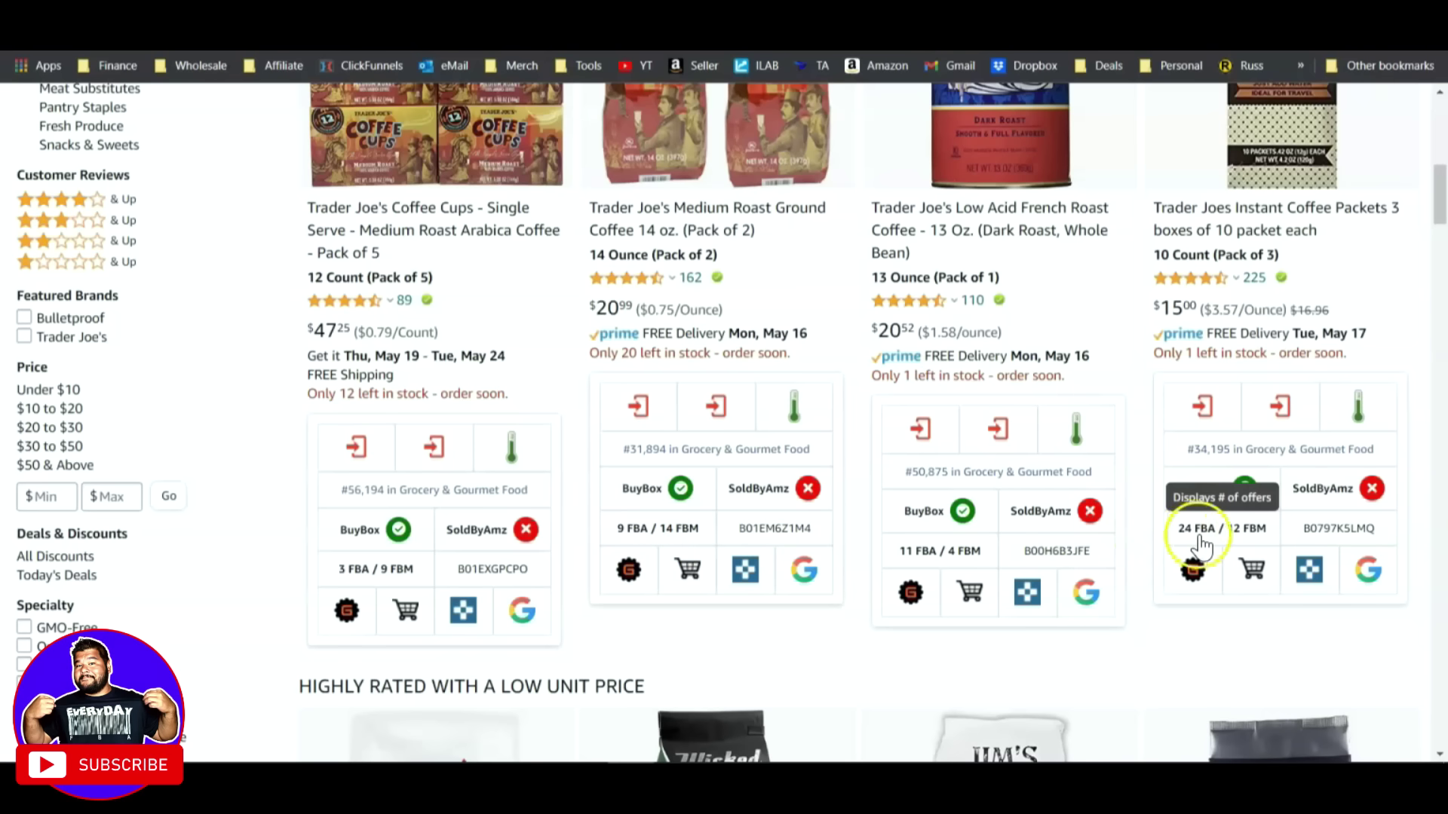
{"action": "left_click", "coordinate": [1232, 533]}
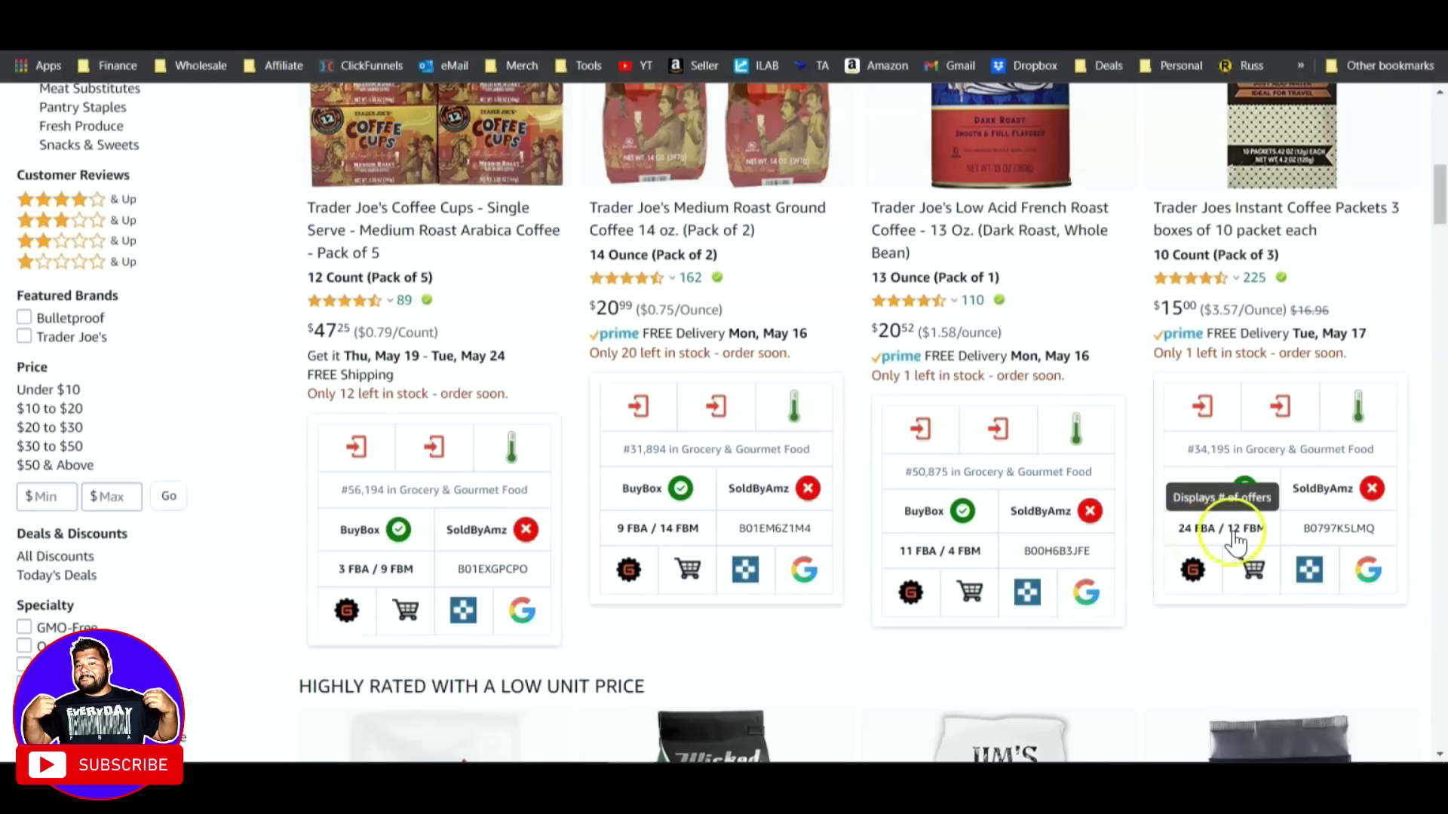
{"action": "right_click", "coordinate": [1214, 215]}
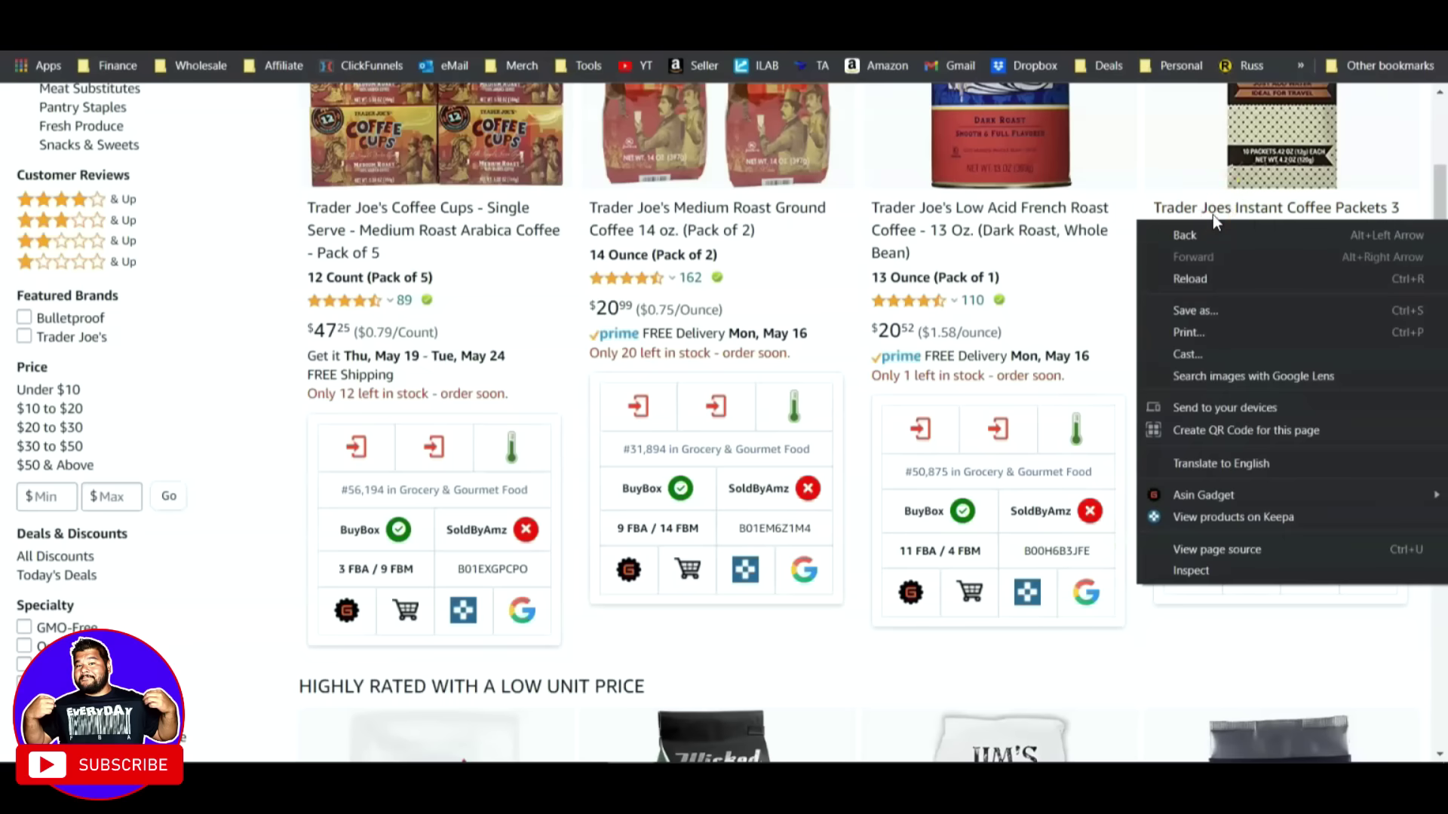
{"action": "left_click", "coordinate": [1250, 225]}
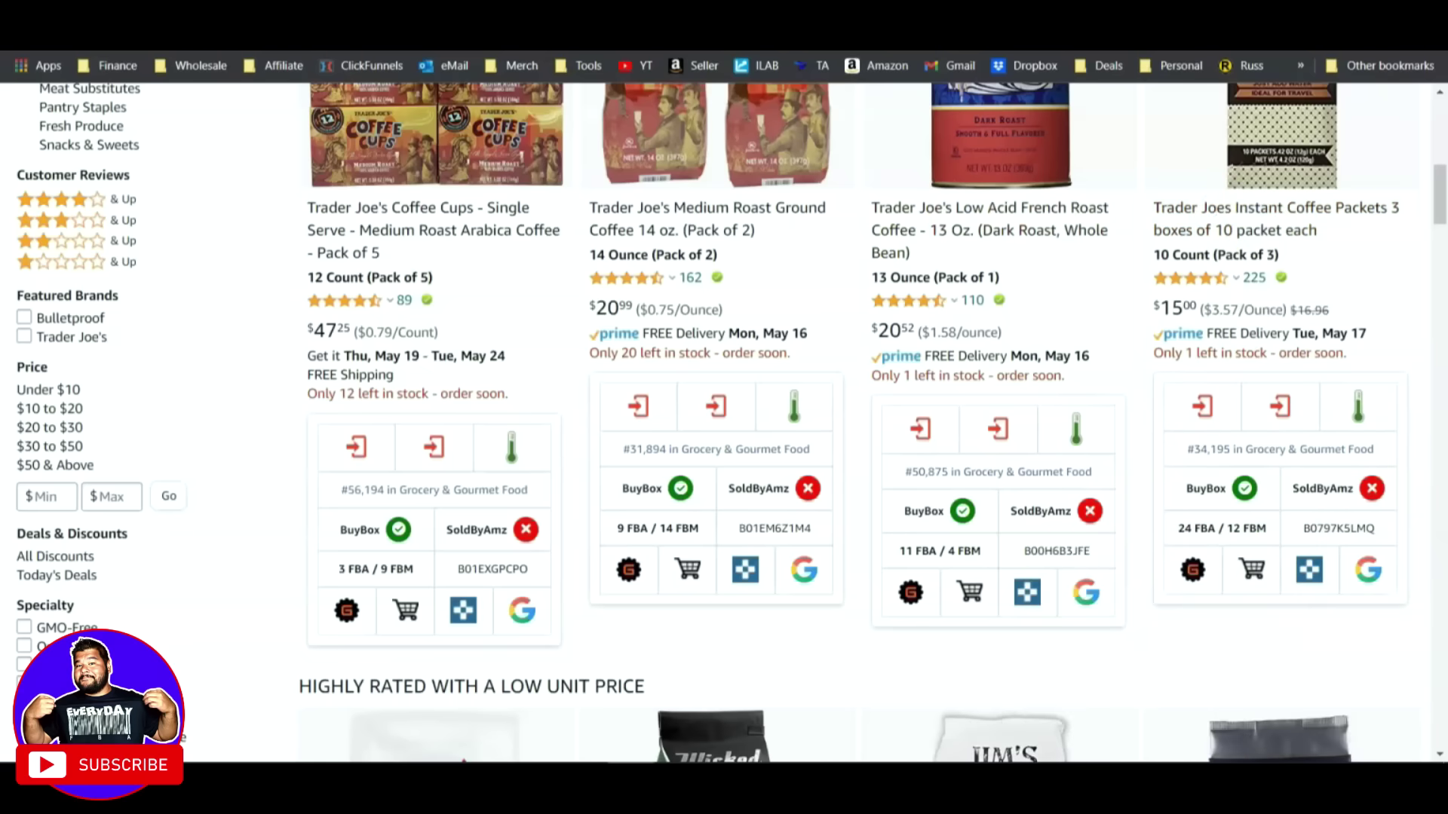
{"action": "left_click", "coordinate": [1217, 211]}
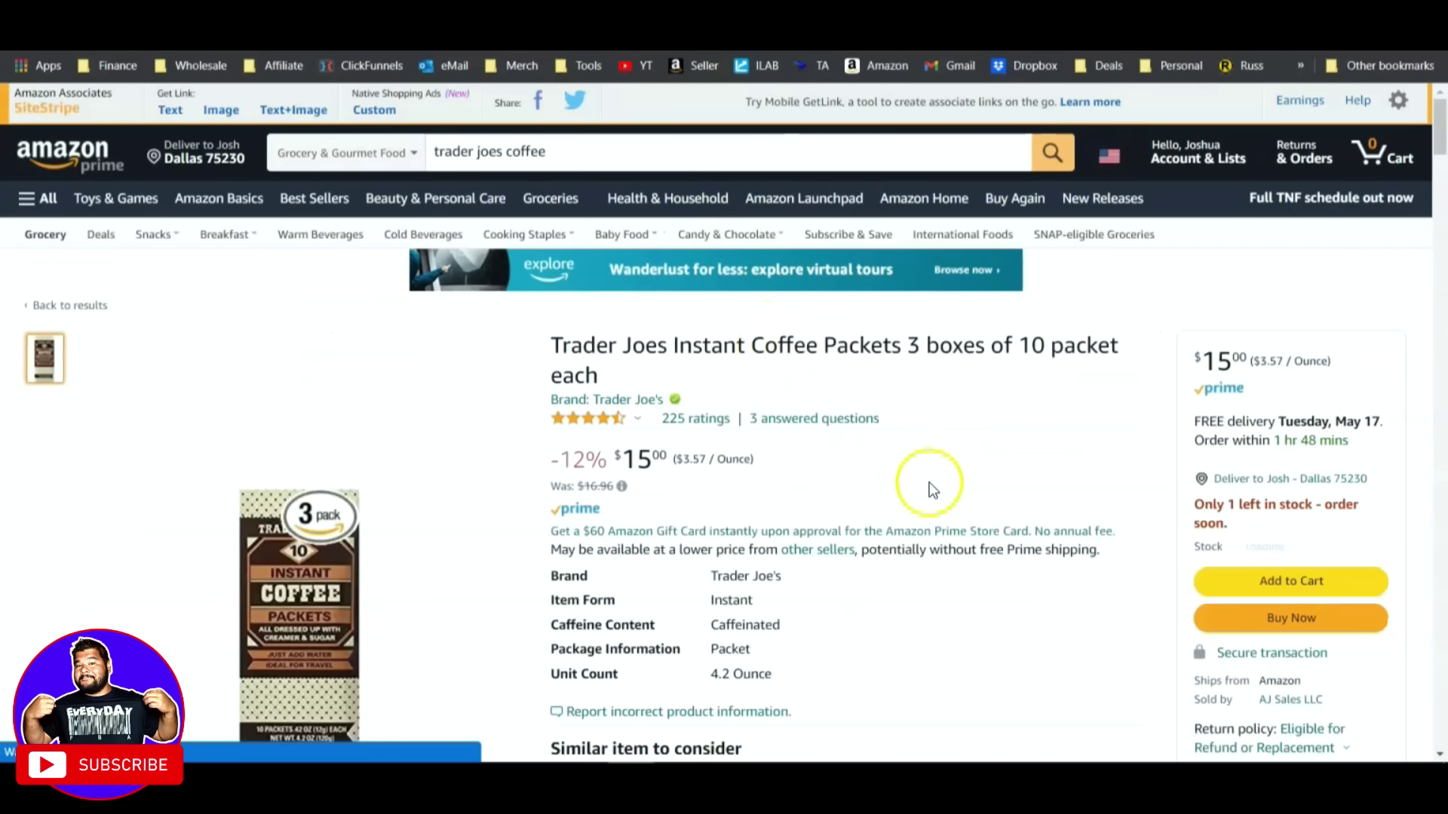
Export ASINs from all seller storefronts on the Trader Joes coffee page via ASINGadget.
{"action": "scroll", "coordinate": [860, 611], "scroll_direction": "down", "scroll_amount": 3}
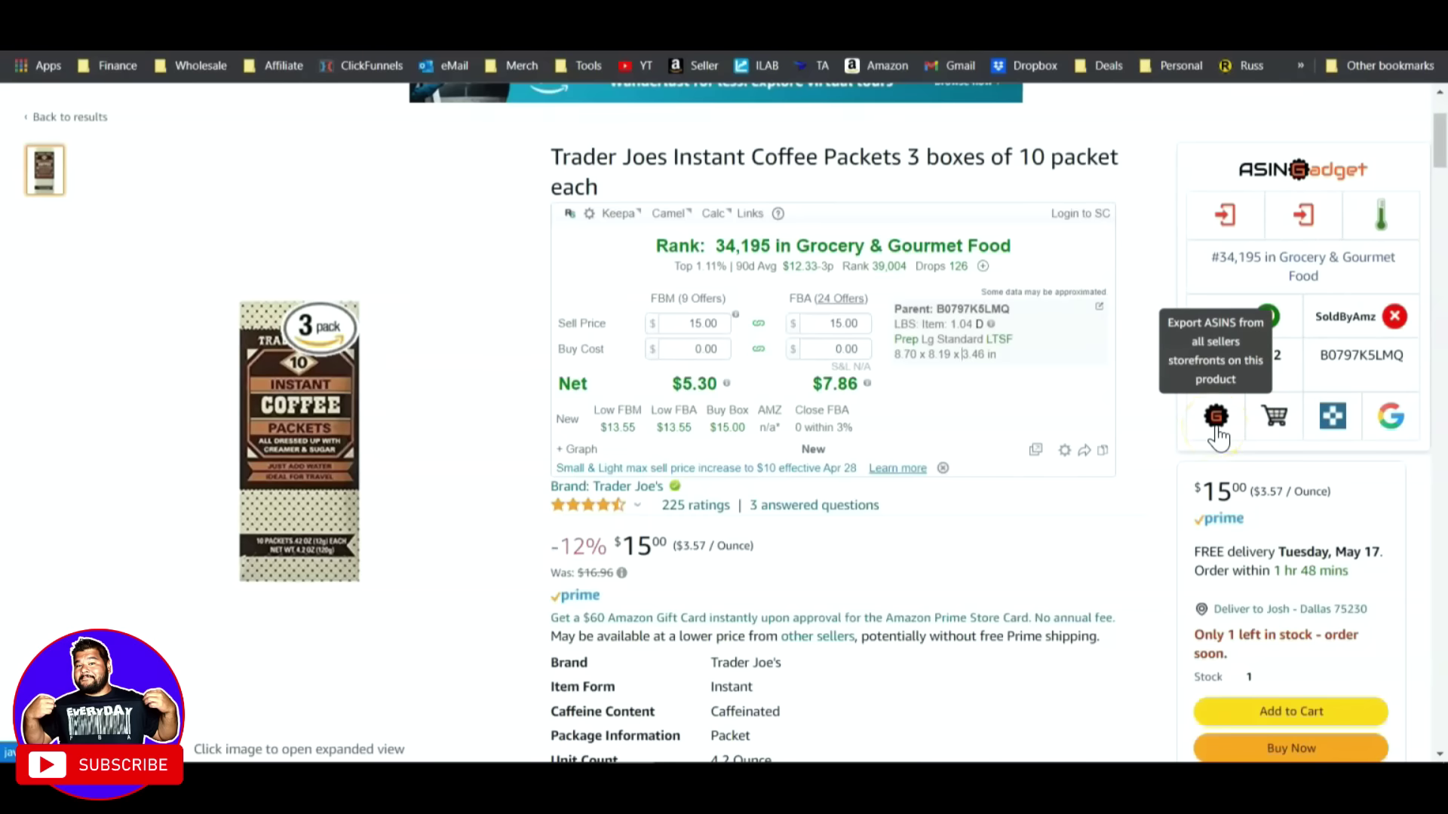
{"action": "left_click", "coordinate": [1216, 428]}
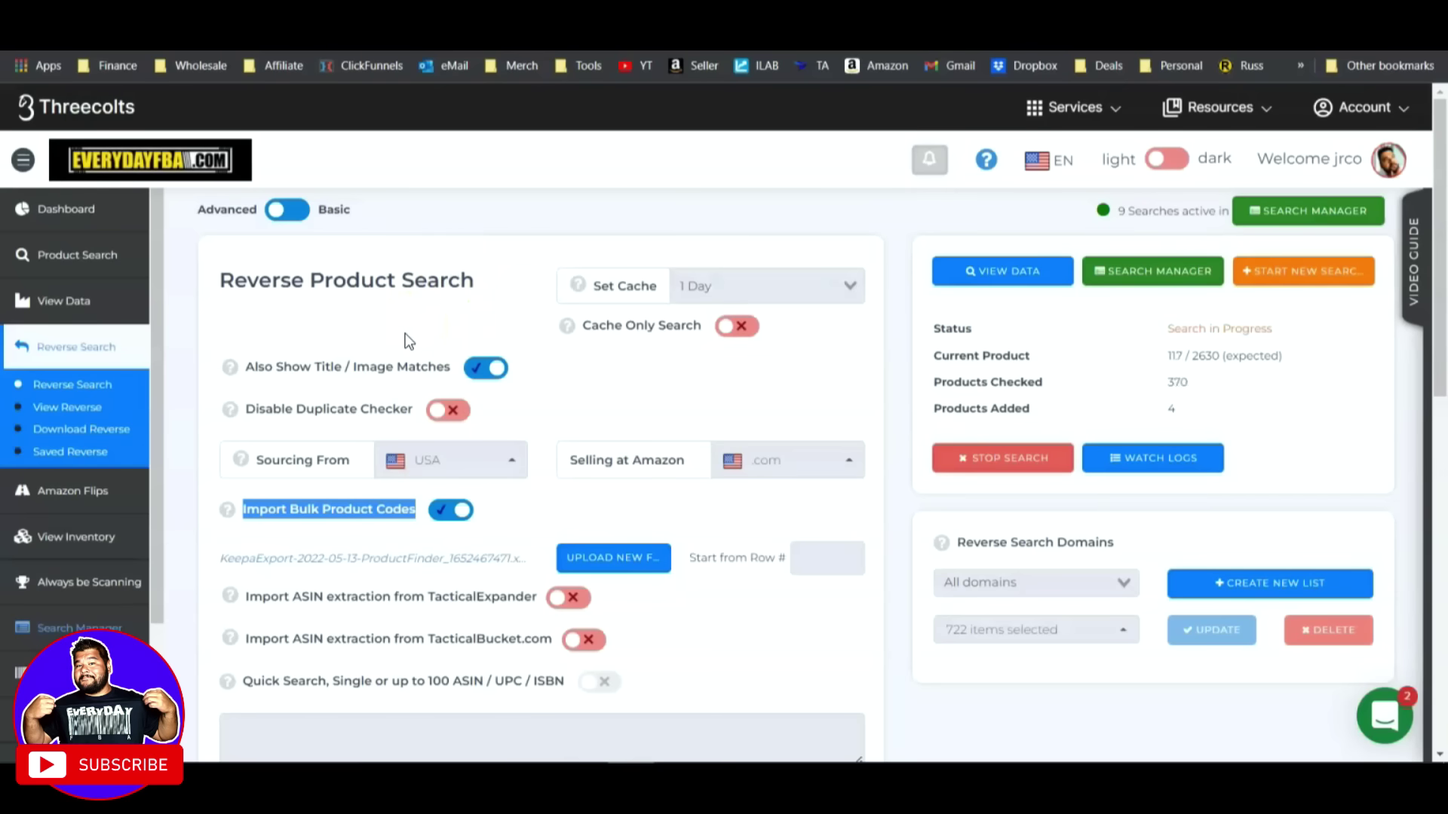
Clear the highlight and open the ASINGadget extension panel over the running reverse search.
{"action": "left_click", "coordinate": [564, 398]}
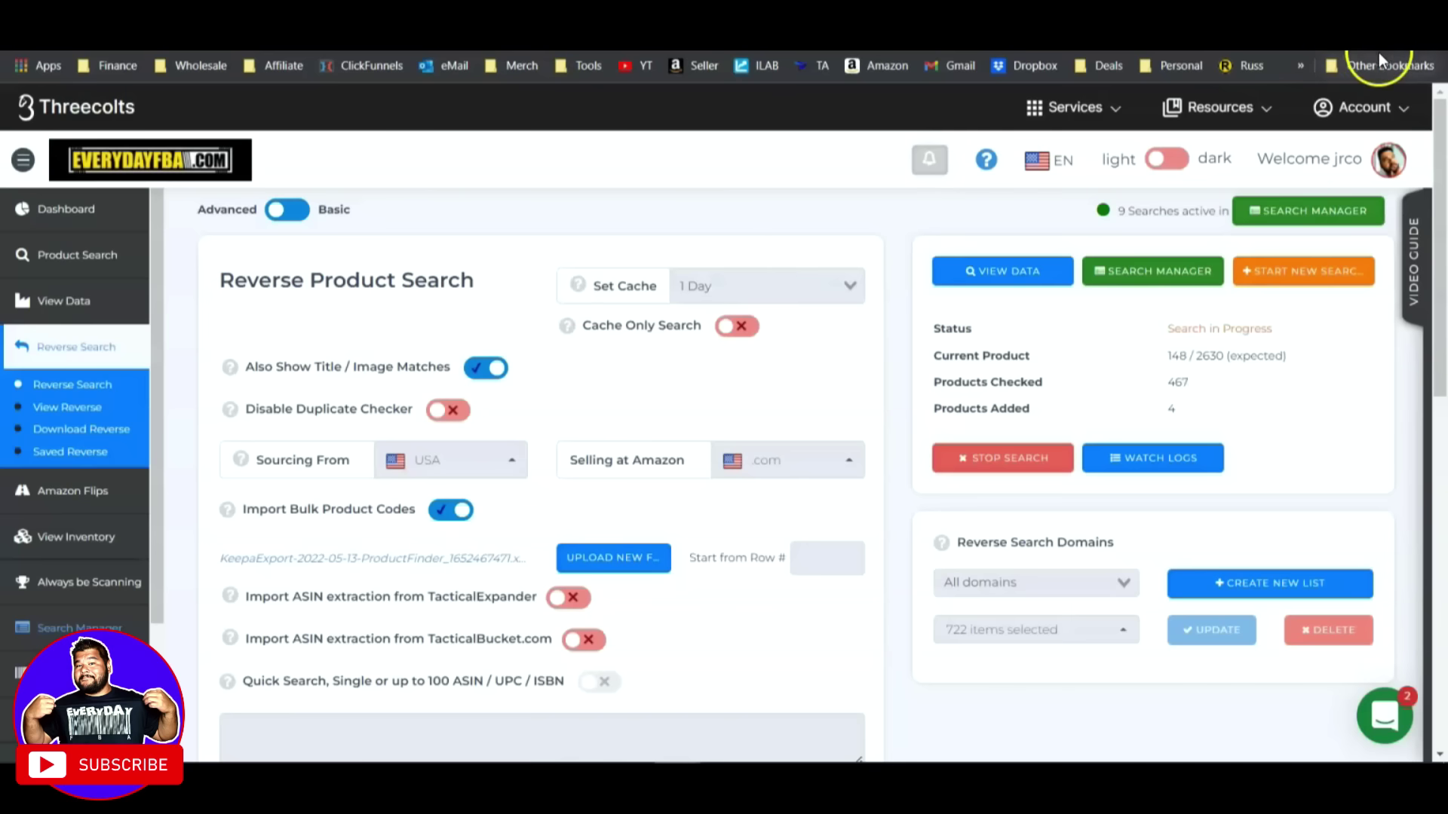
{"action": "left_click", "coordinate": [1285, 48]}
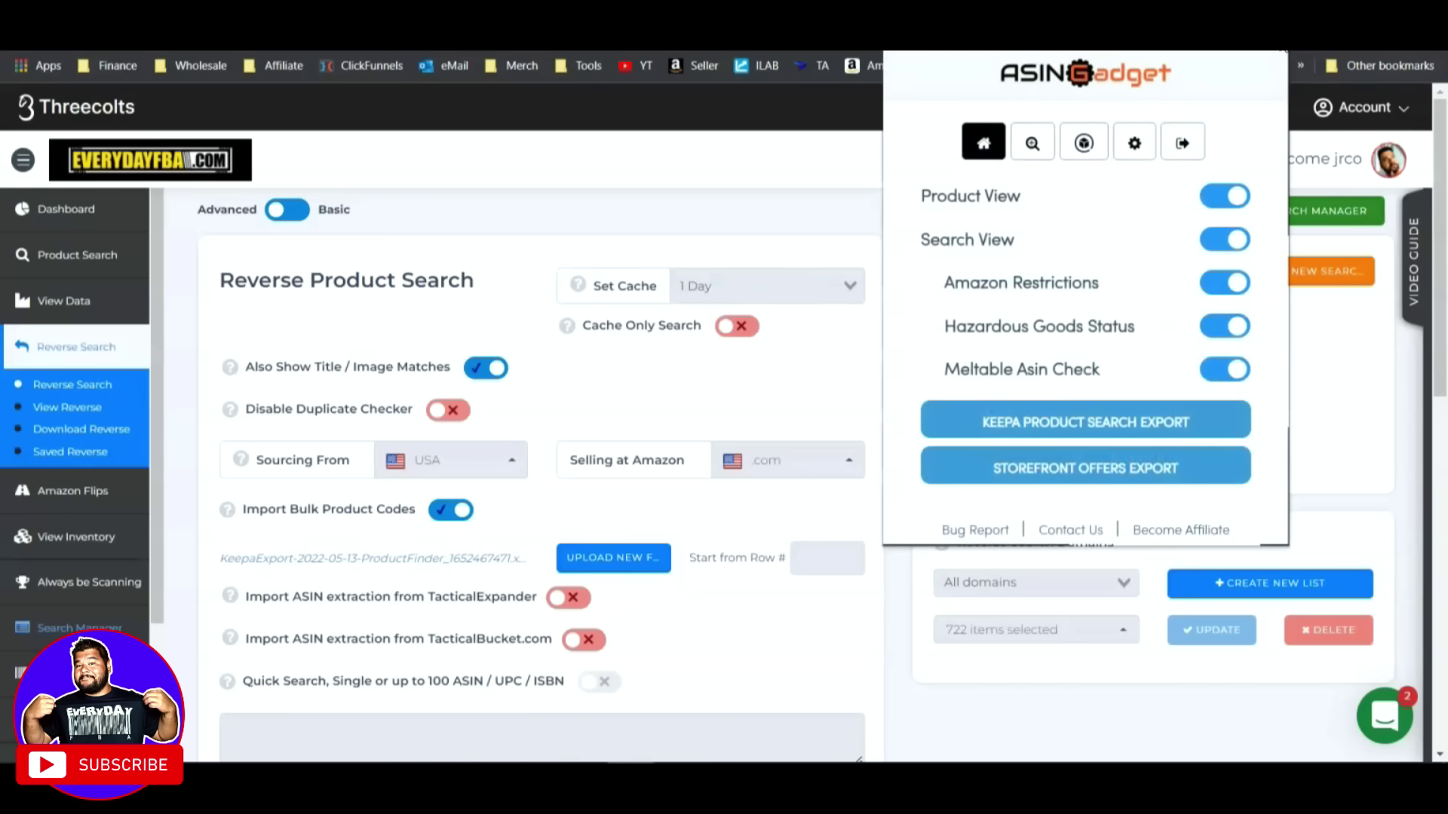